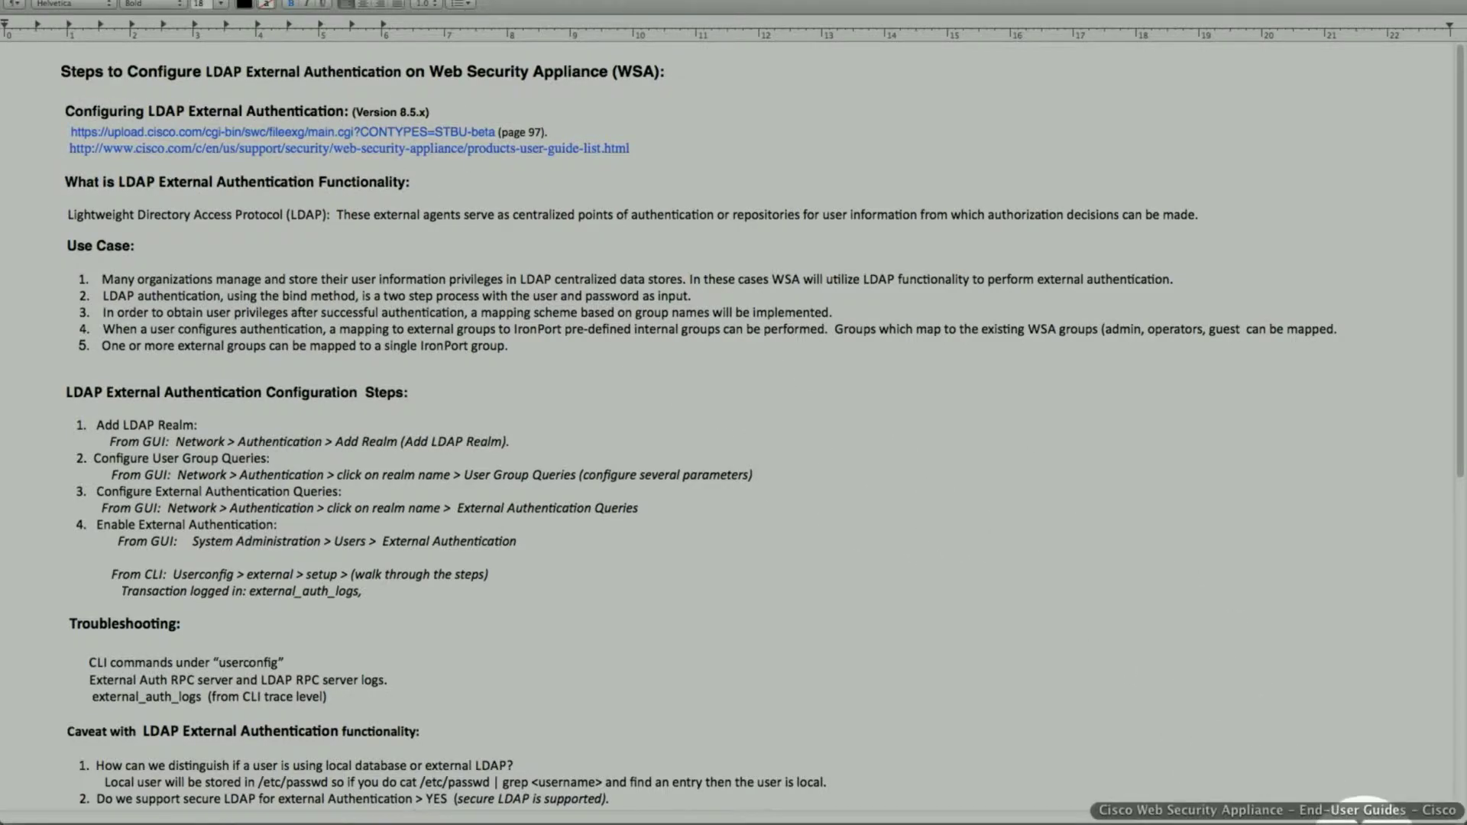
Restore the minimized Cisco End-User Guides browser window from the Dock.
click(1363, 816)
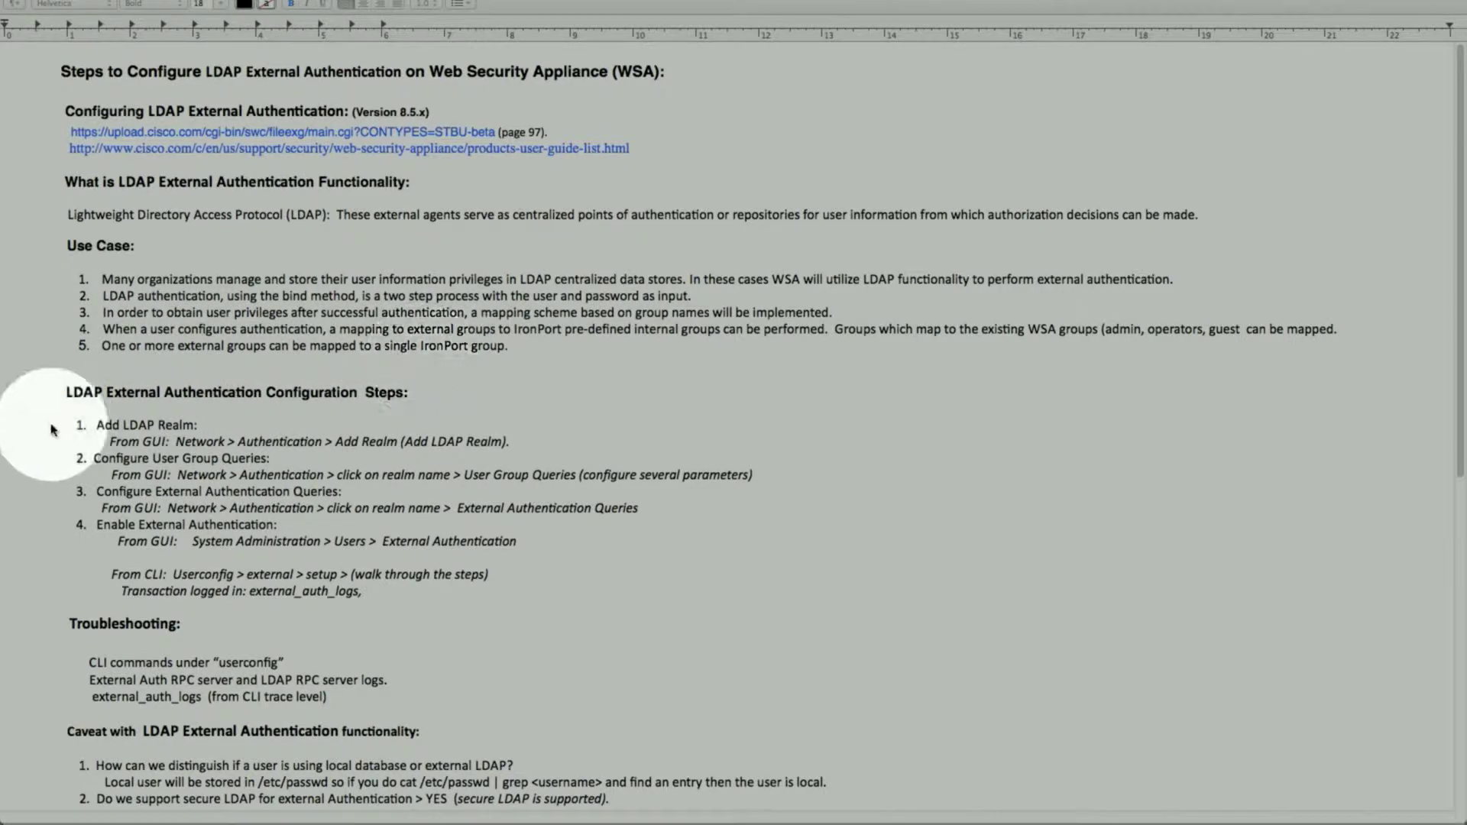
Scroll the LDAP notes down past the troubleshooting tips to the Sample external_auth_logs heading.
scroll(53, 428, down, 4)
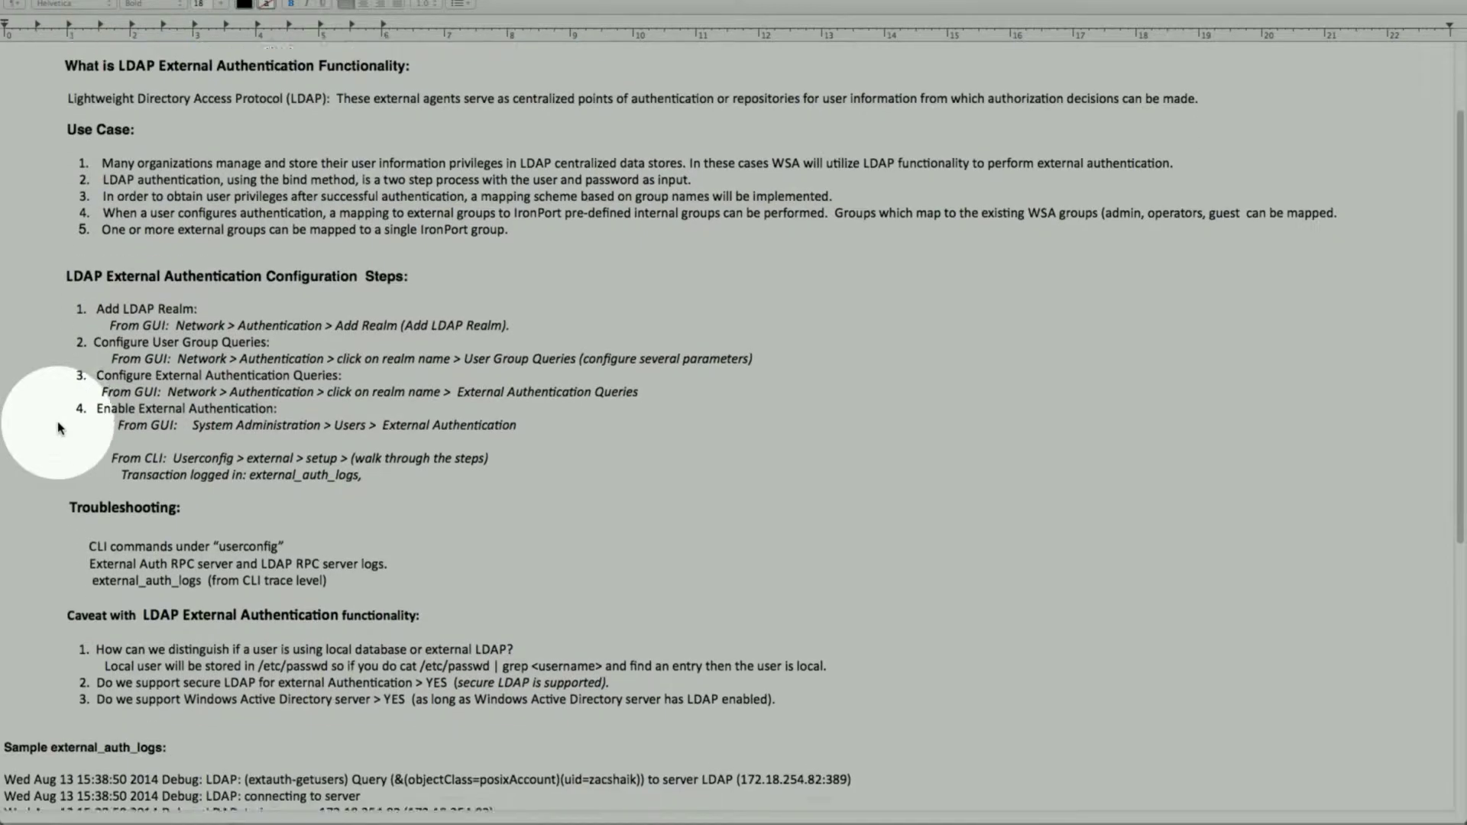
scroll(59, 428, down, 1)
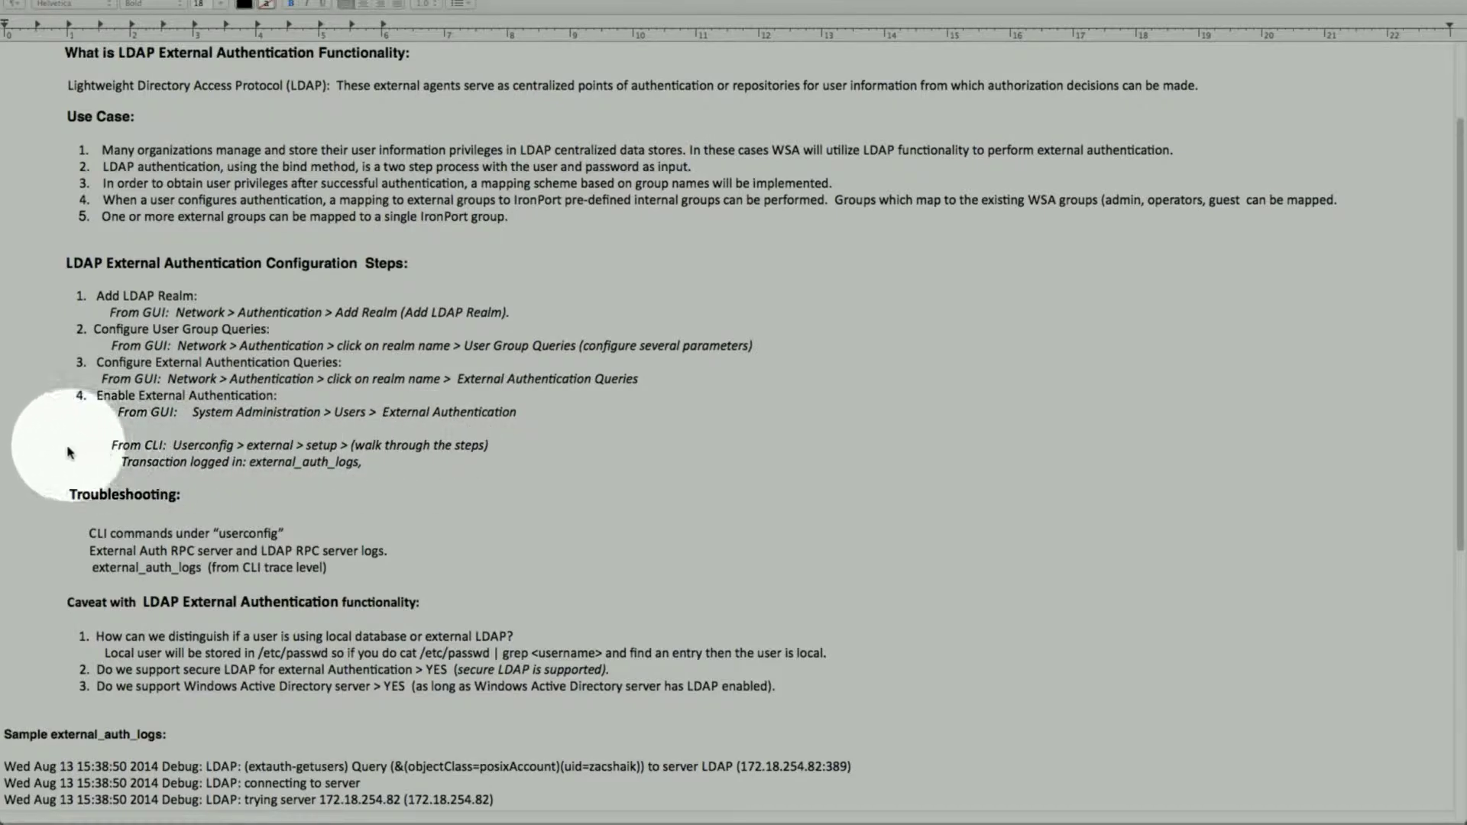
scroll(65, 455, down, 3)
Scroll further to show the sample LDAP debug lines with lookups returning 1 result.
scroll(65, 456, down, 3)
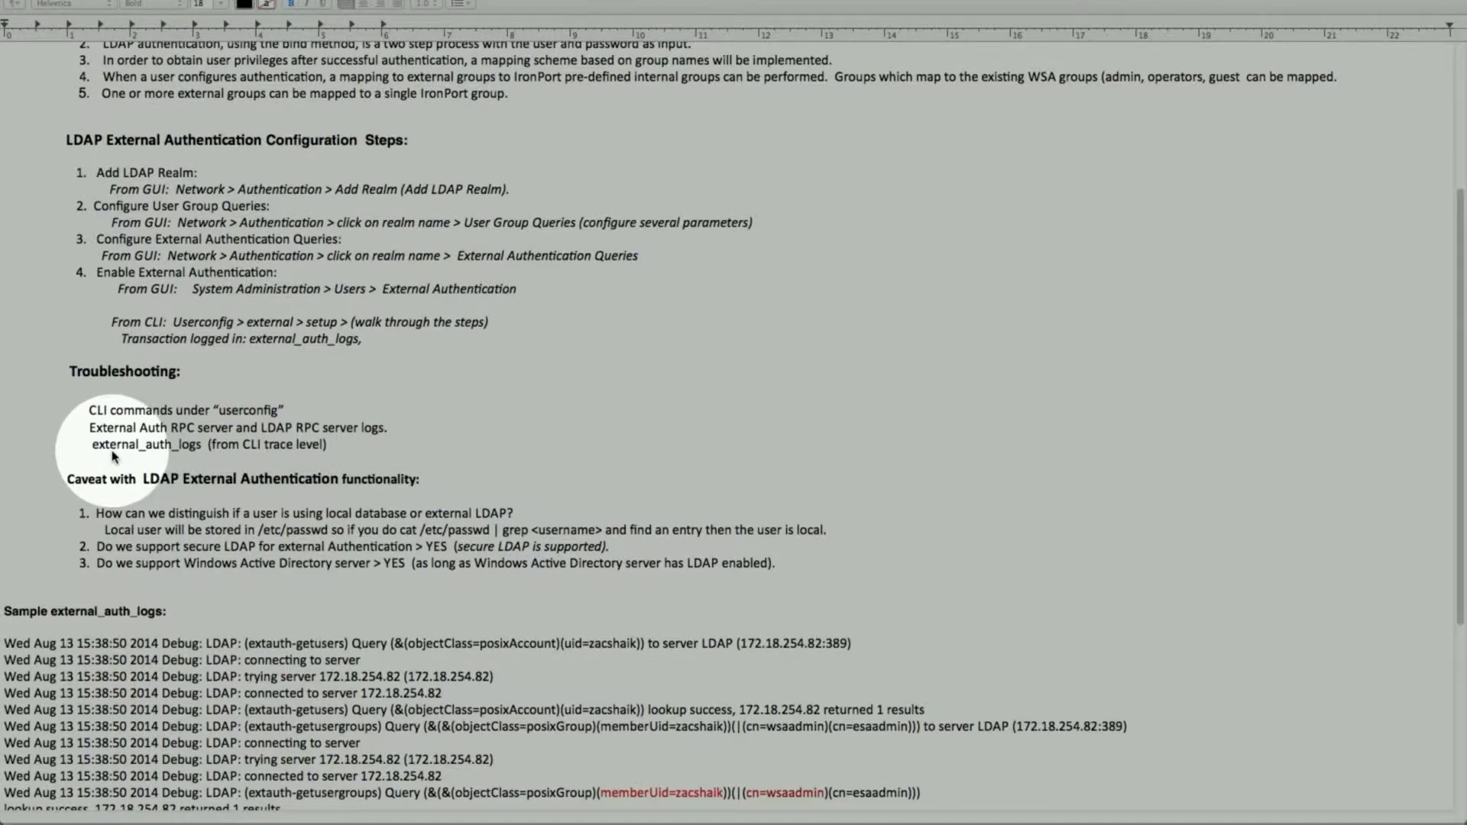
scroll(112, 451, down, 3)
scroll(111, 452, down, 1)
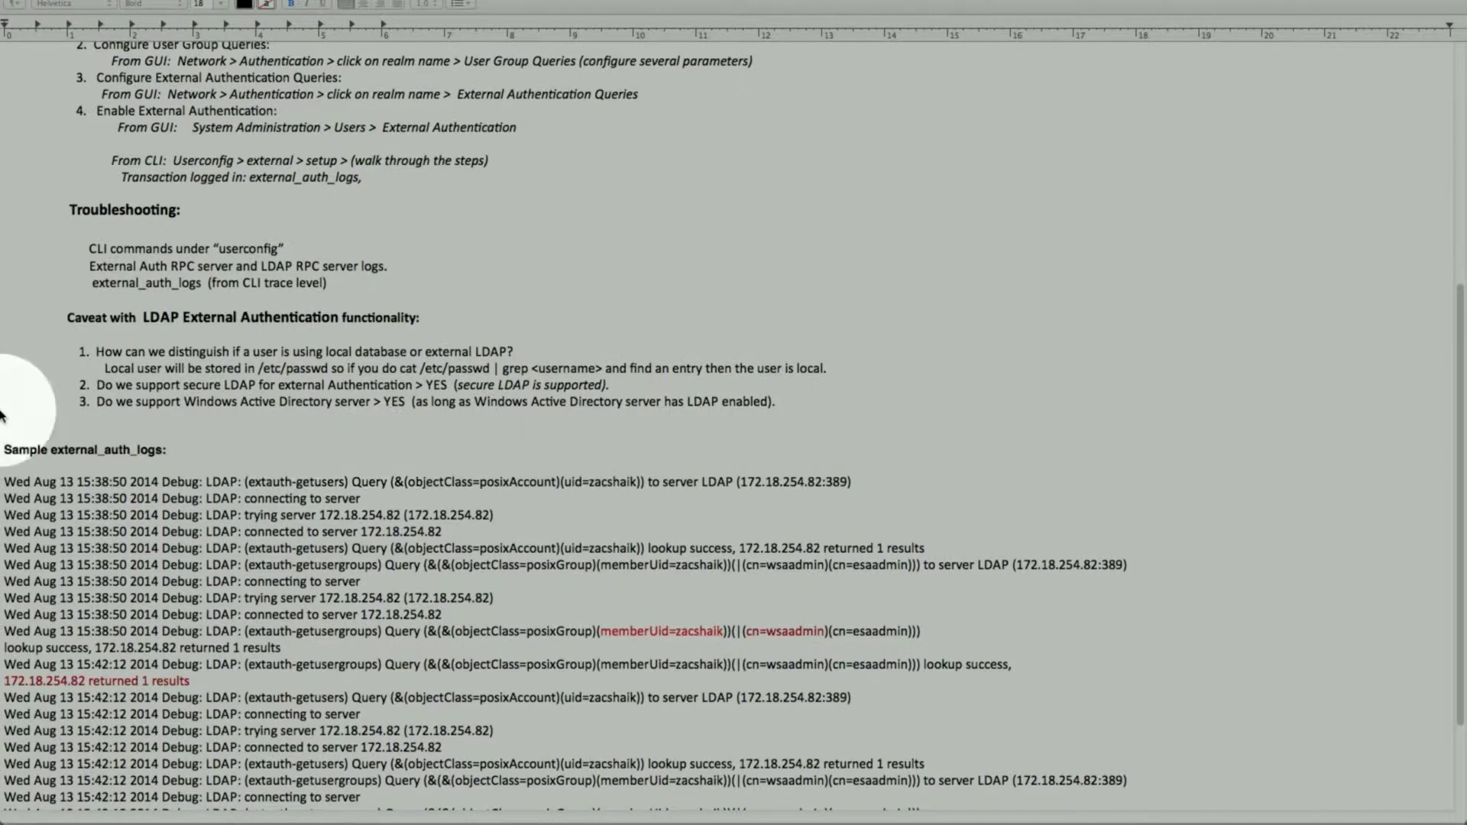
scroll(38, 440, down, 3)
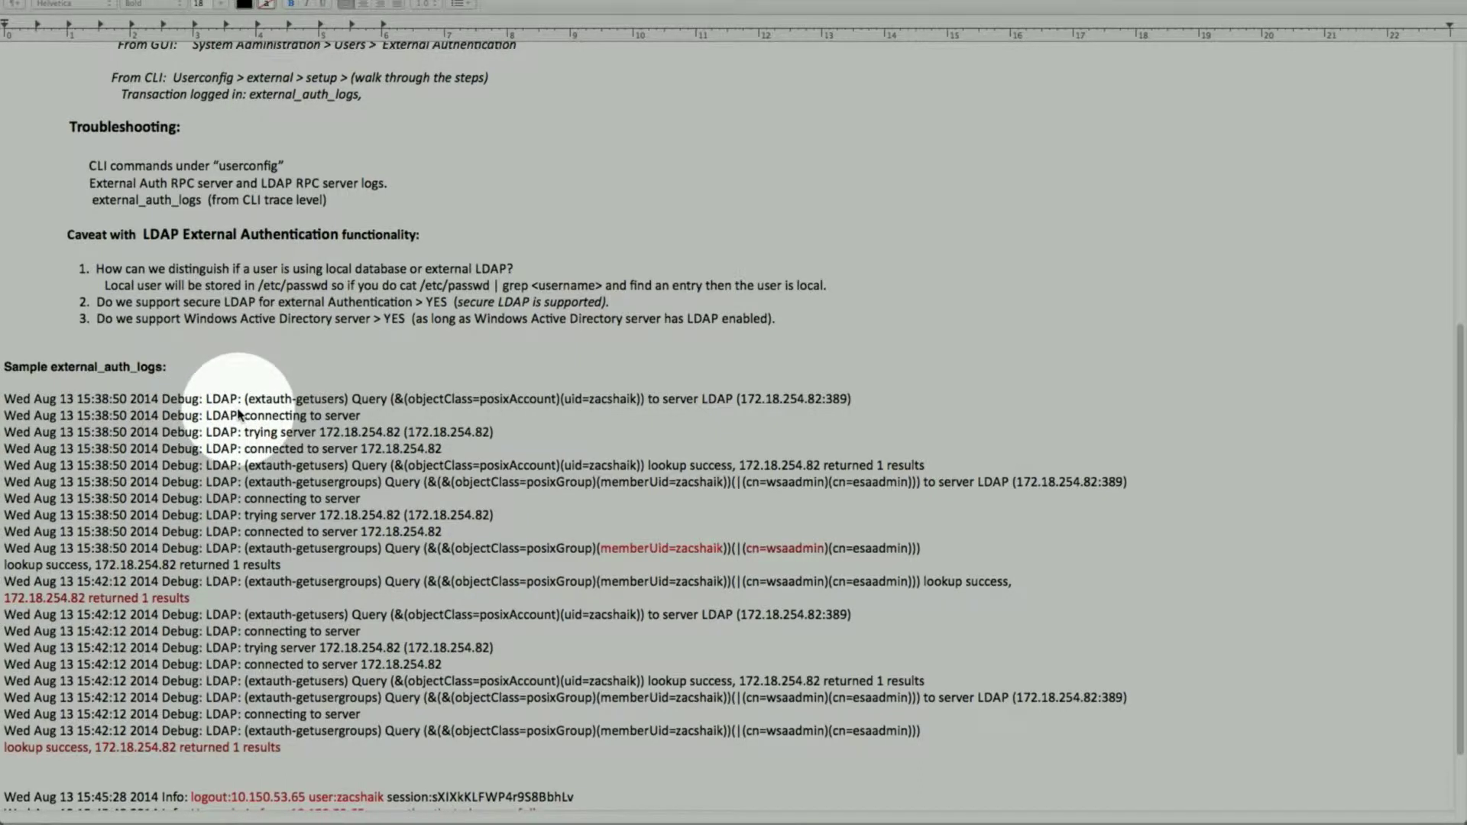
Scroll through the Info login and logout entries and Review heading, then back up.
scroll(239, 414, down, 5)
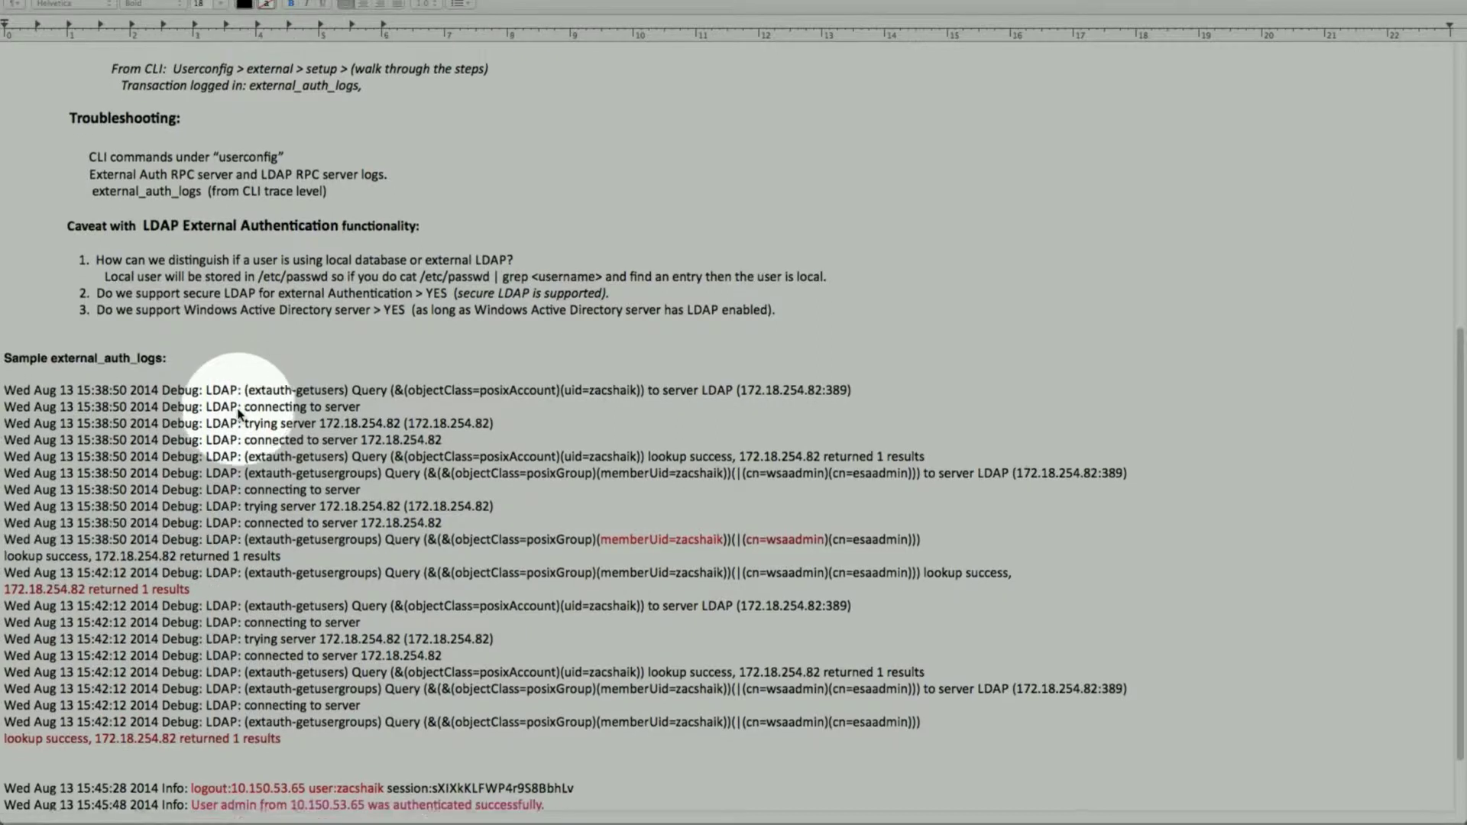
scroll(239, 414, down, 3)
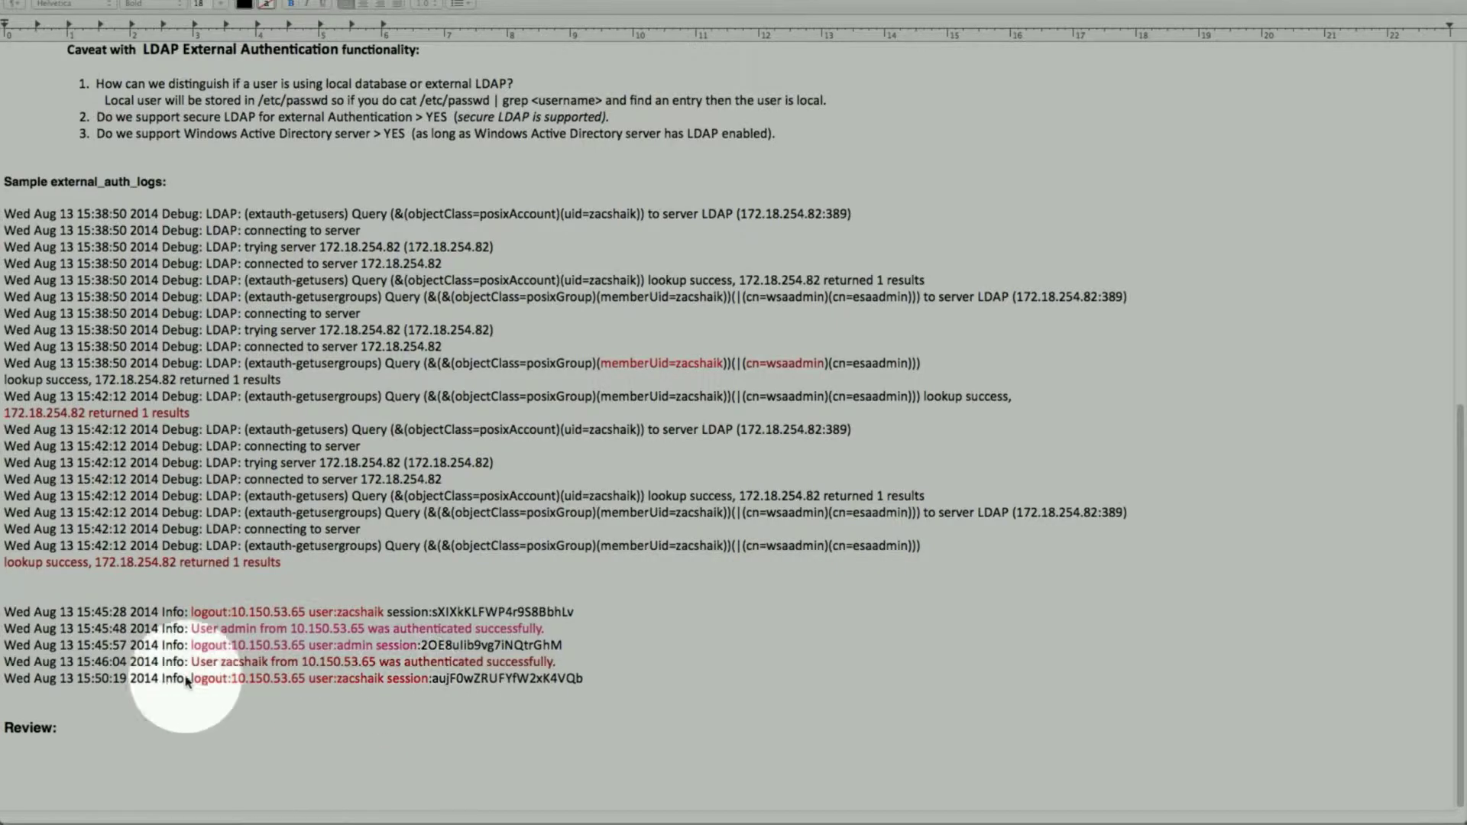
scroll(67, 716, up, 5)
scroll(68, 716, up, 5)
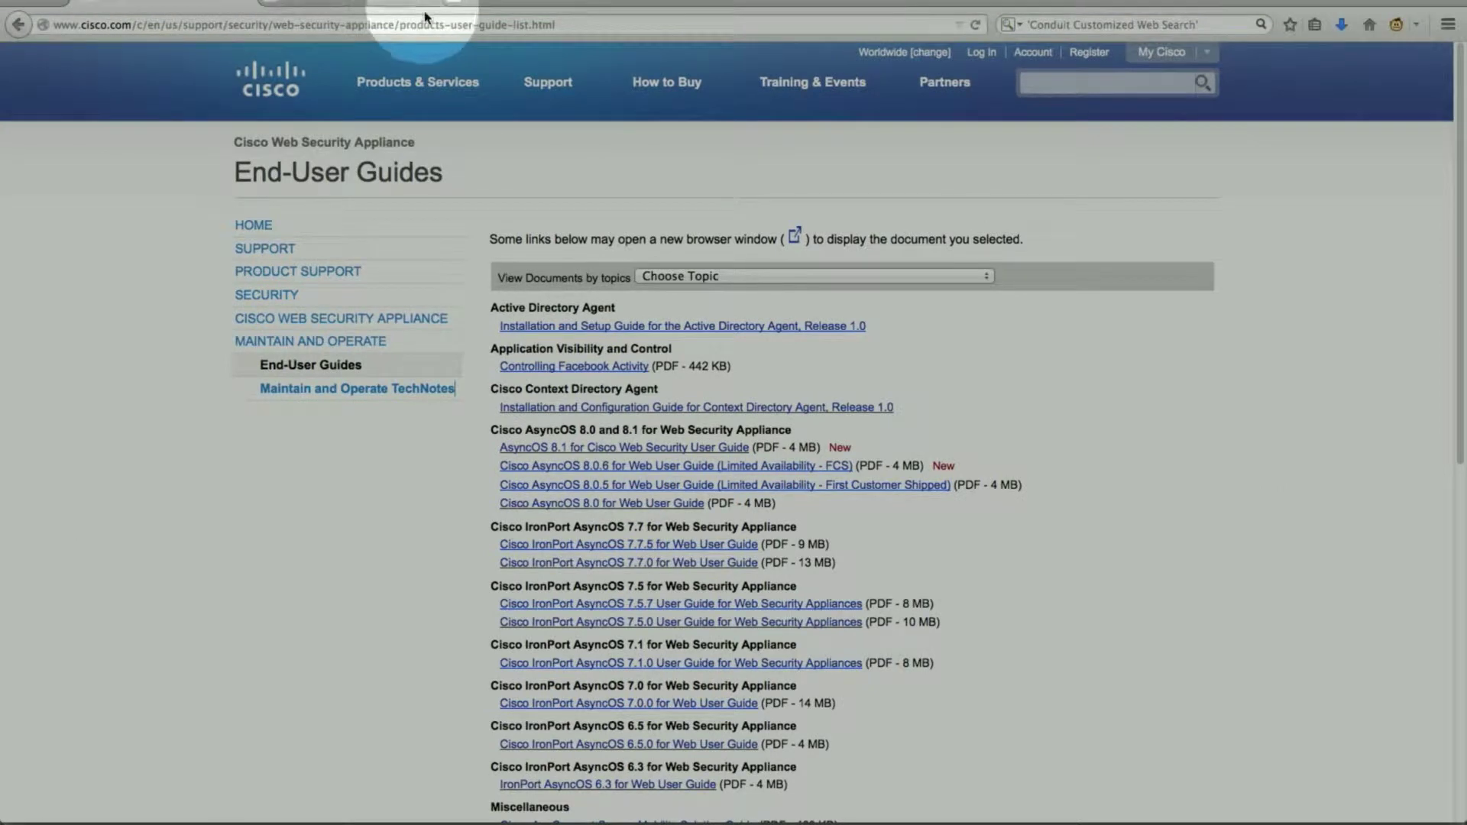
Switch to the appliance tab and go to Network > Authentication.
click(508, 3)
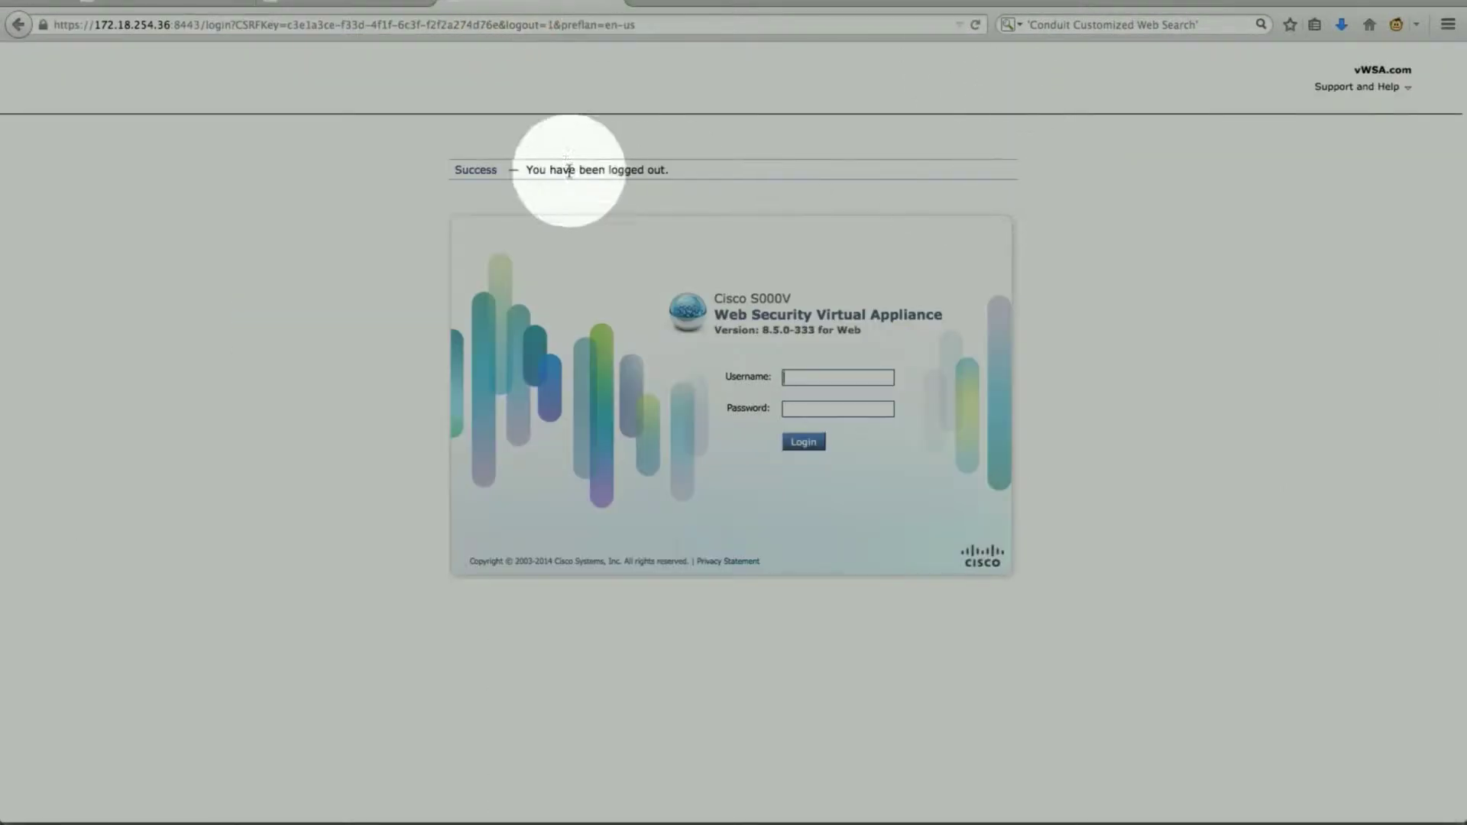
click(353, 4)
click(476, 109)
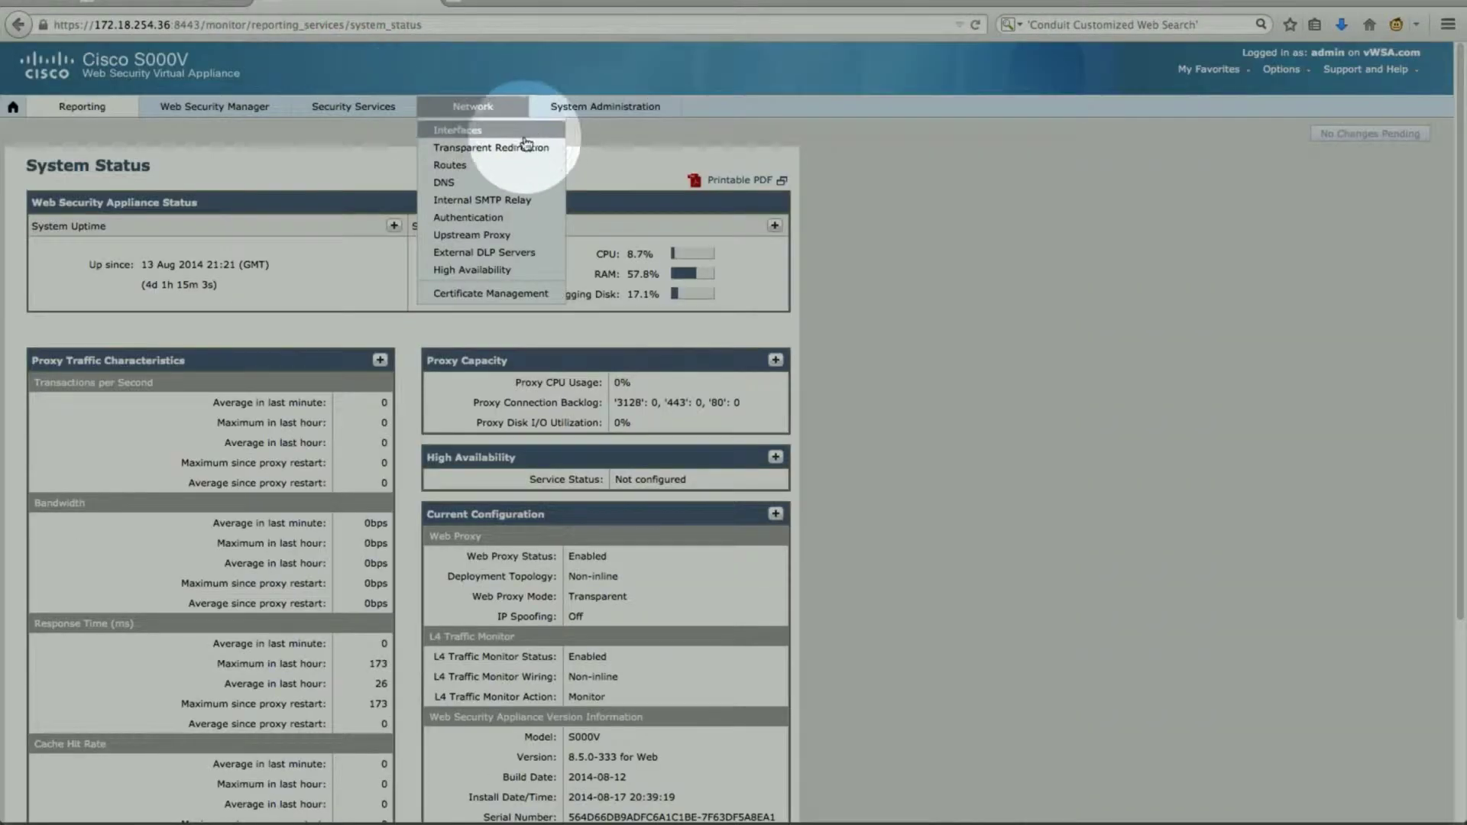
click(469, 217)
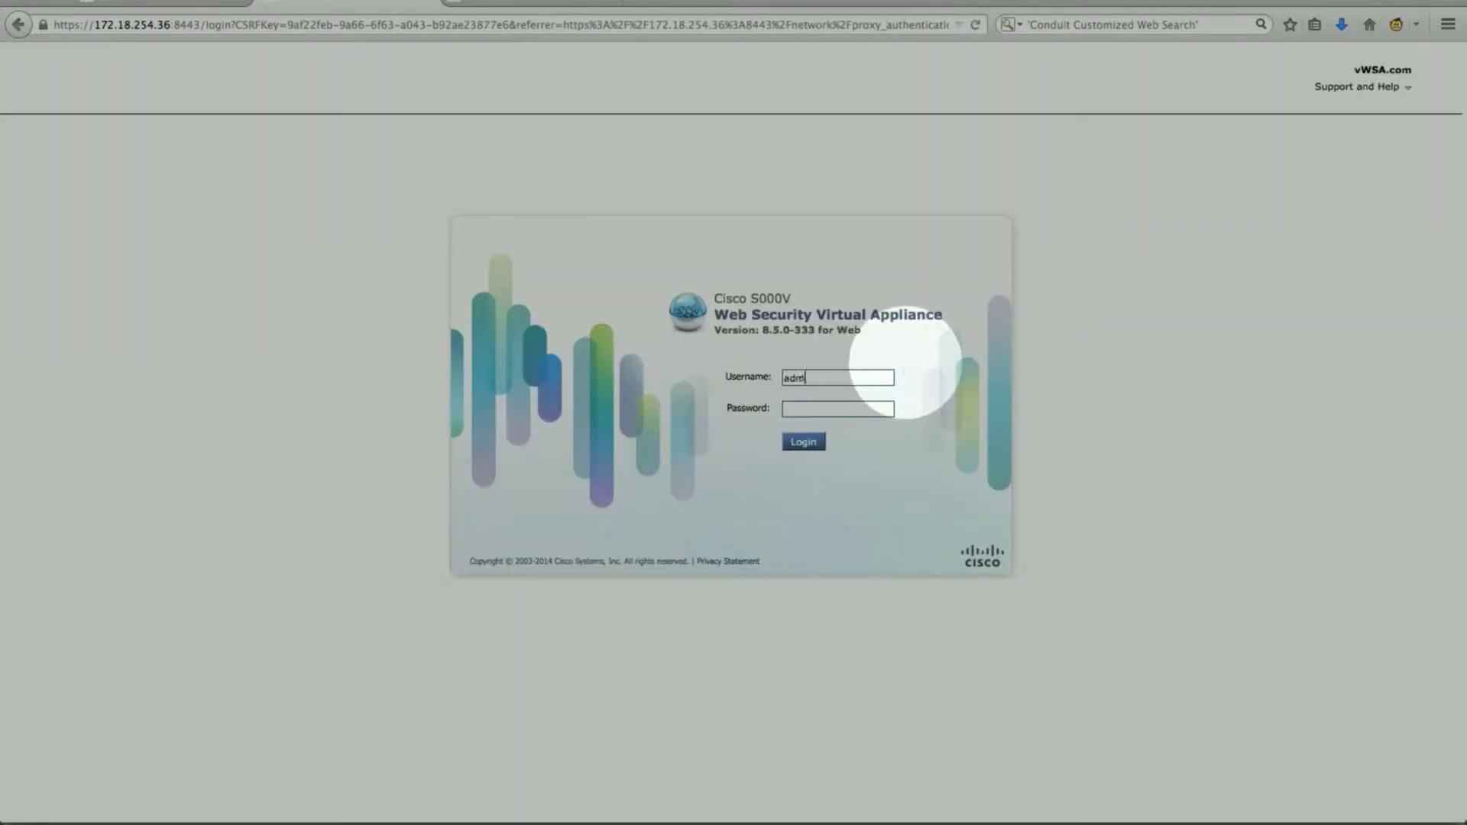
Log in with the account password and open the LDAP realm (172.18.254.82, port 389) for editing.
text(rt)
key(Return)
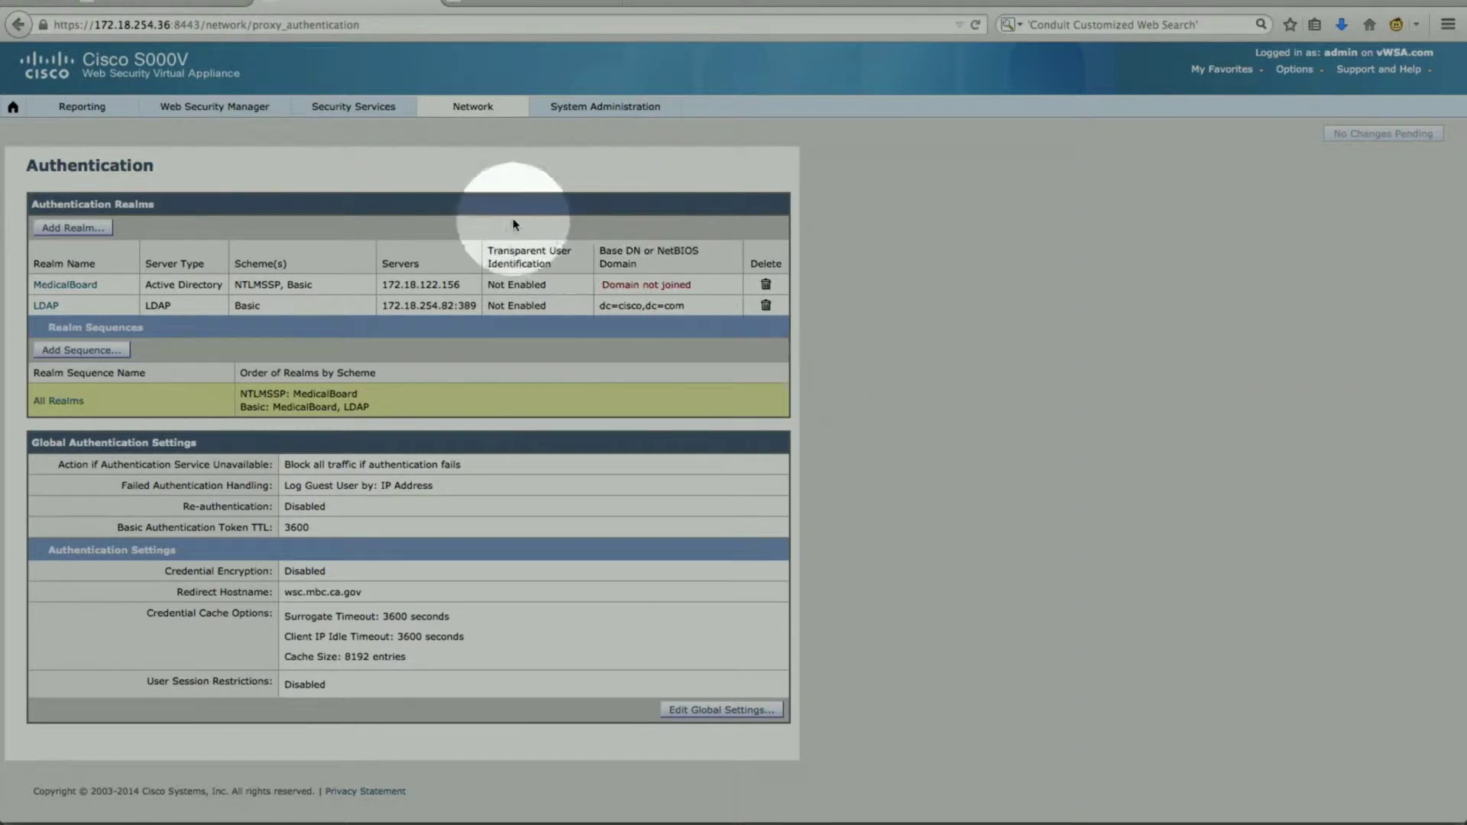
mouse_move(481, 107)
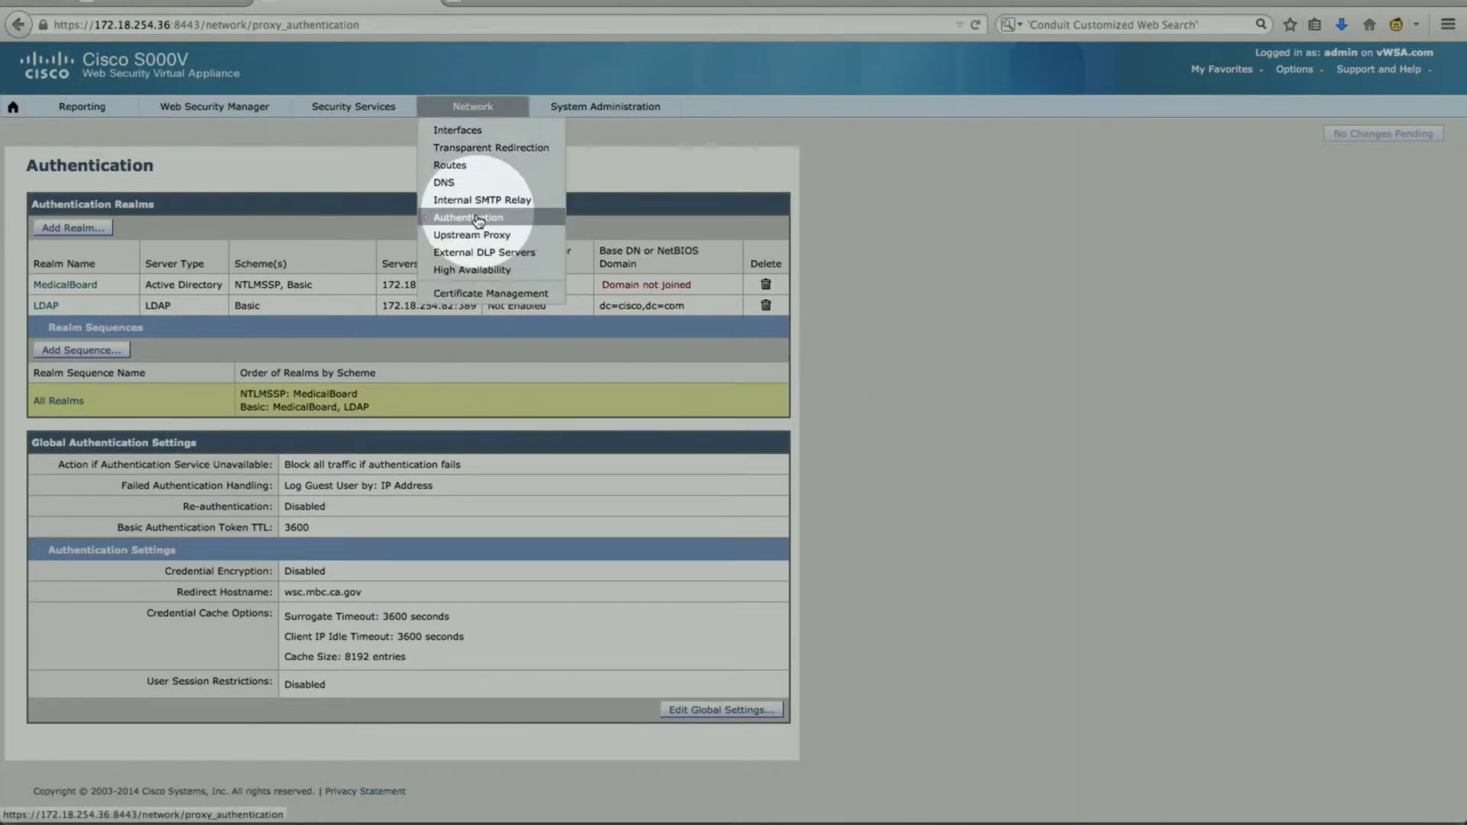
click(47, 306)
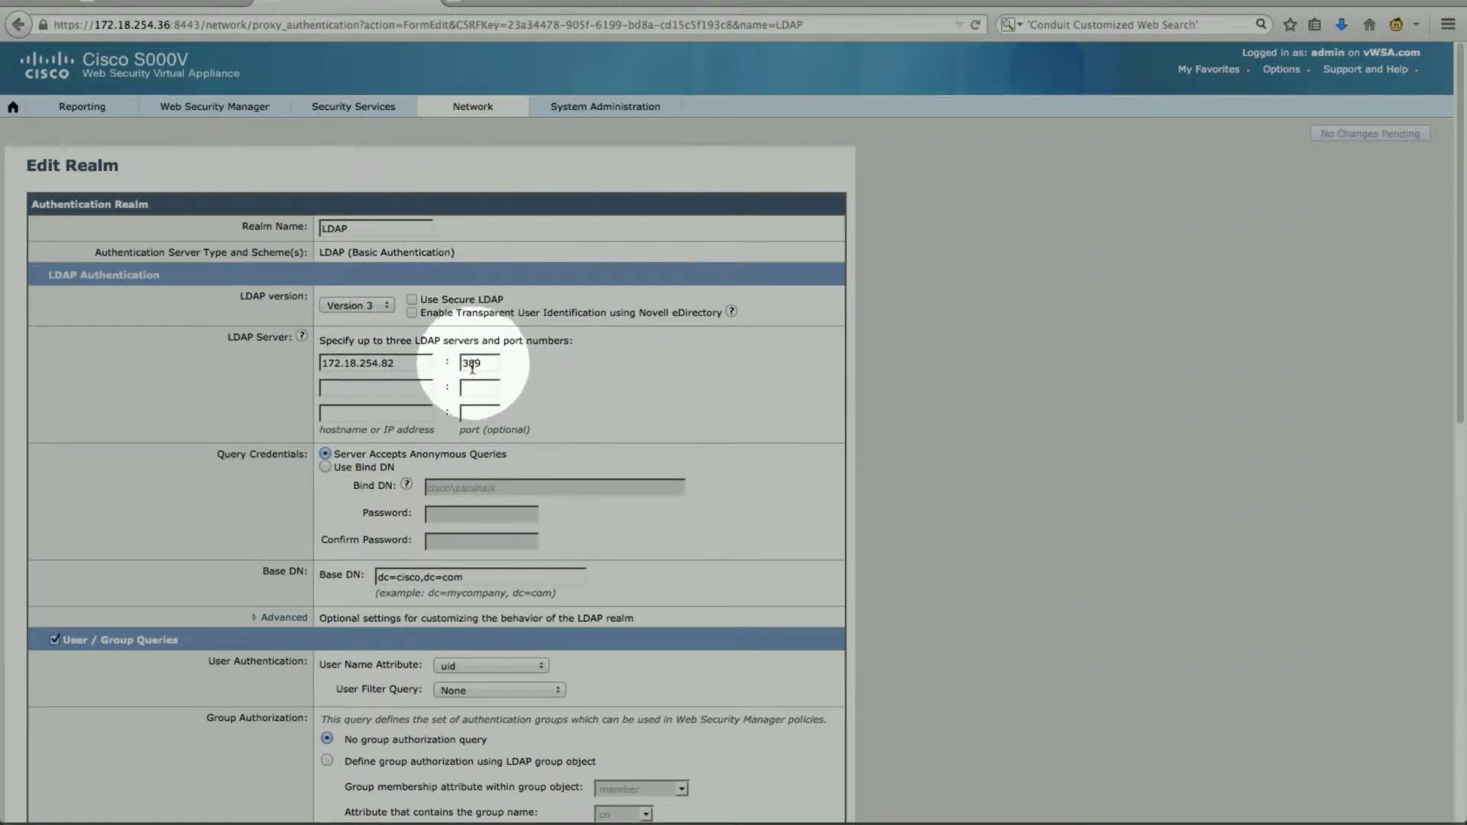
Arrange the browser and TextEdit windows to compare the LDAP realm form against the configuration notes.
scroll(581, 418, down, 5)
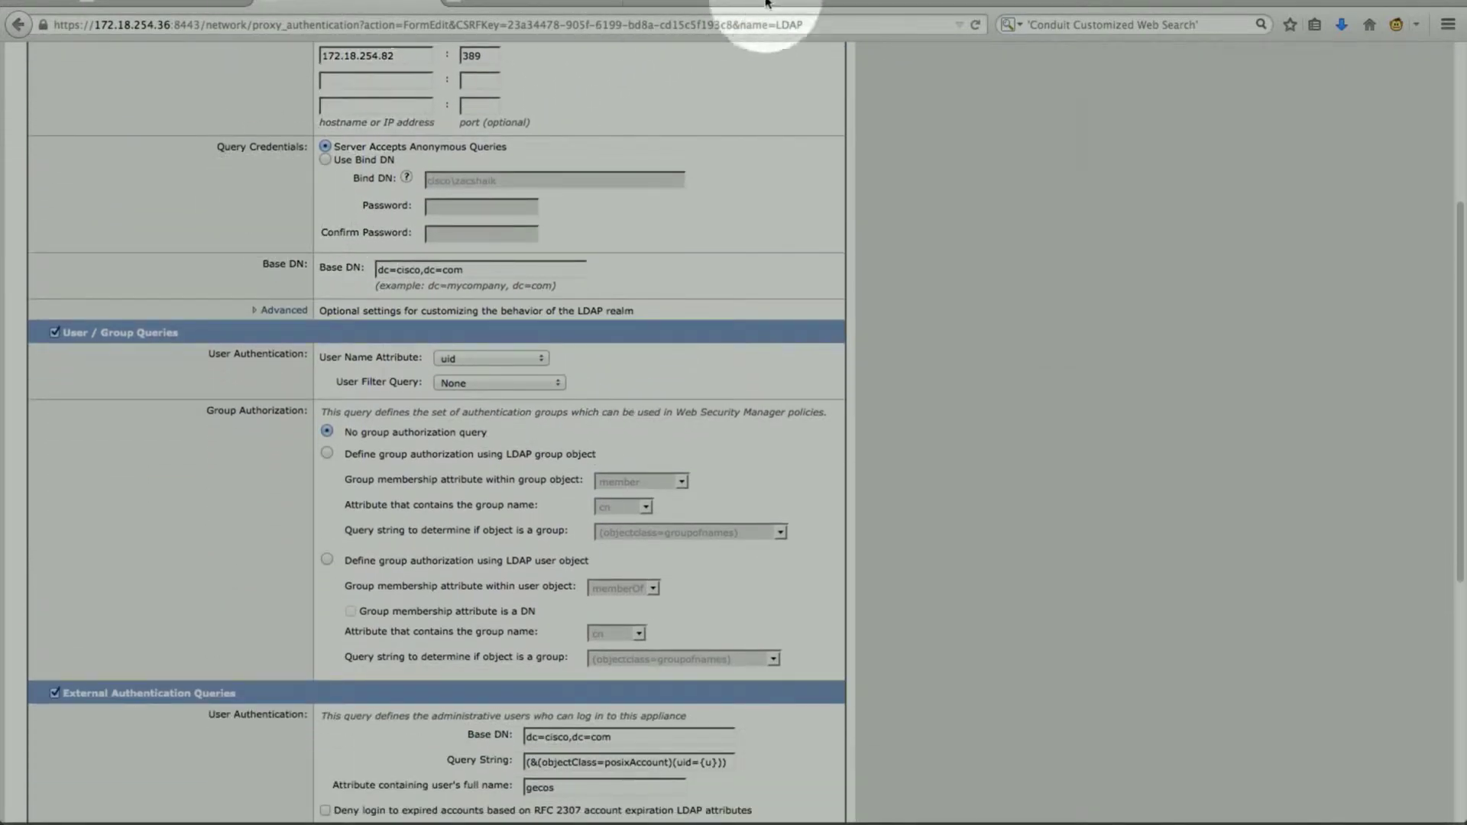
drag(818, 0, 1441, 1)
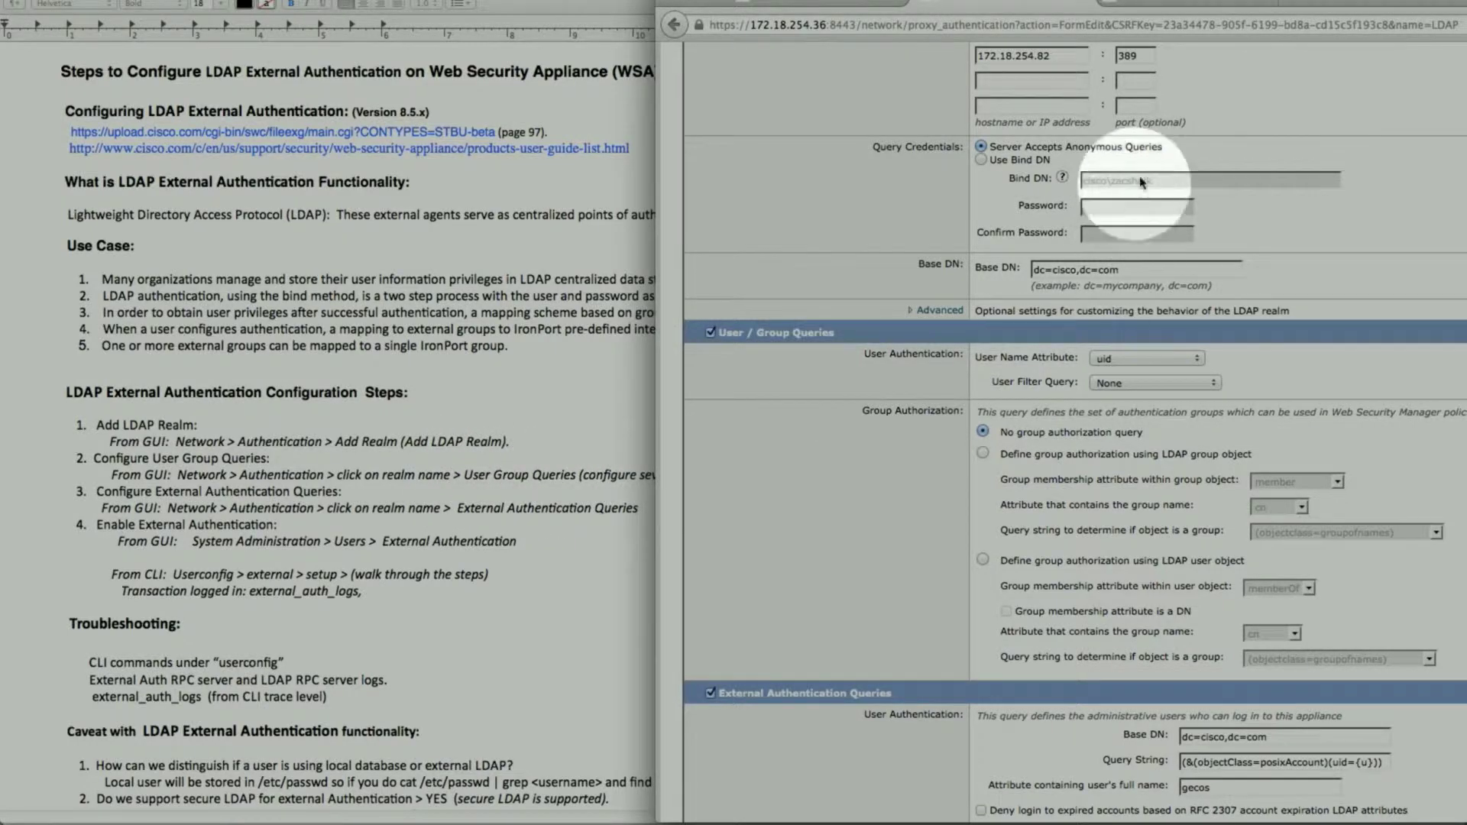
drag(1382, 9, 1083, 10)
drag(375, 10, 359, 11)
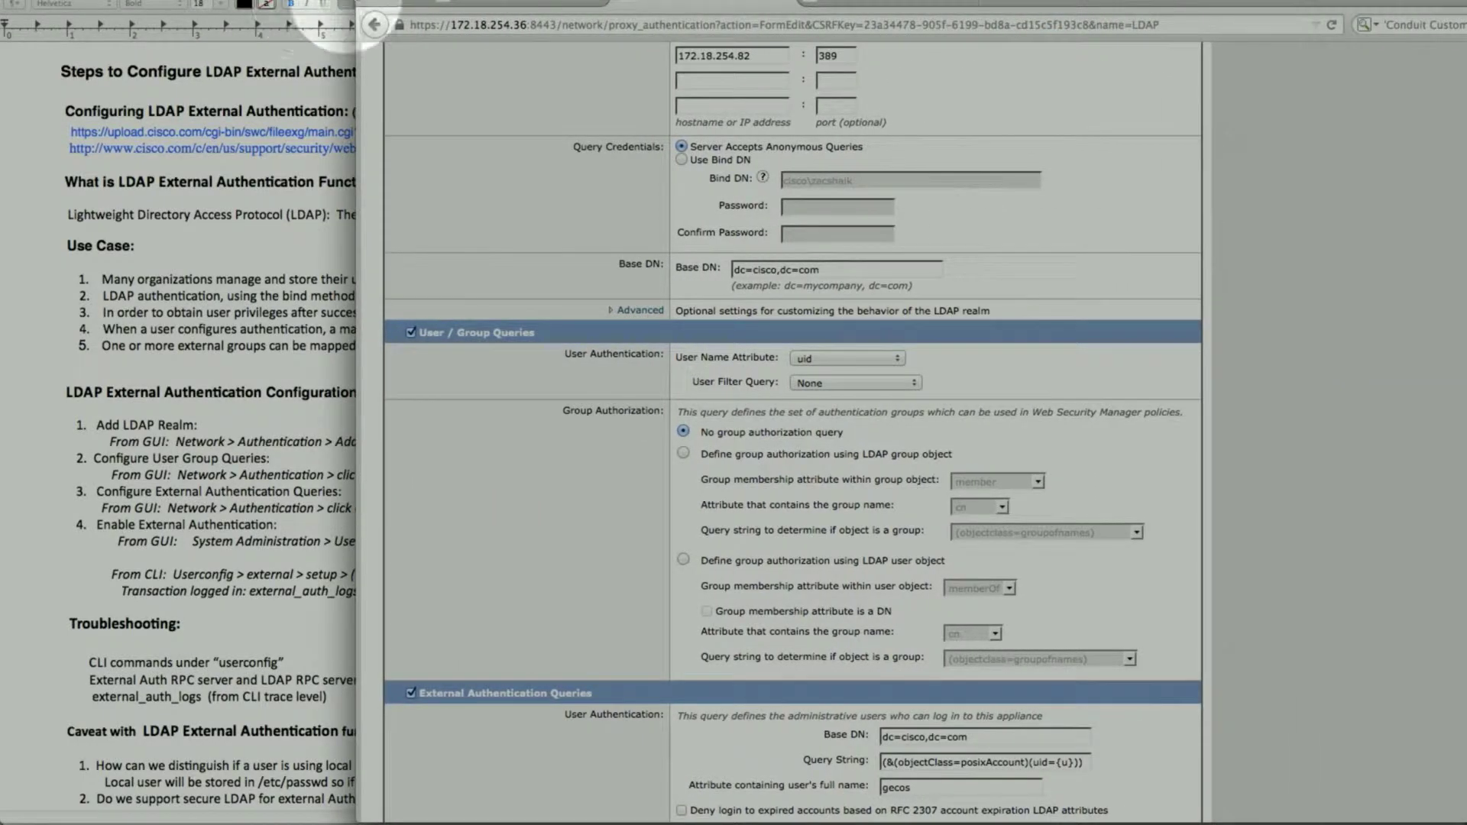
click(360, 9)
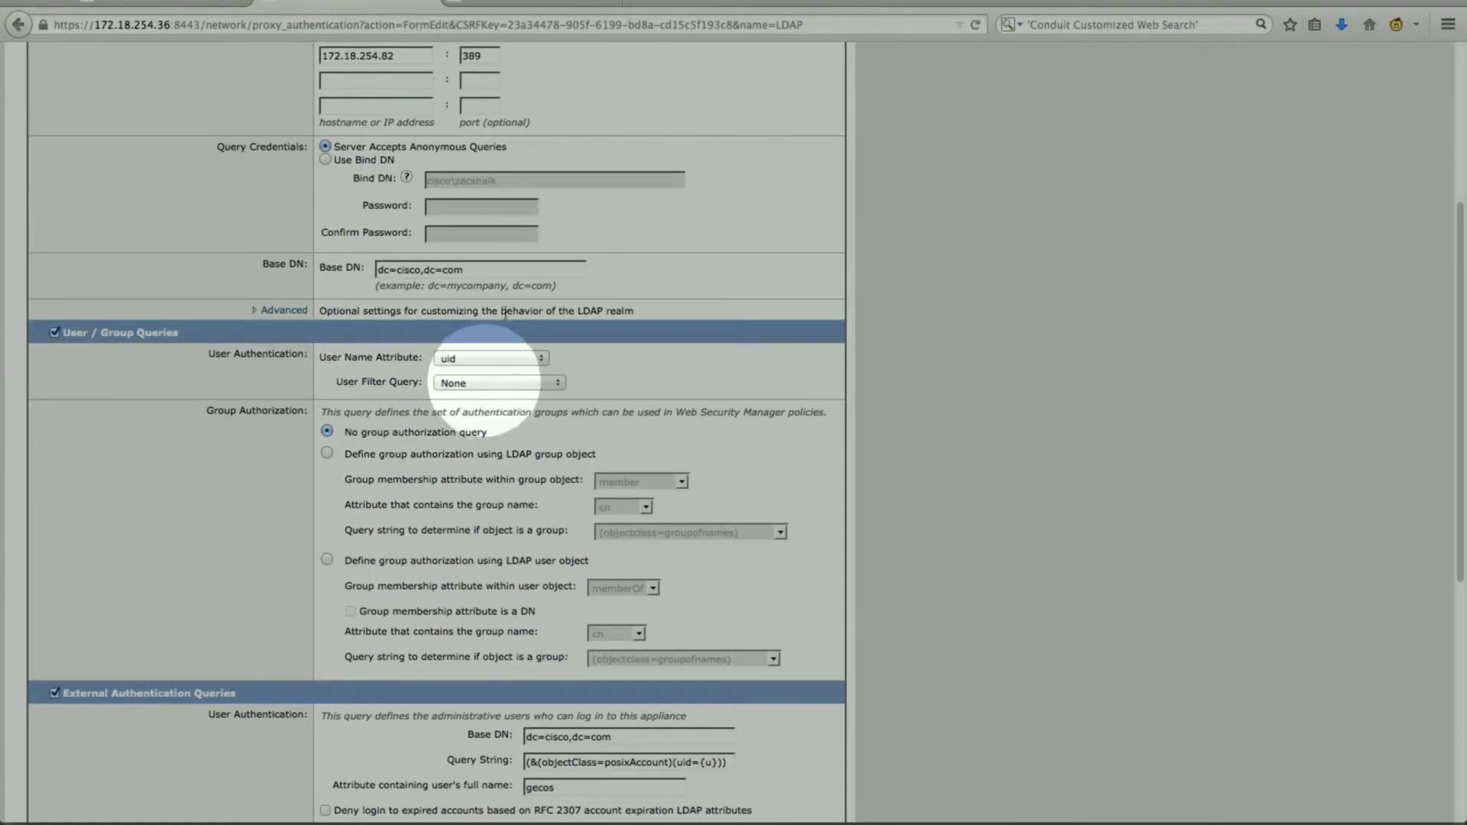
drag(664, 7, 1115, 9)
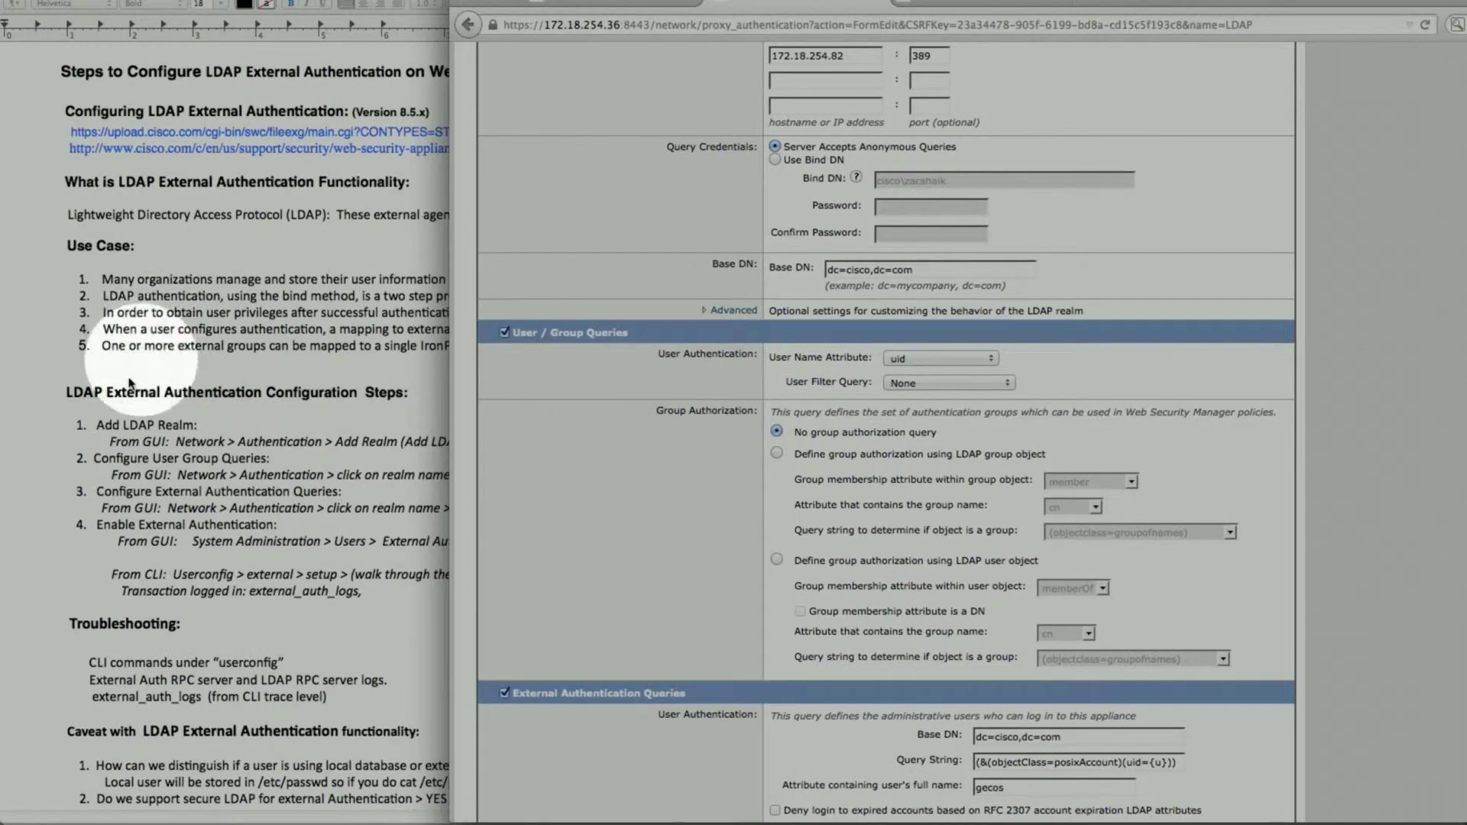
click(100, 411)
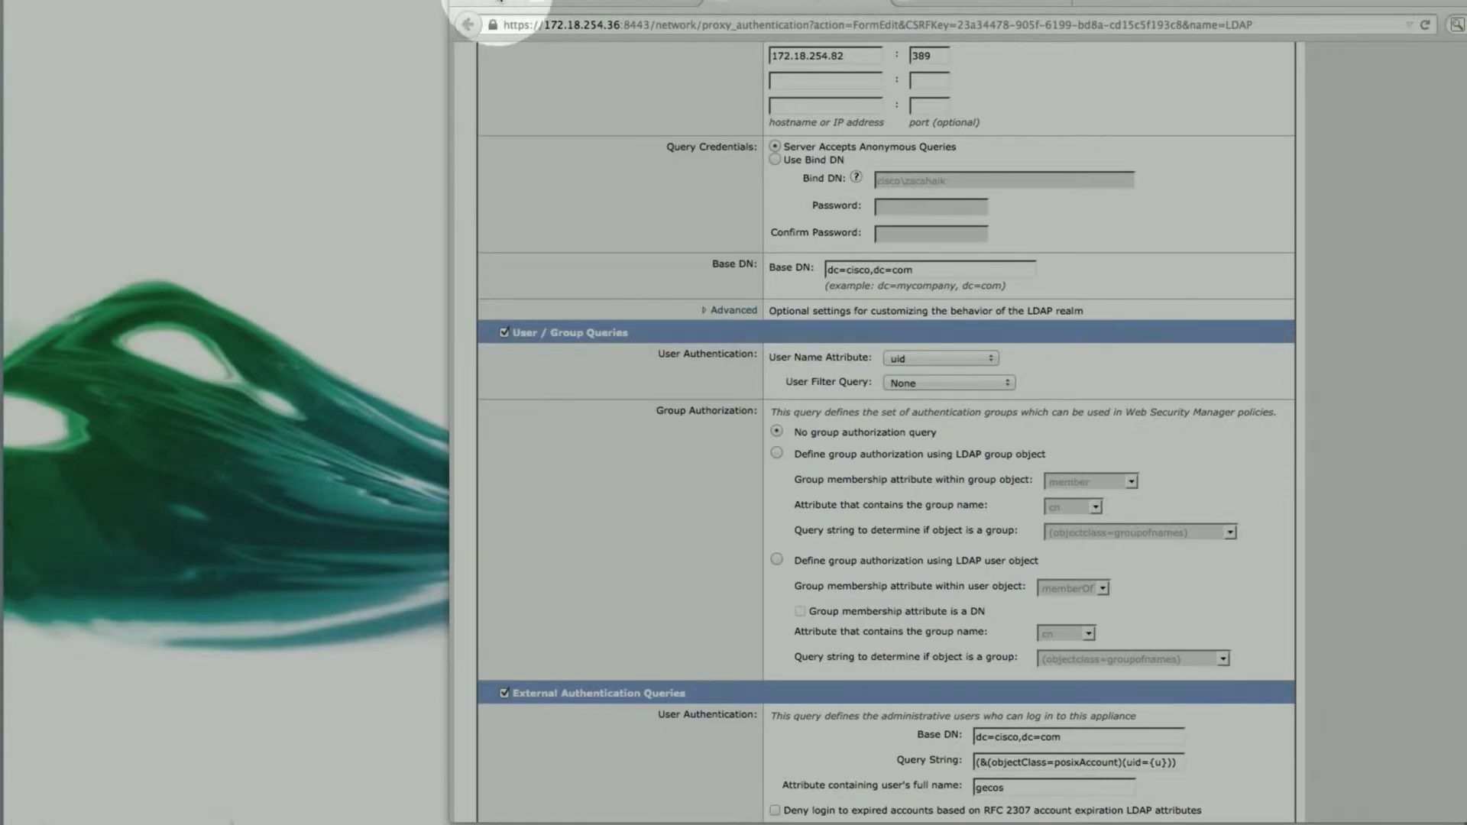
scroll(978, 524, down, 3)
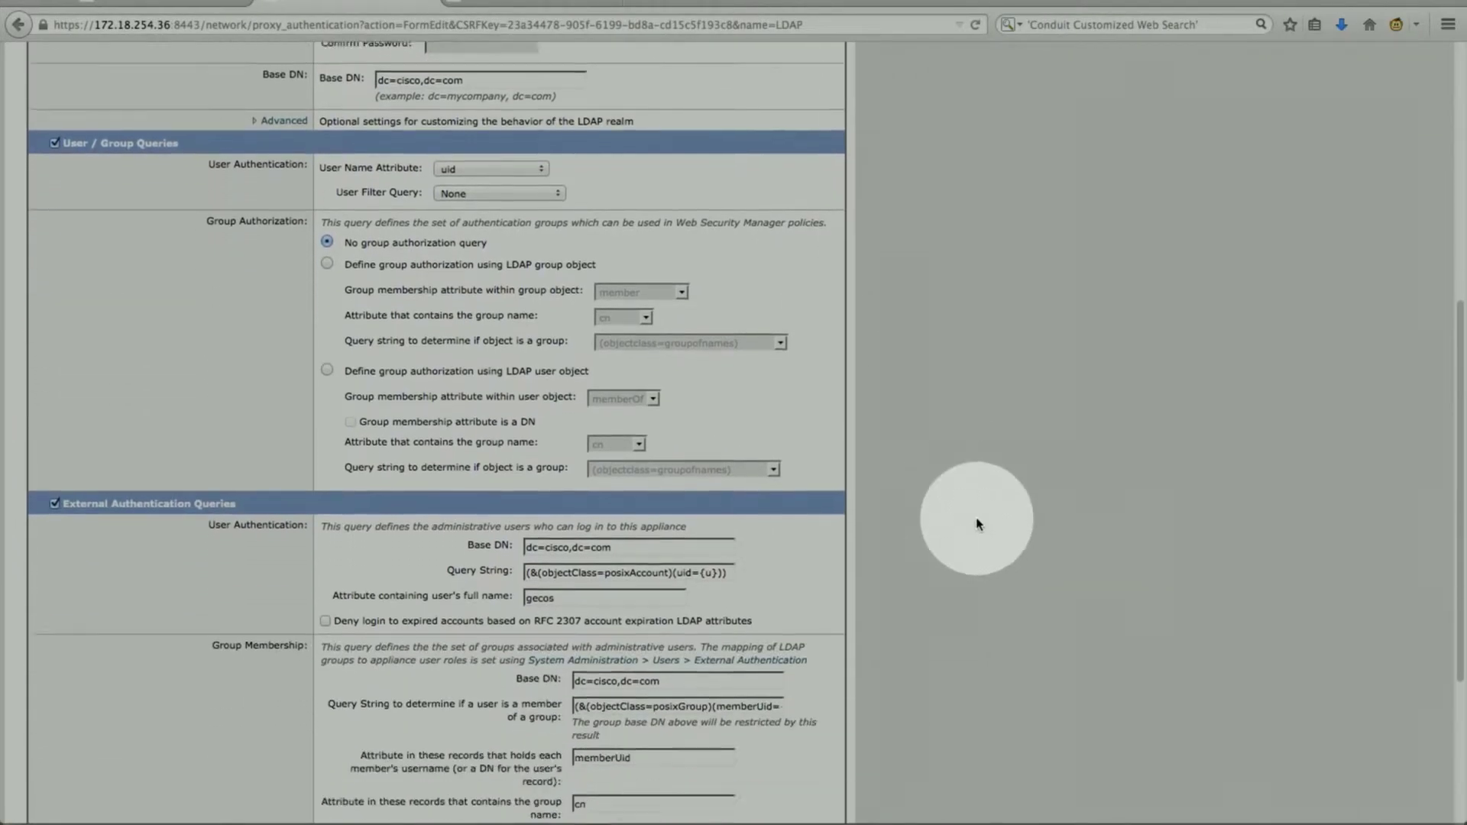
scroll(978, 524, down, 4)
scroll(963, 508, up, 3)
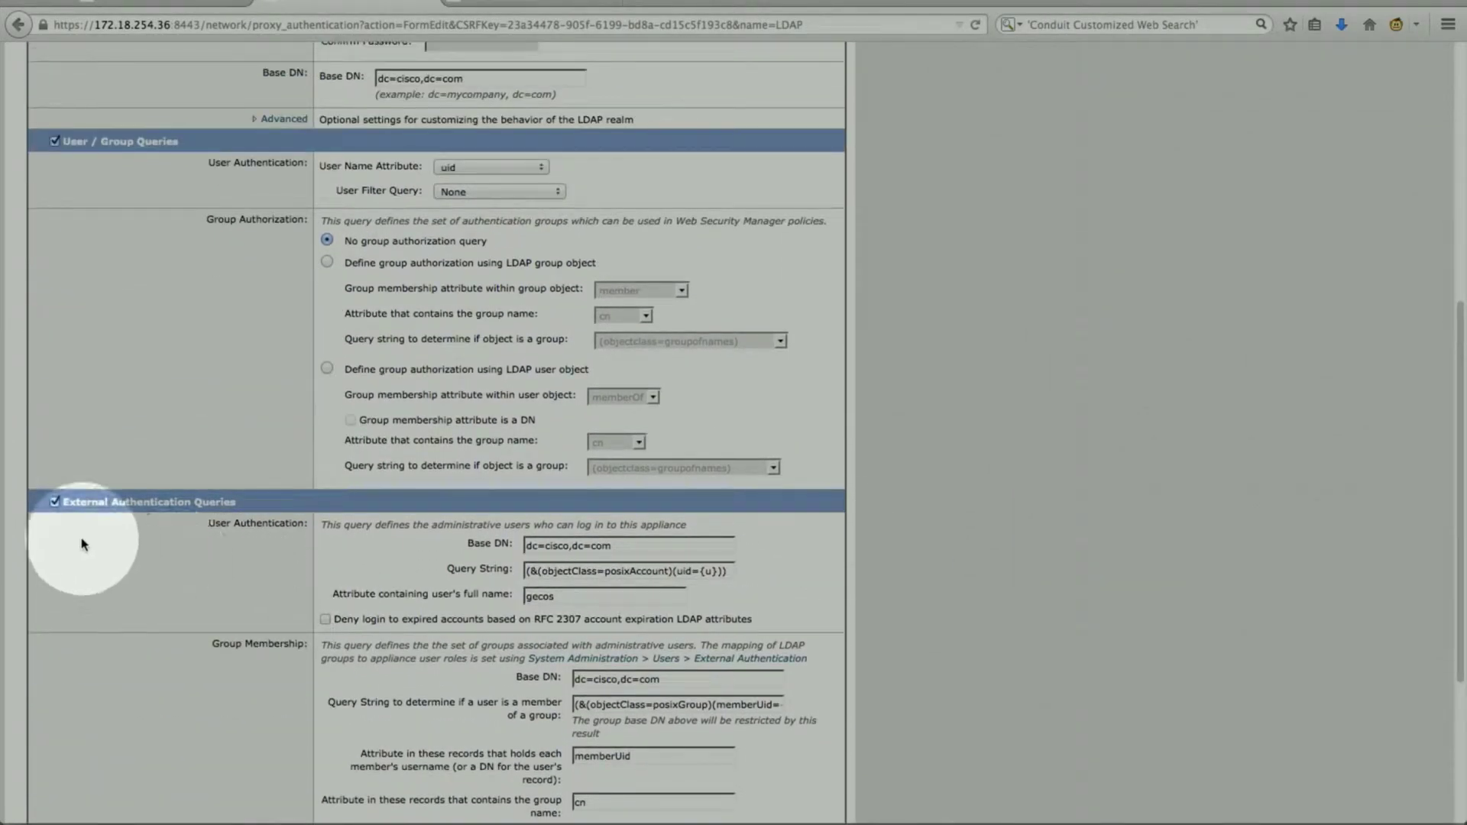
scroll(142, 538, down, 1)
scroll(141, 539, down, 4)
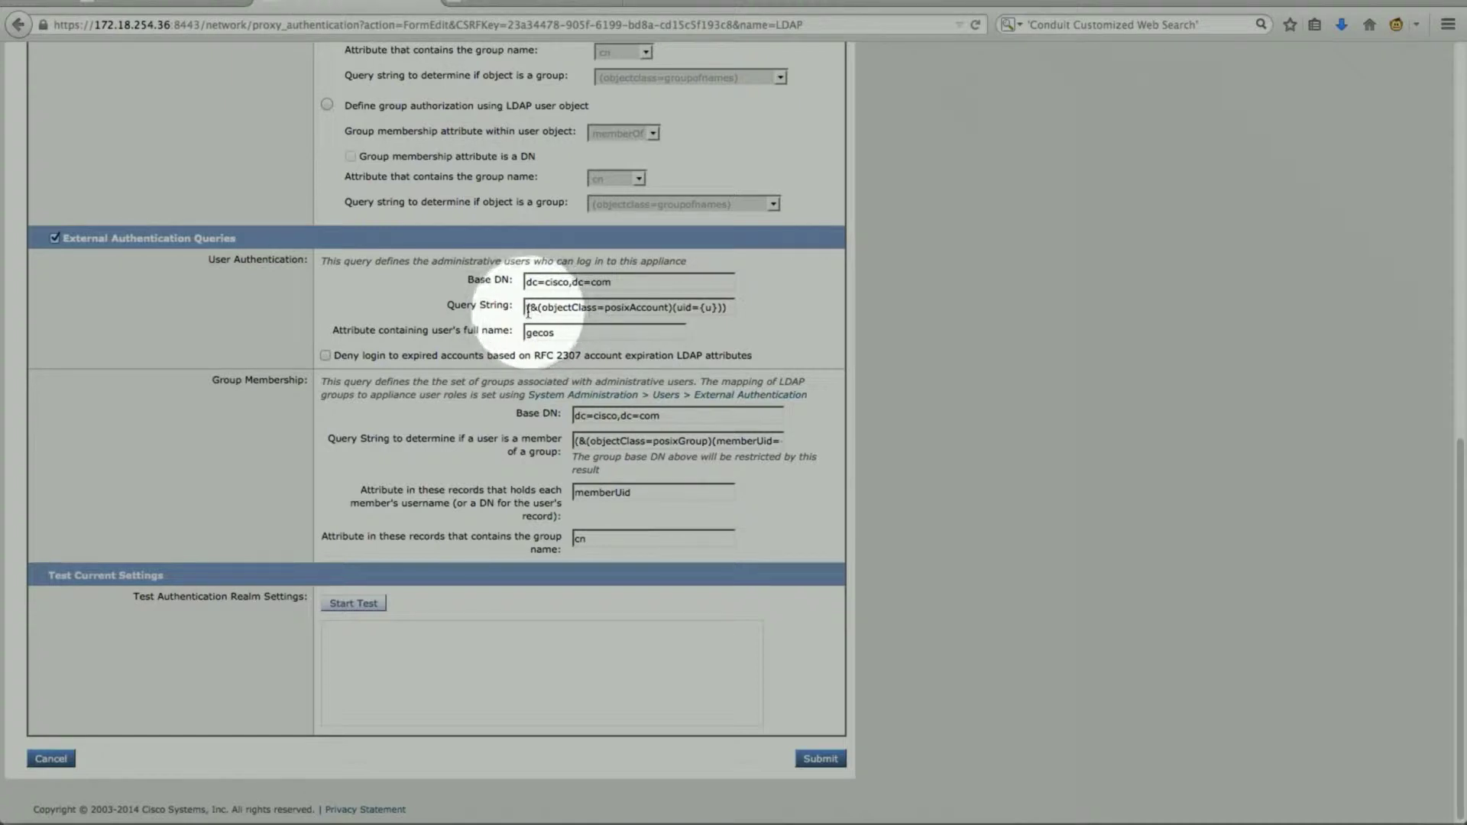
drag(527, 309, 793, 317)
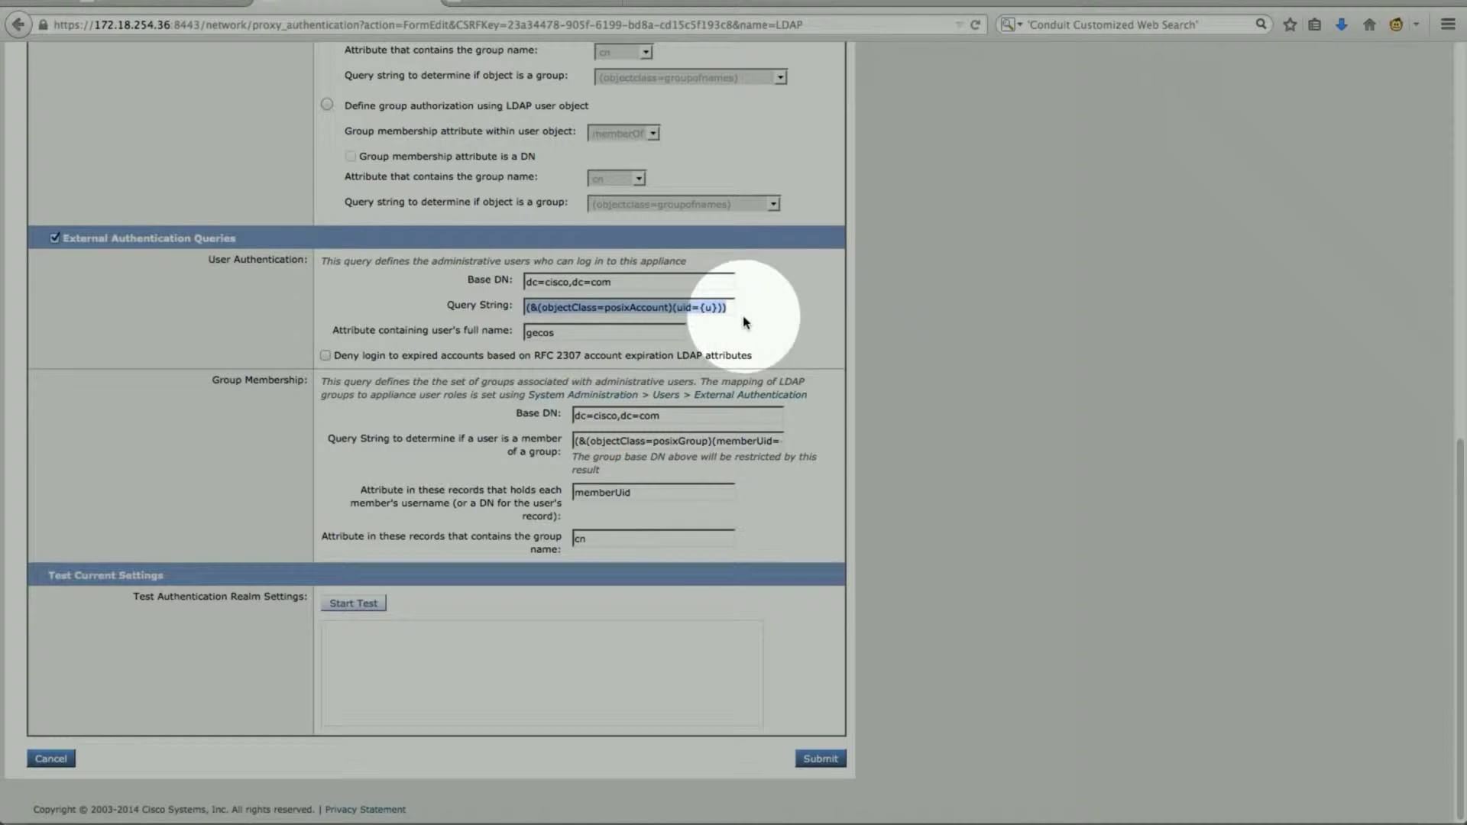
click(745, 322)
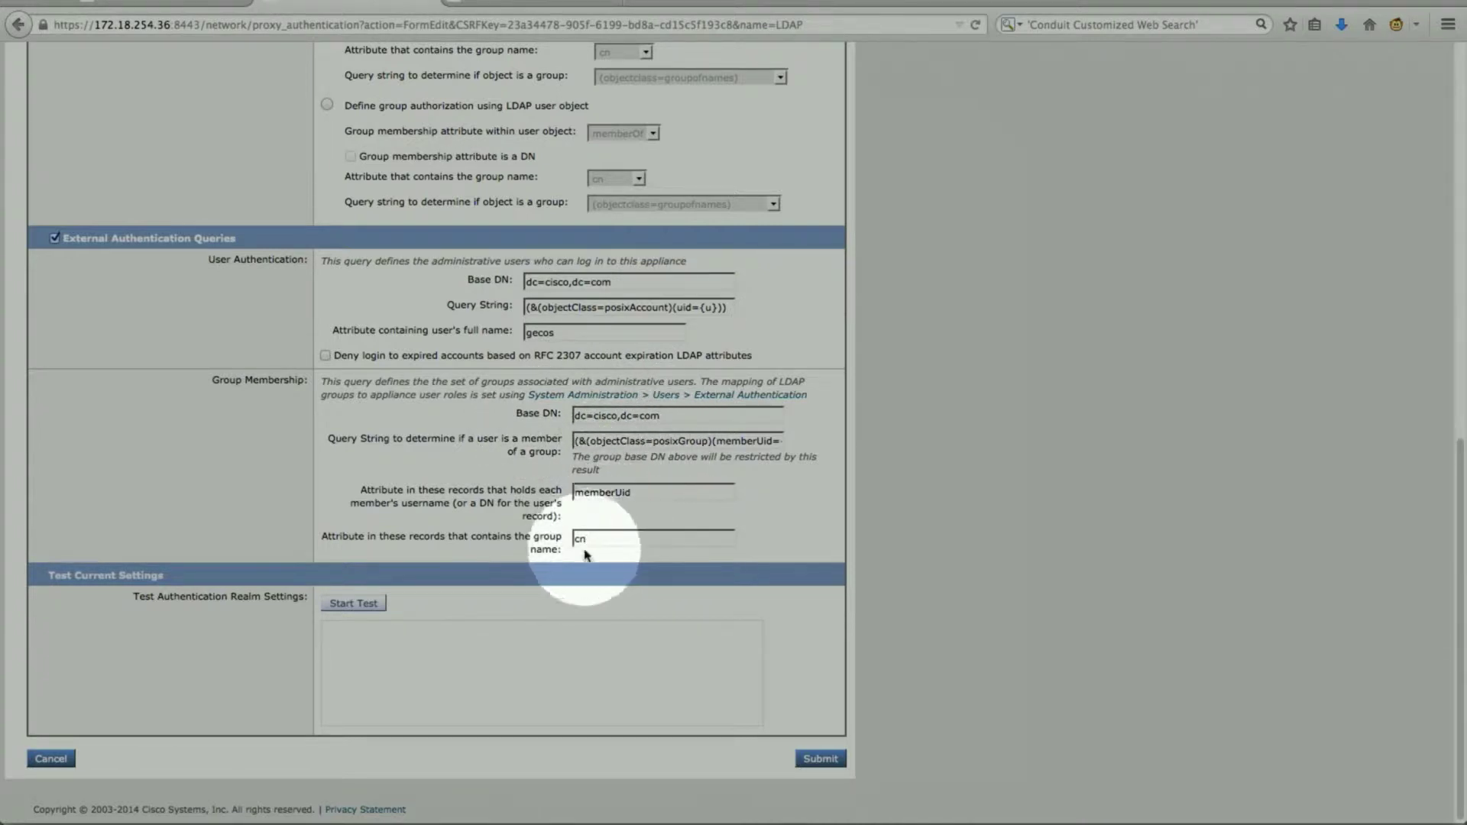
scroll(866, 528, up, 2)
scroll(866, 527, up, 15)
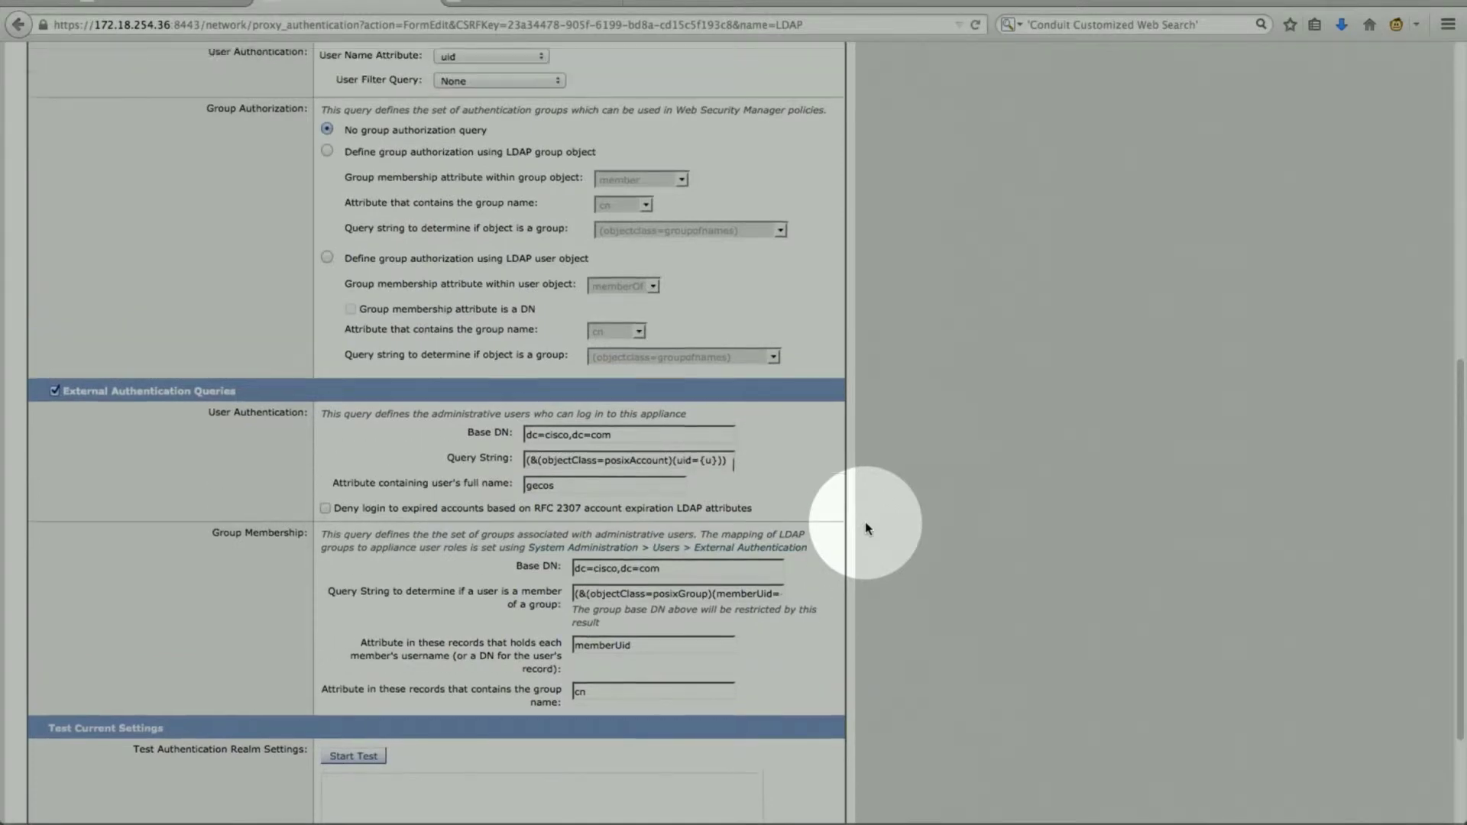
scroll(868, 527, up, 1)
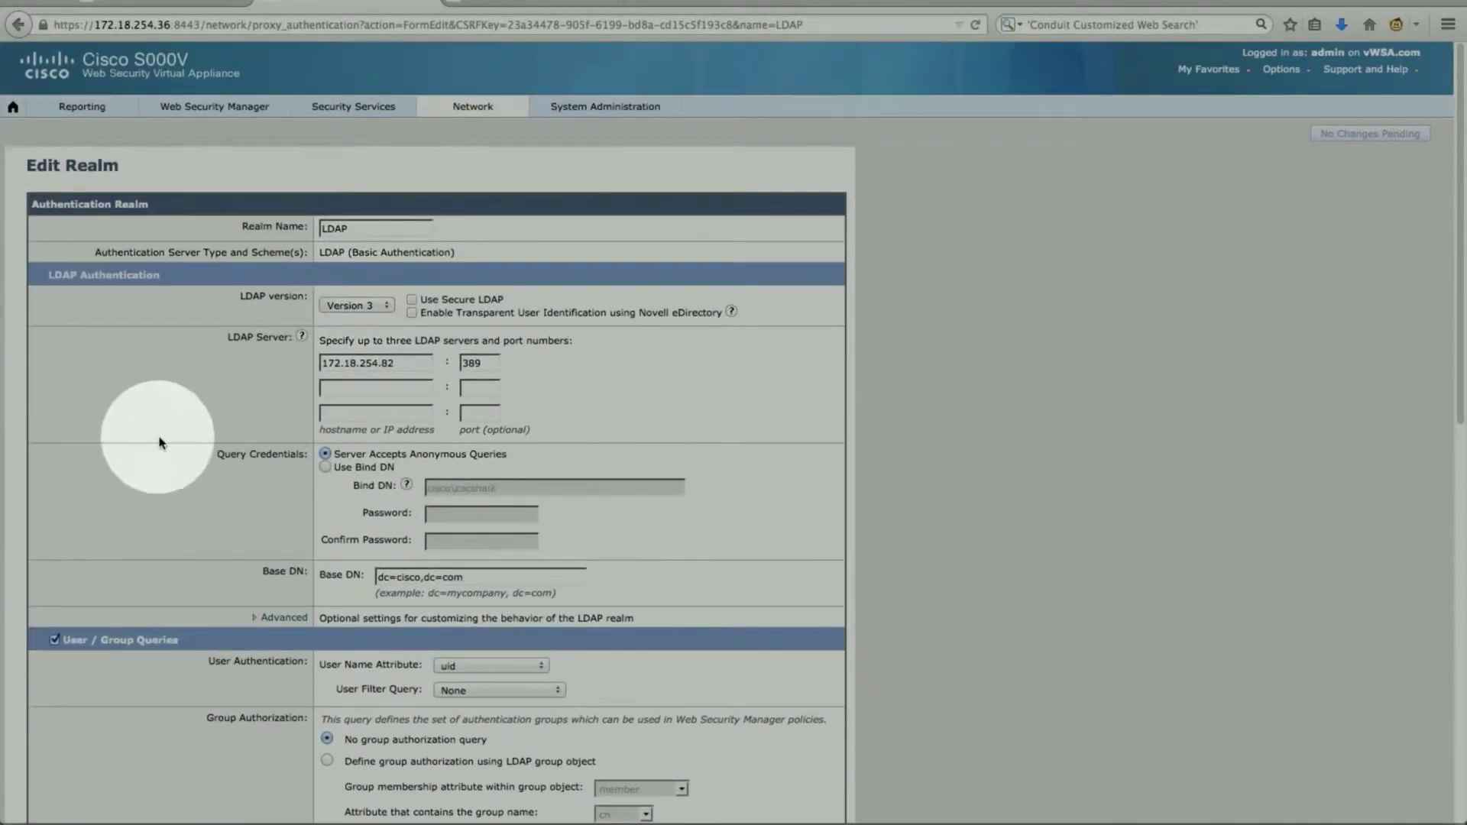
scroll(138, 440, down, 8)
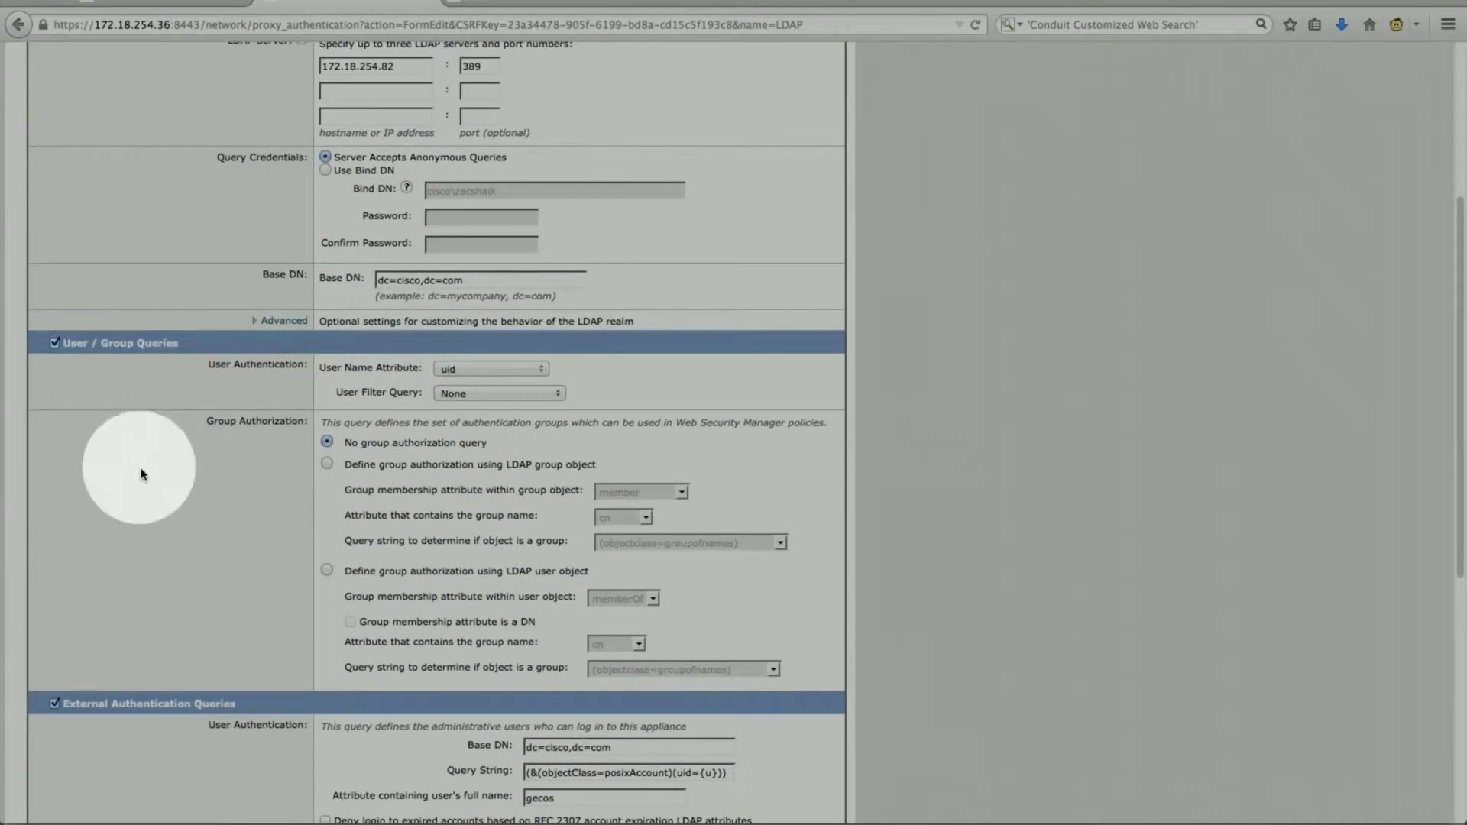
scroll(144, 469, down, 7)
scroll(144, 480, down, 3)
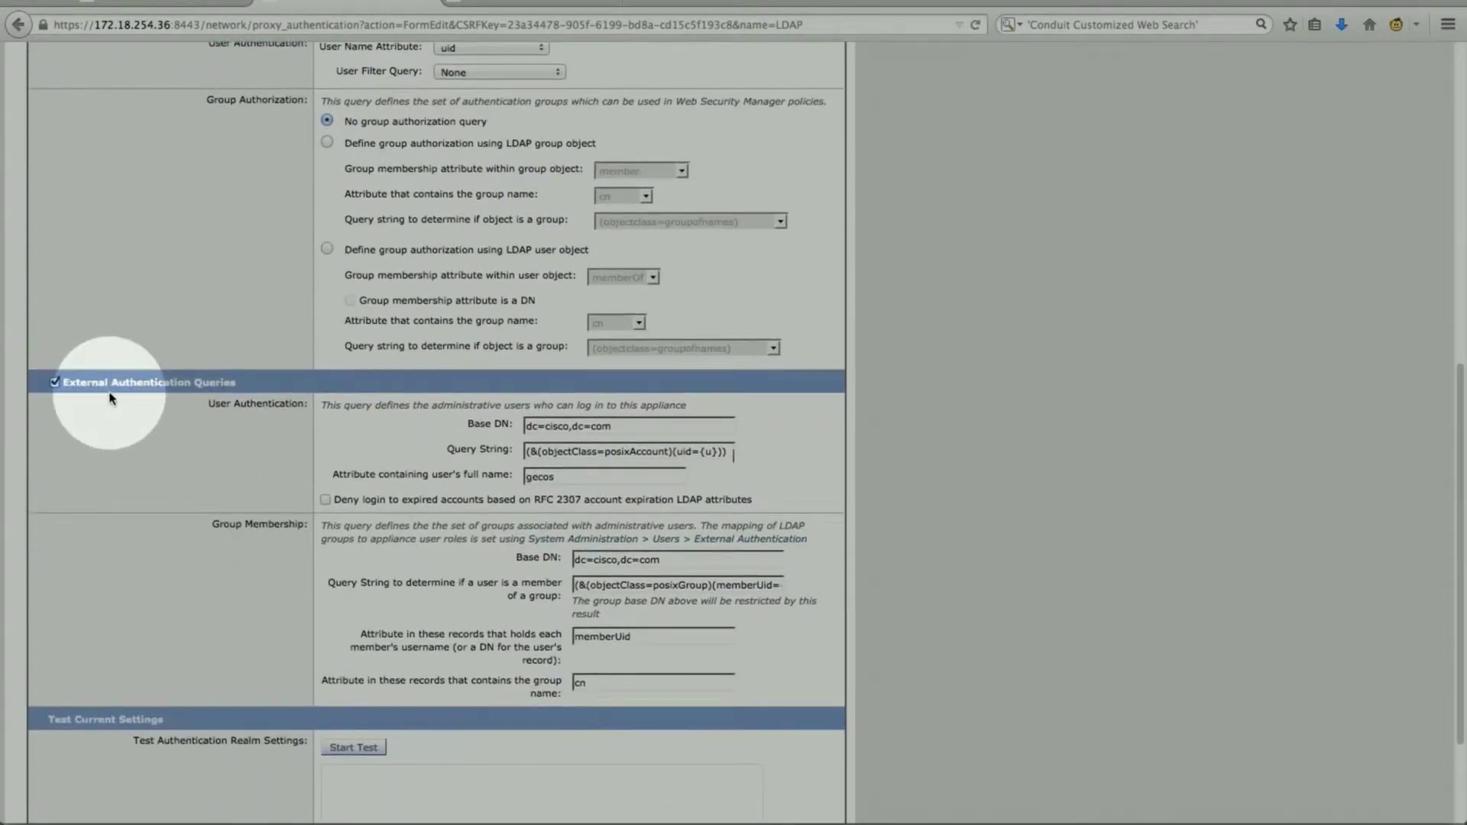
scroll(159, 453, down, 3)
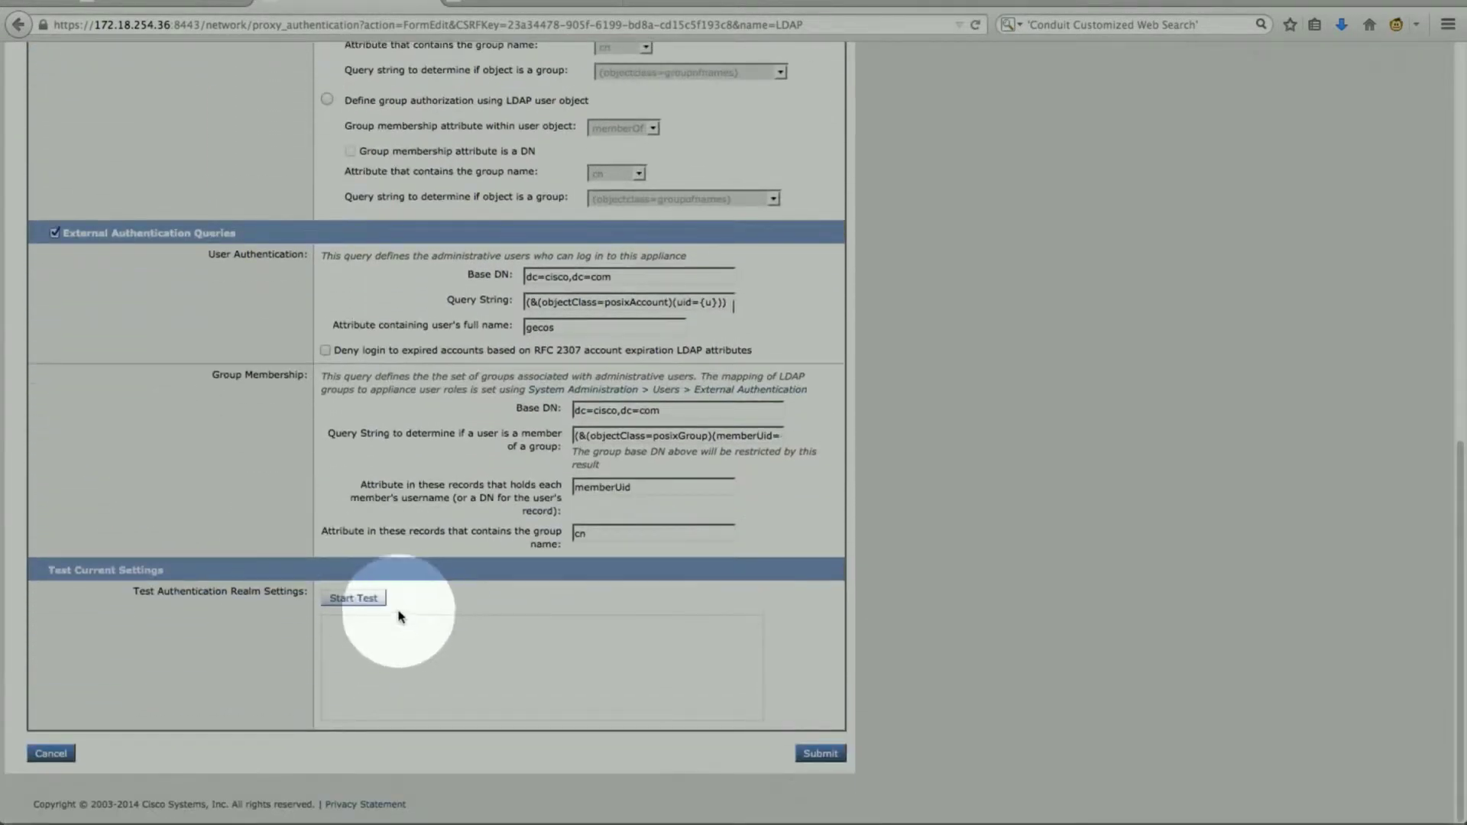
Test the LDAP realm settings, confirm 30 users fetched, then cancel without saving.
click(367, 606)
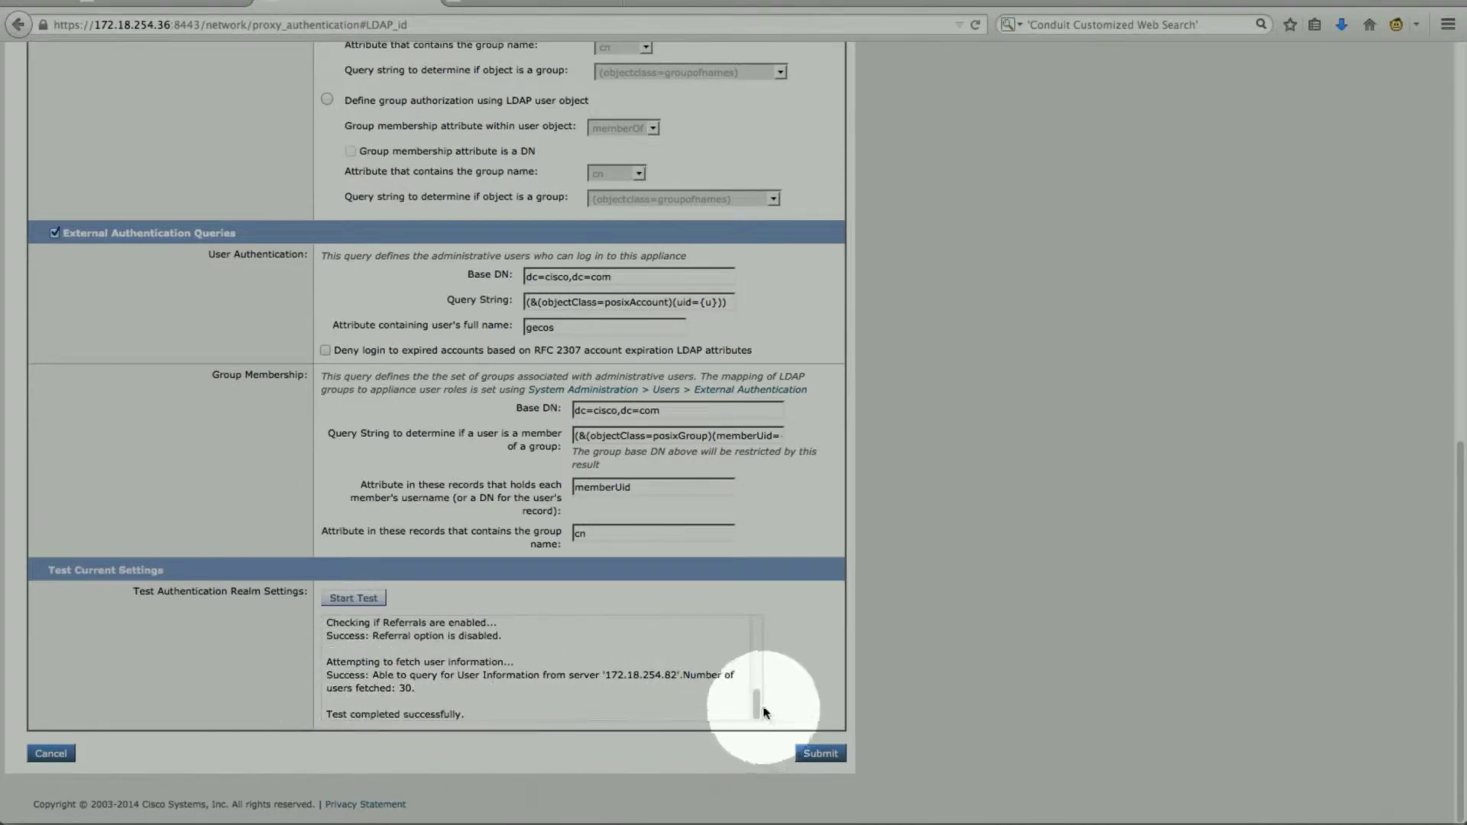
mouse_move(756, 699)
mouse_down()
mouse_move(756, 622)
mouse_move(758, 723)
mouse_up()
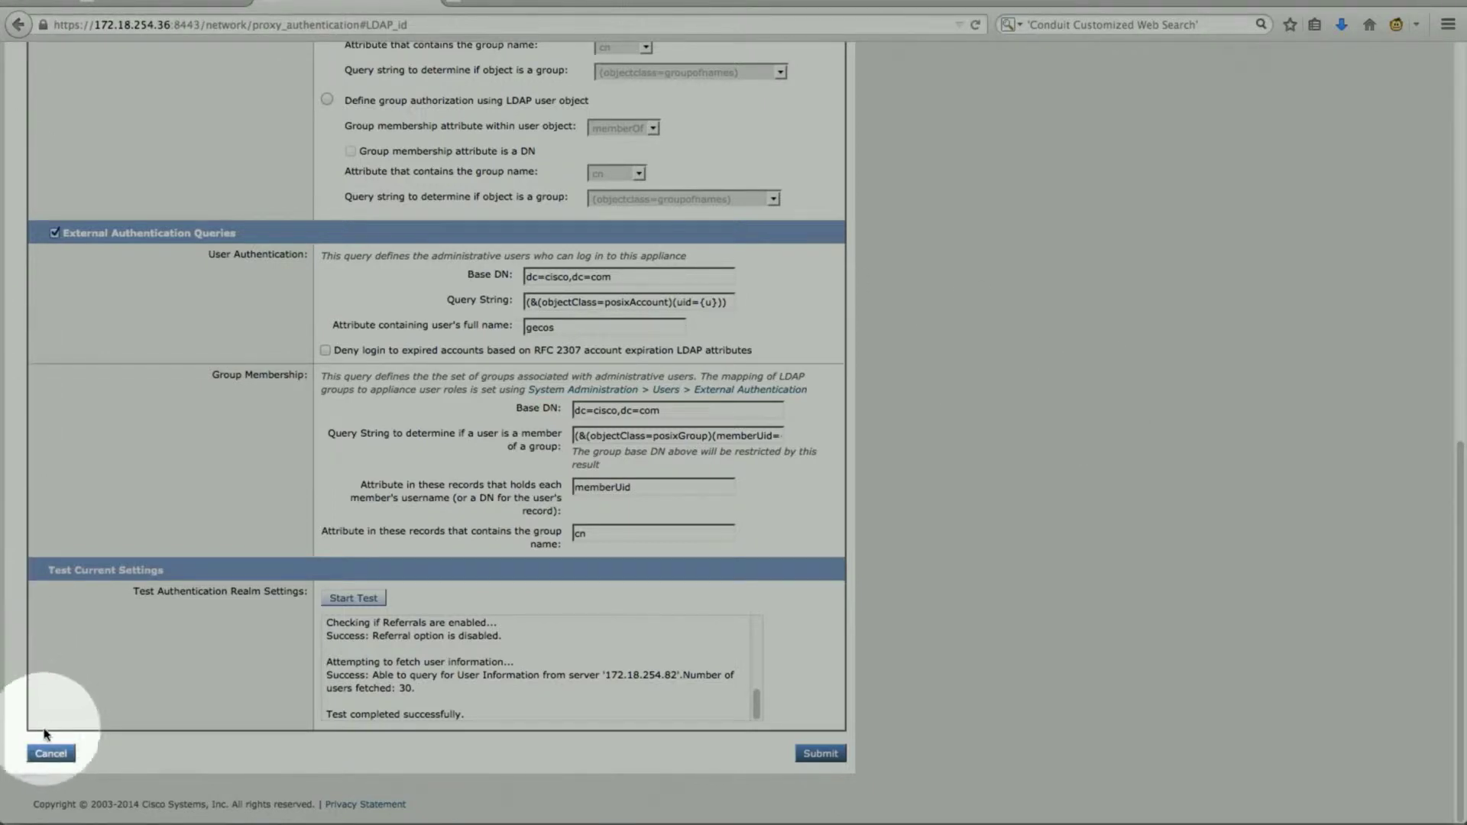
click(48, 755)
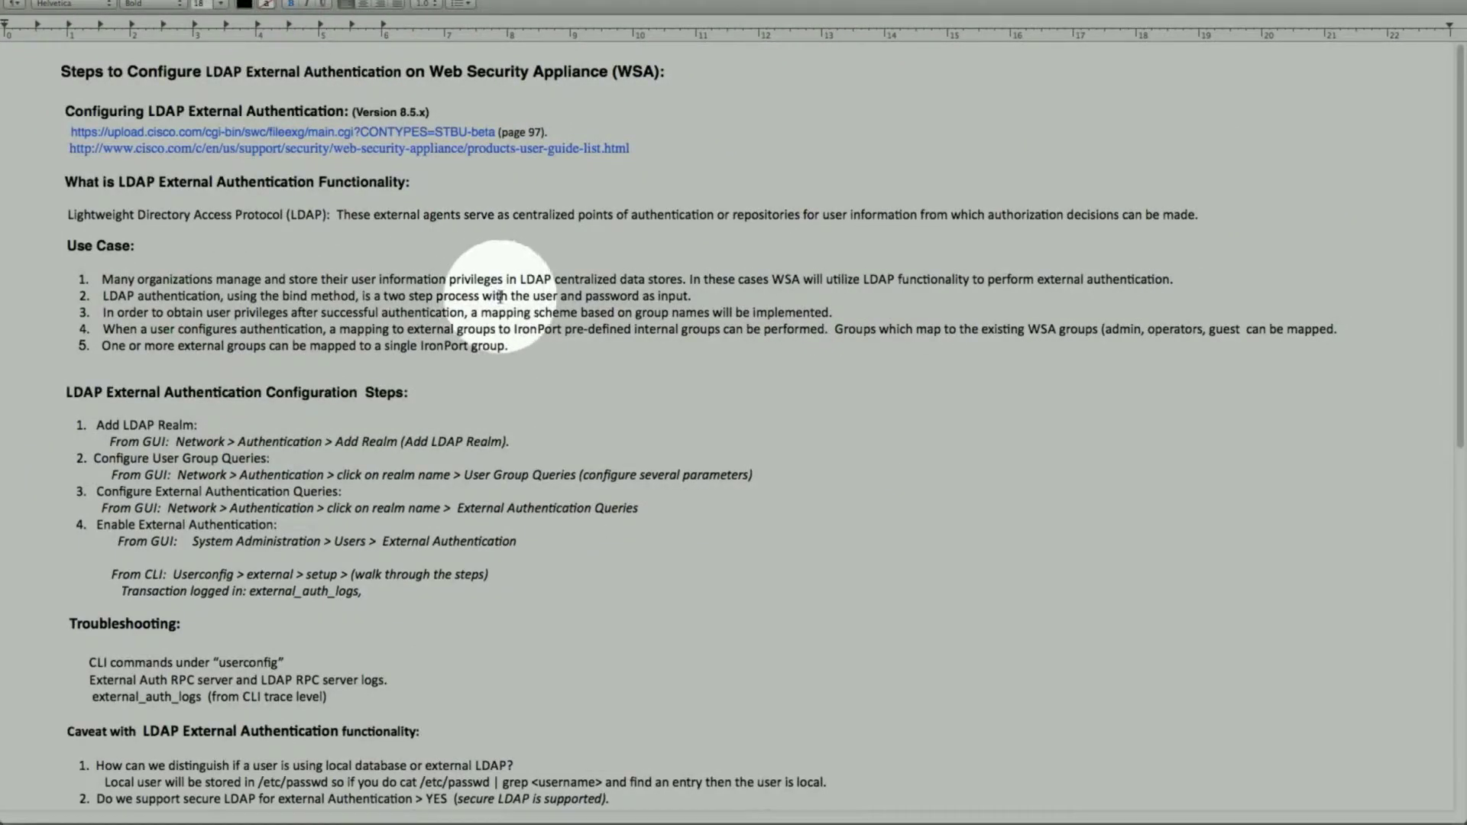
Scroll the LDAP notes, then restore the appliance's browser window from the Dock.
scroll(544, 336, down, 5)
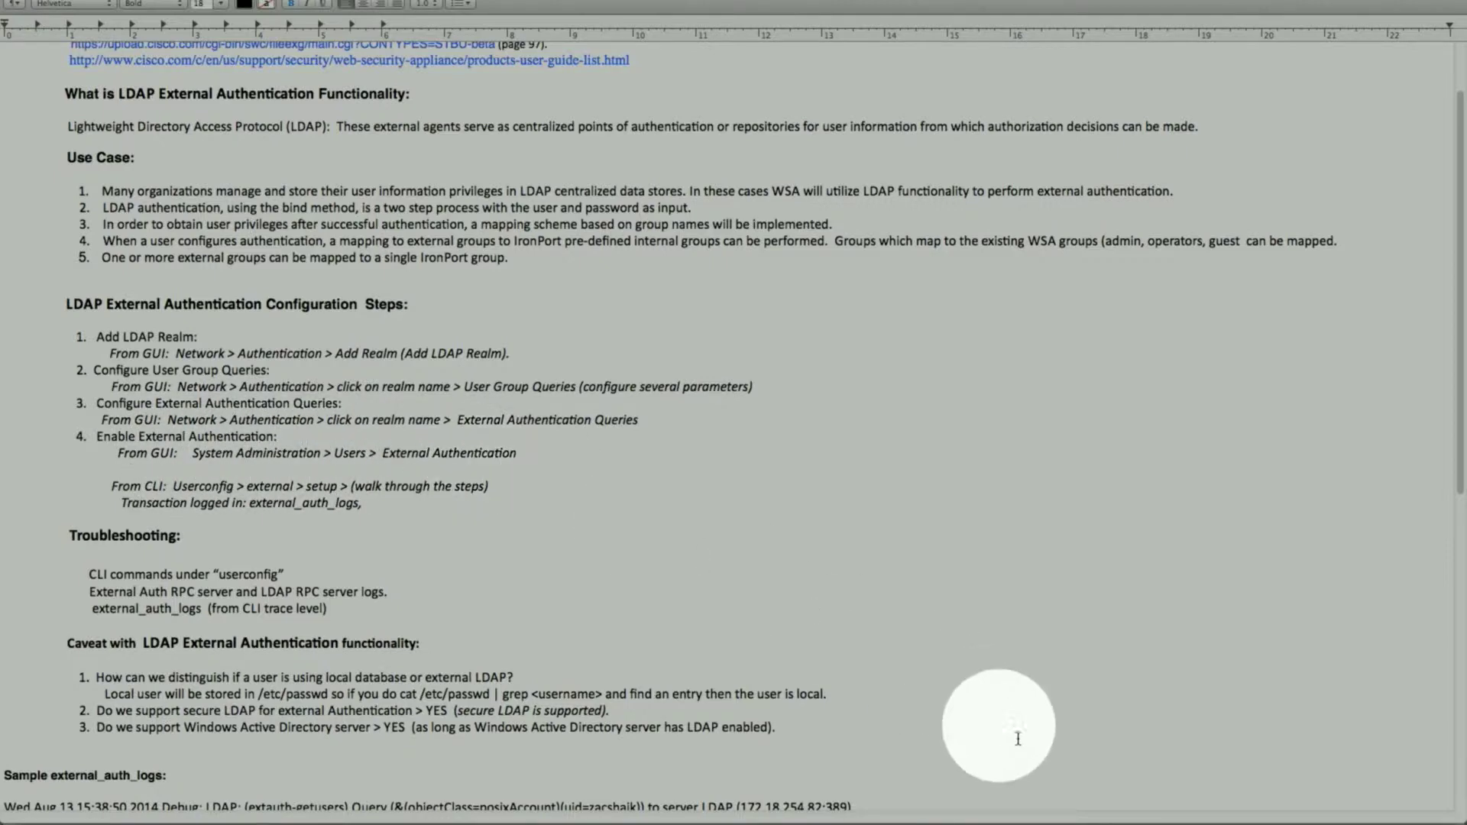
click(1395, 811)
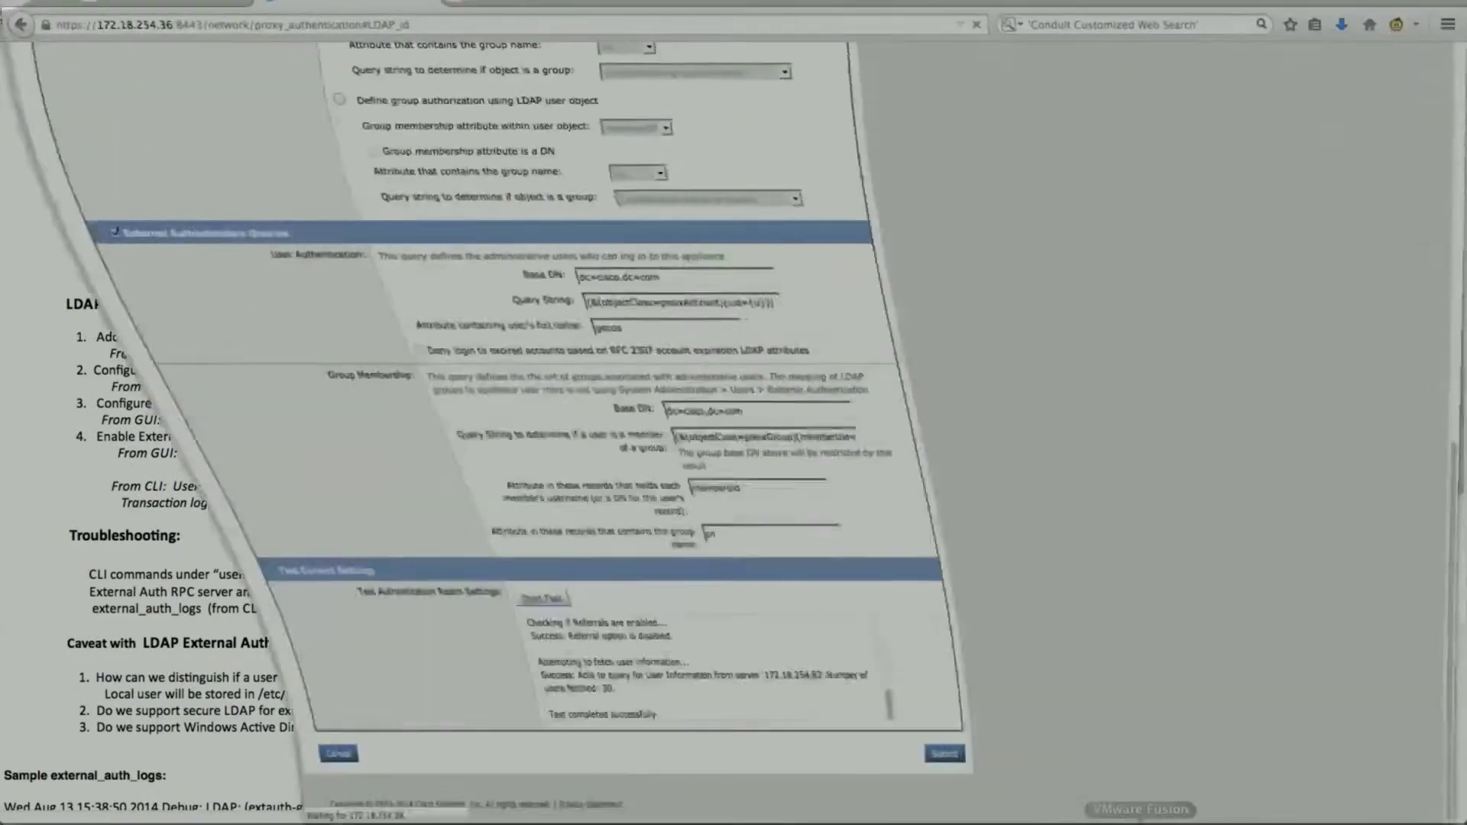
Go to System Administration > Users and edit the External Authentication global settings.
click(612, 108)
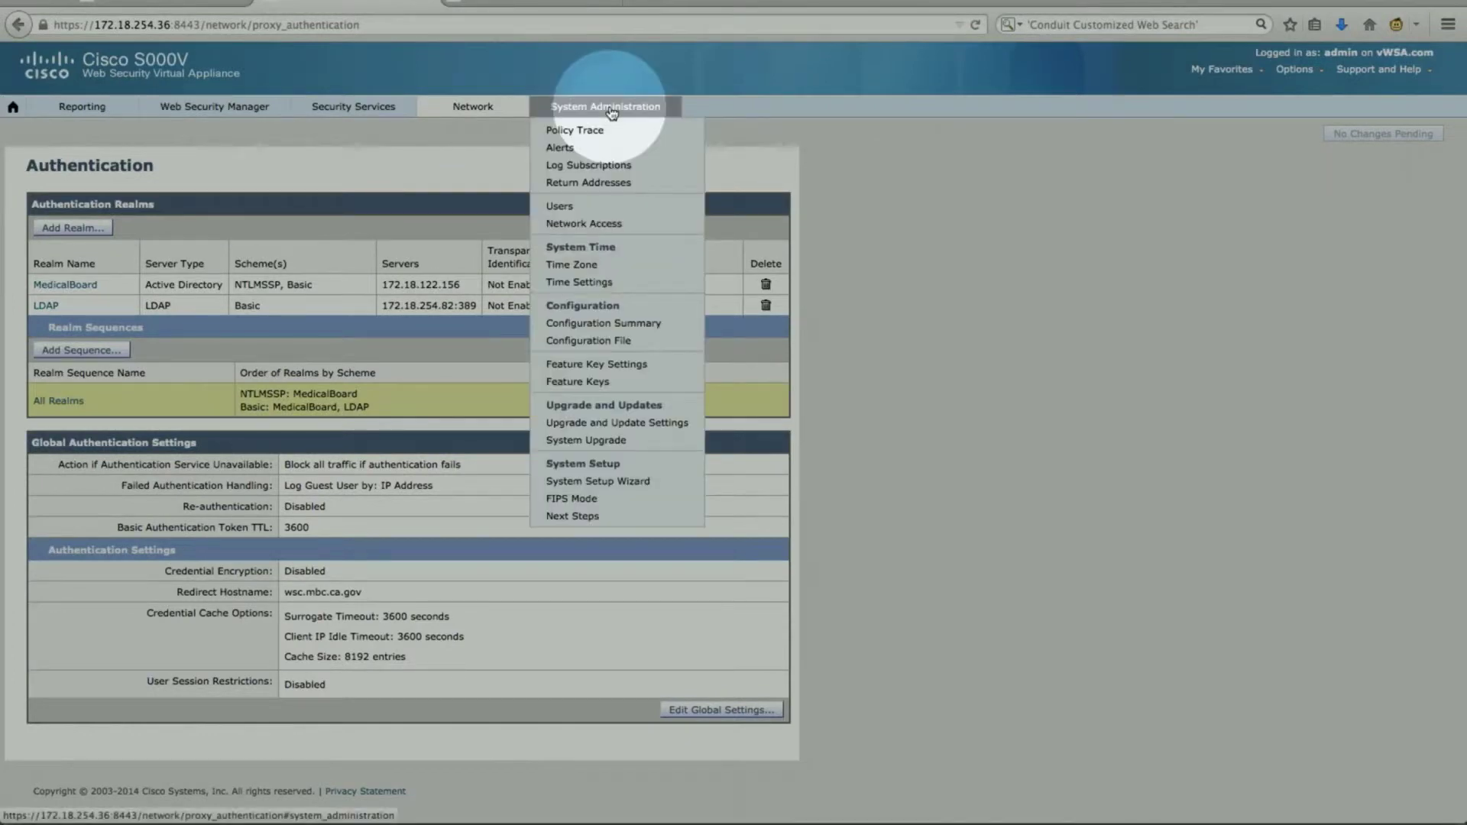
click(559, 205)
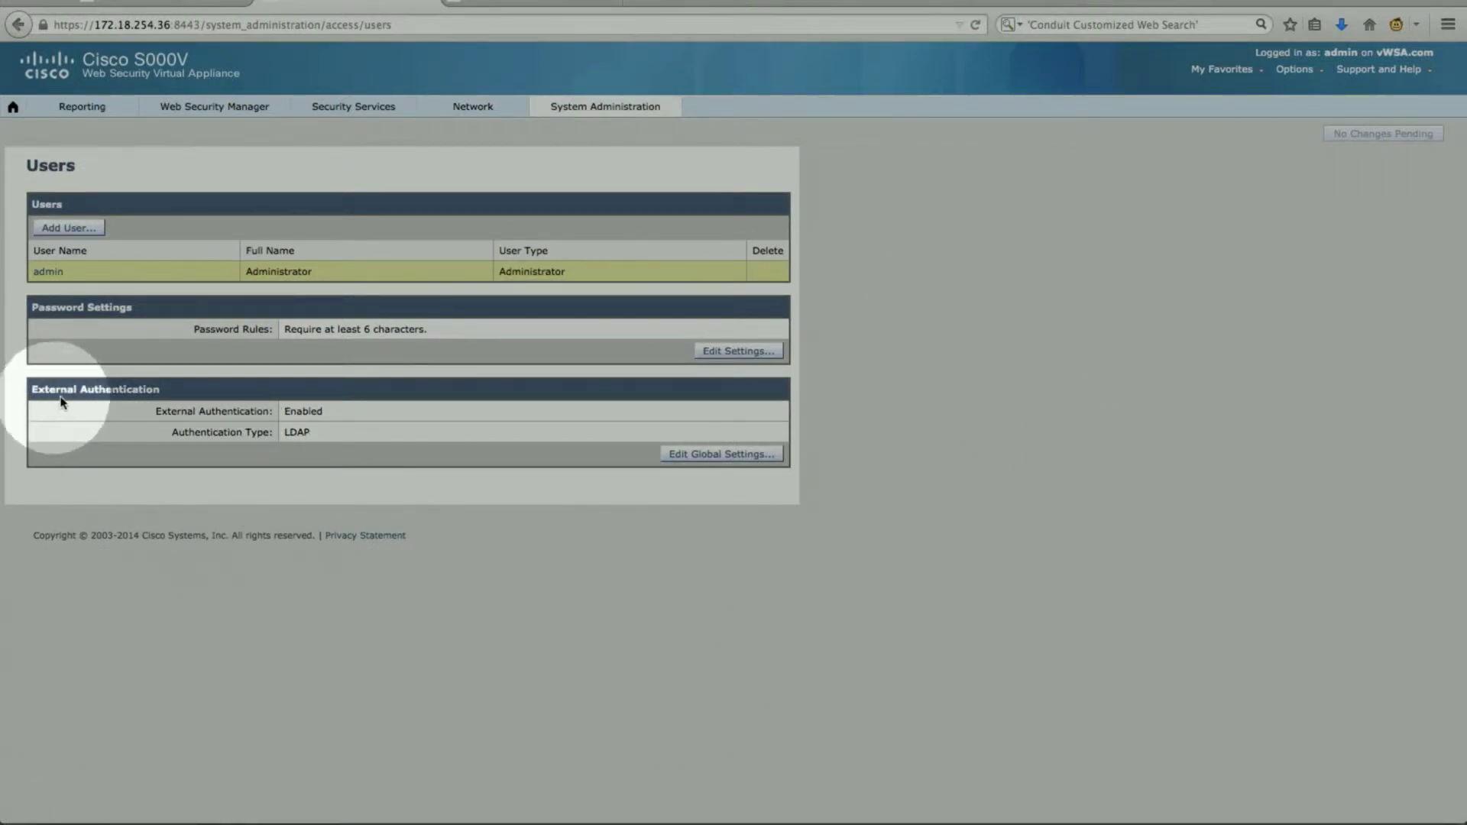
click(750, 456)
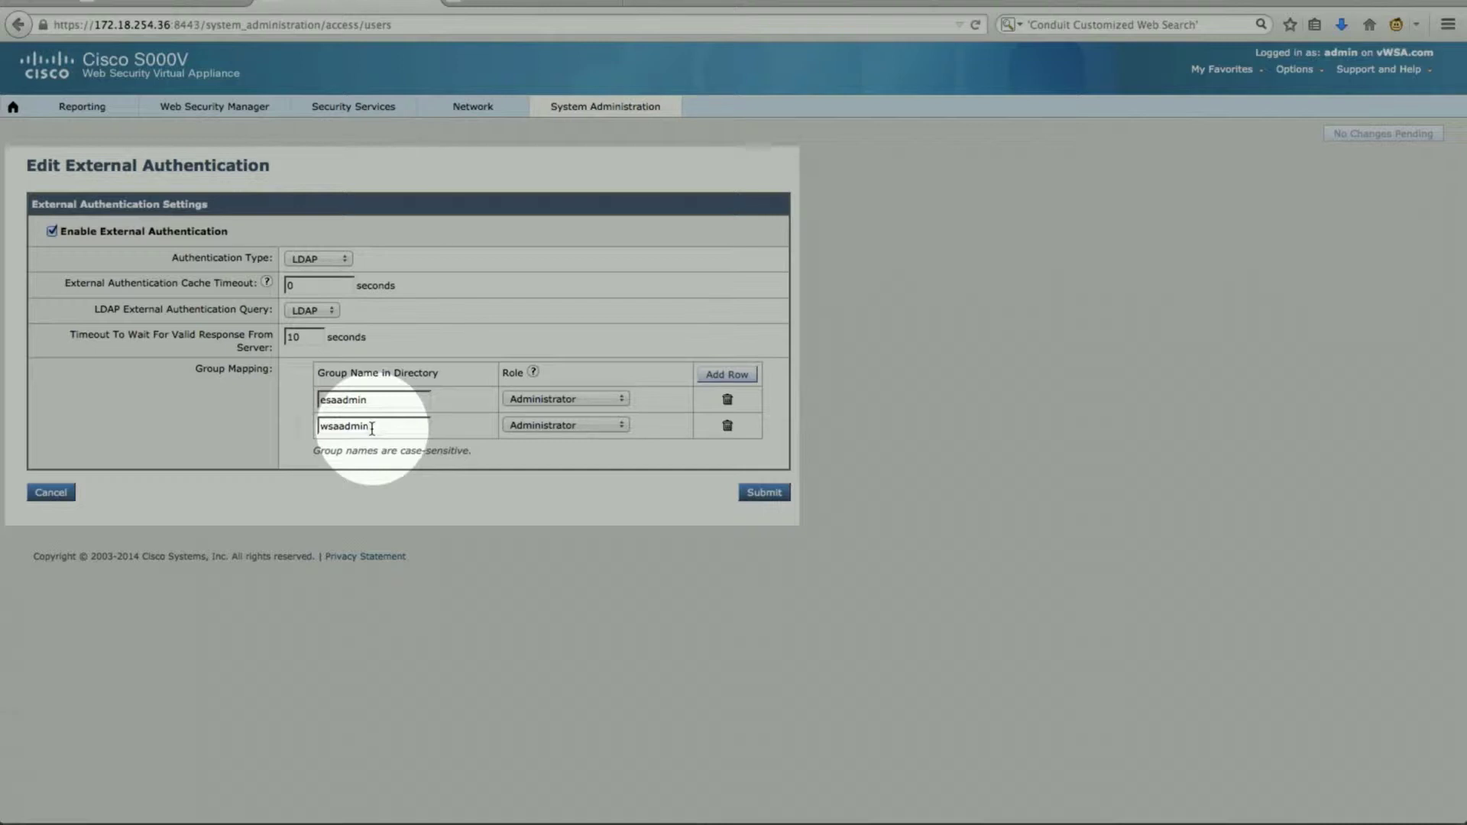
click(616, 401)
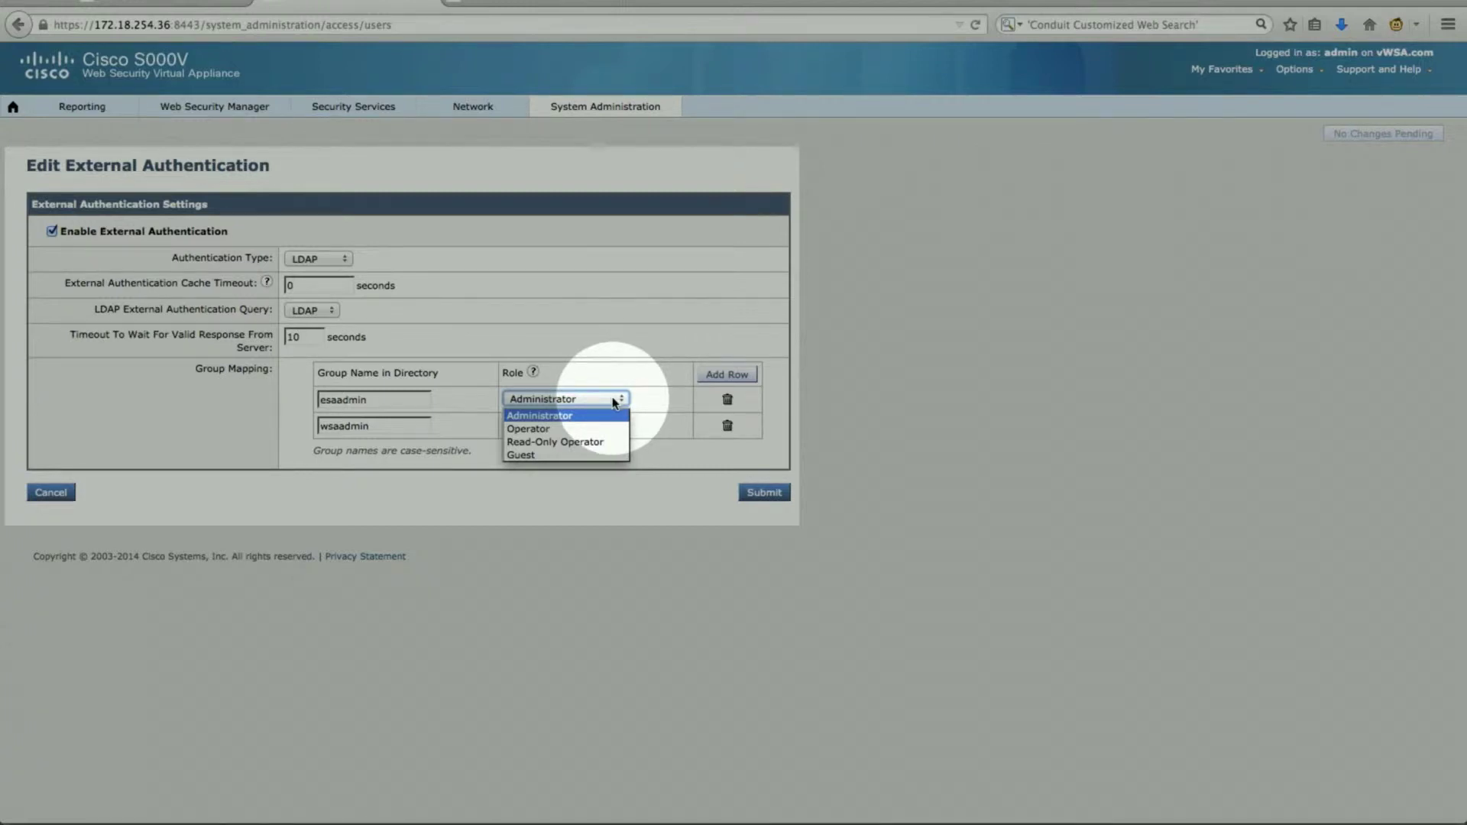
click(615, 359)
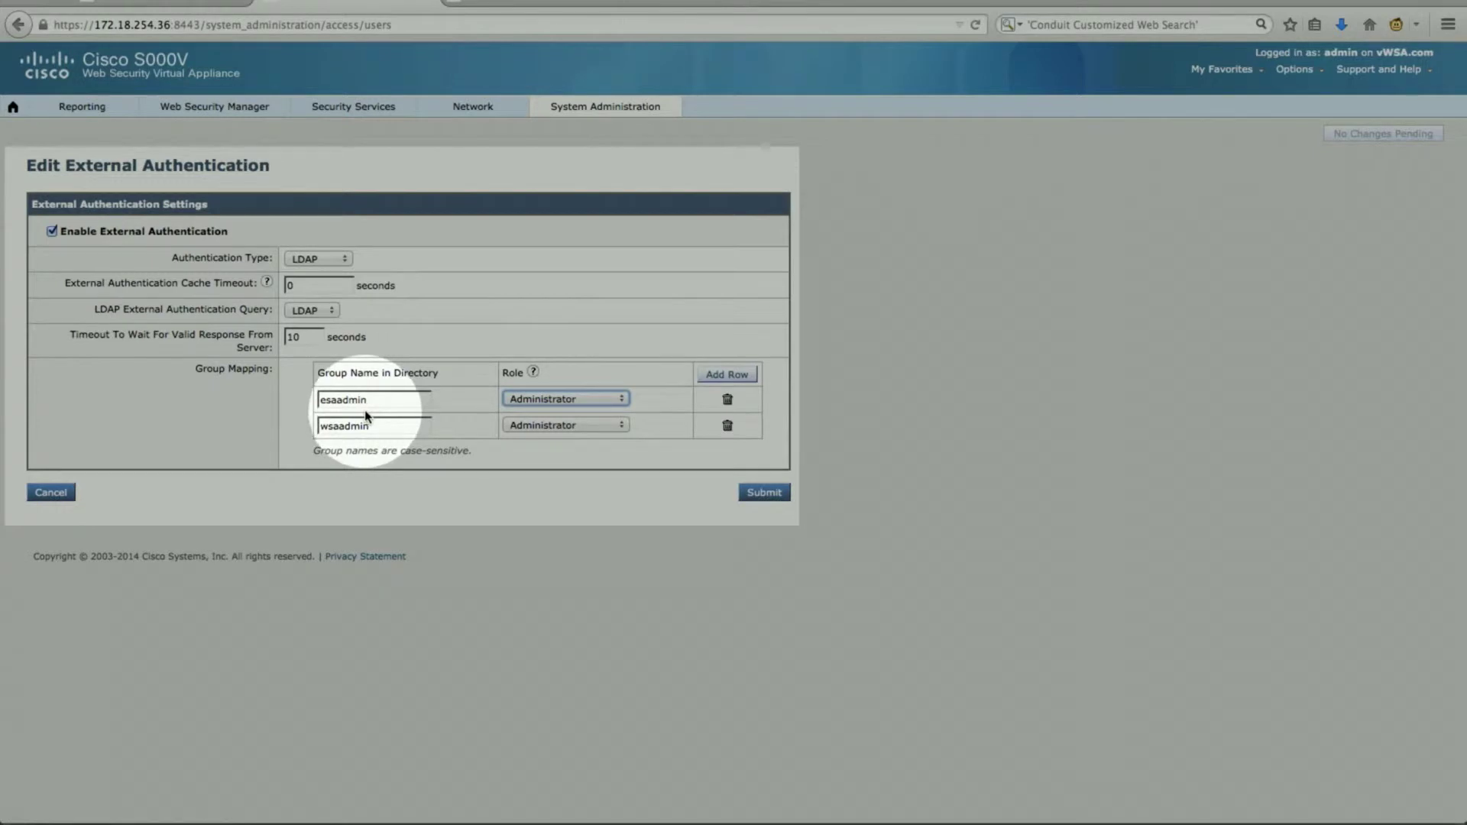
mouse_move(473, 106)
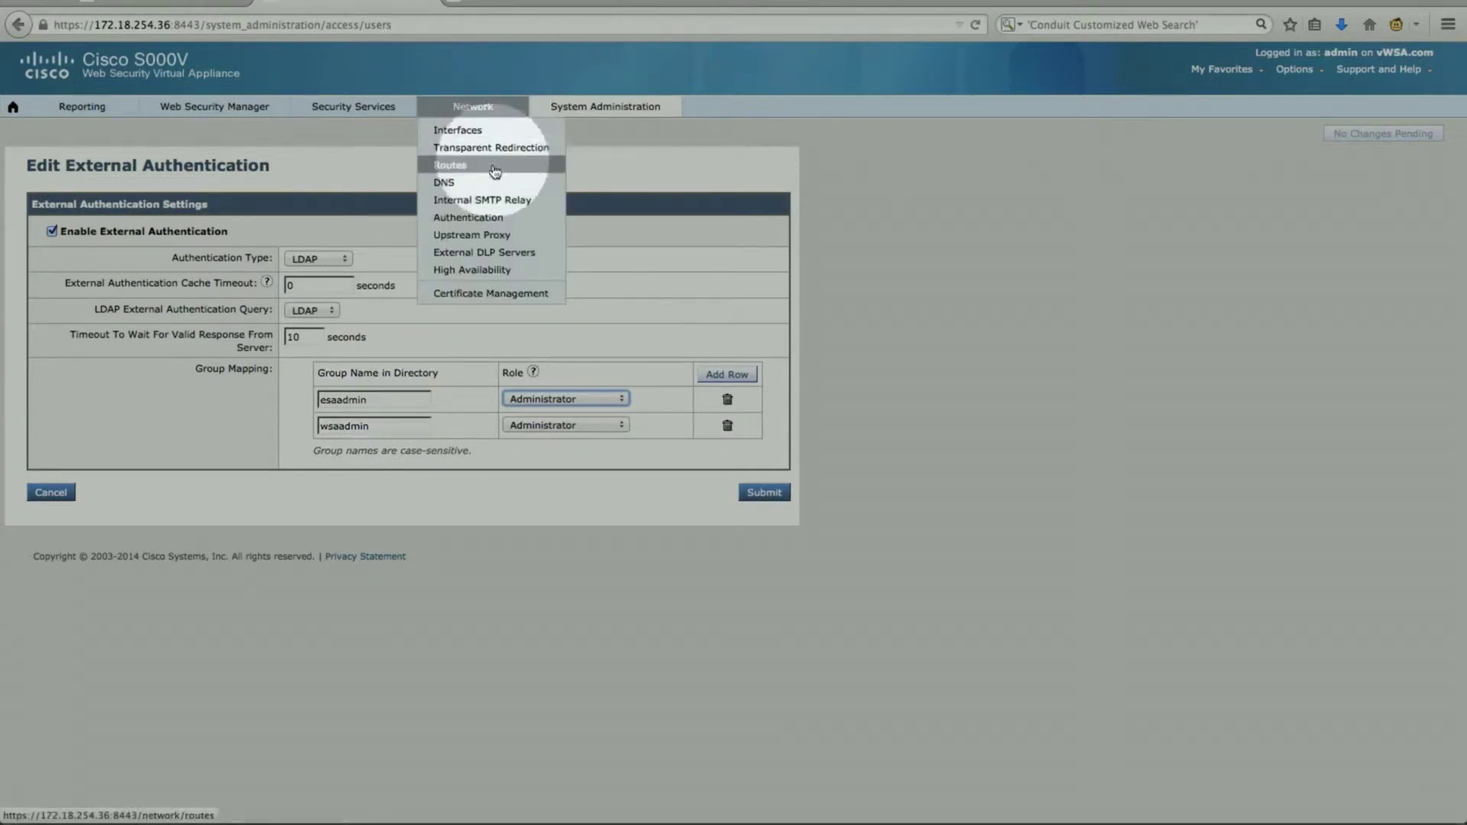
click(489, 218)
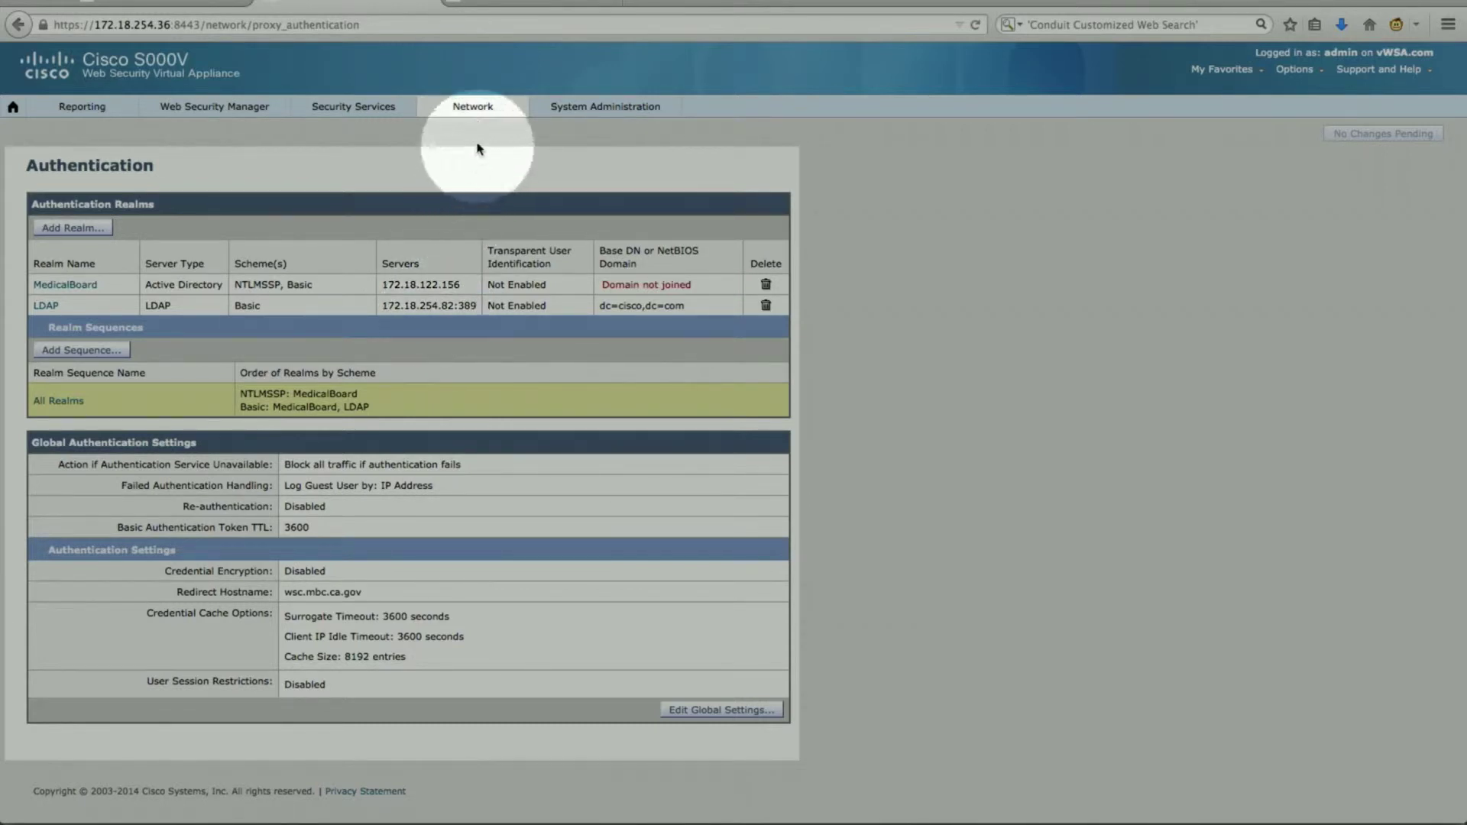
mouse_move(598, 114)
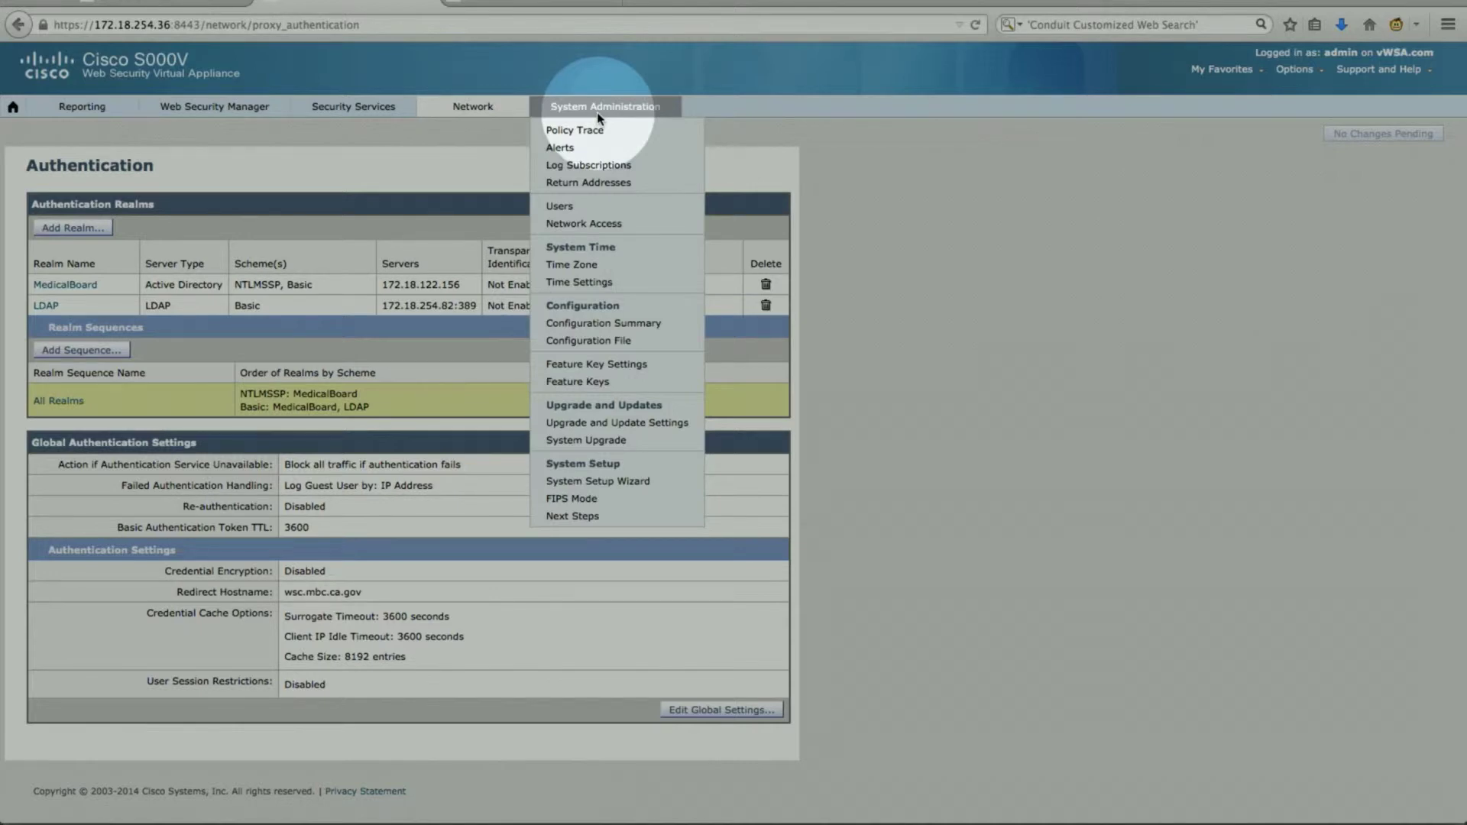
click(574, 206)
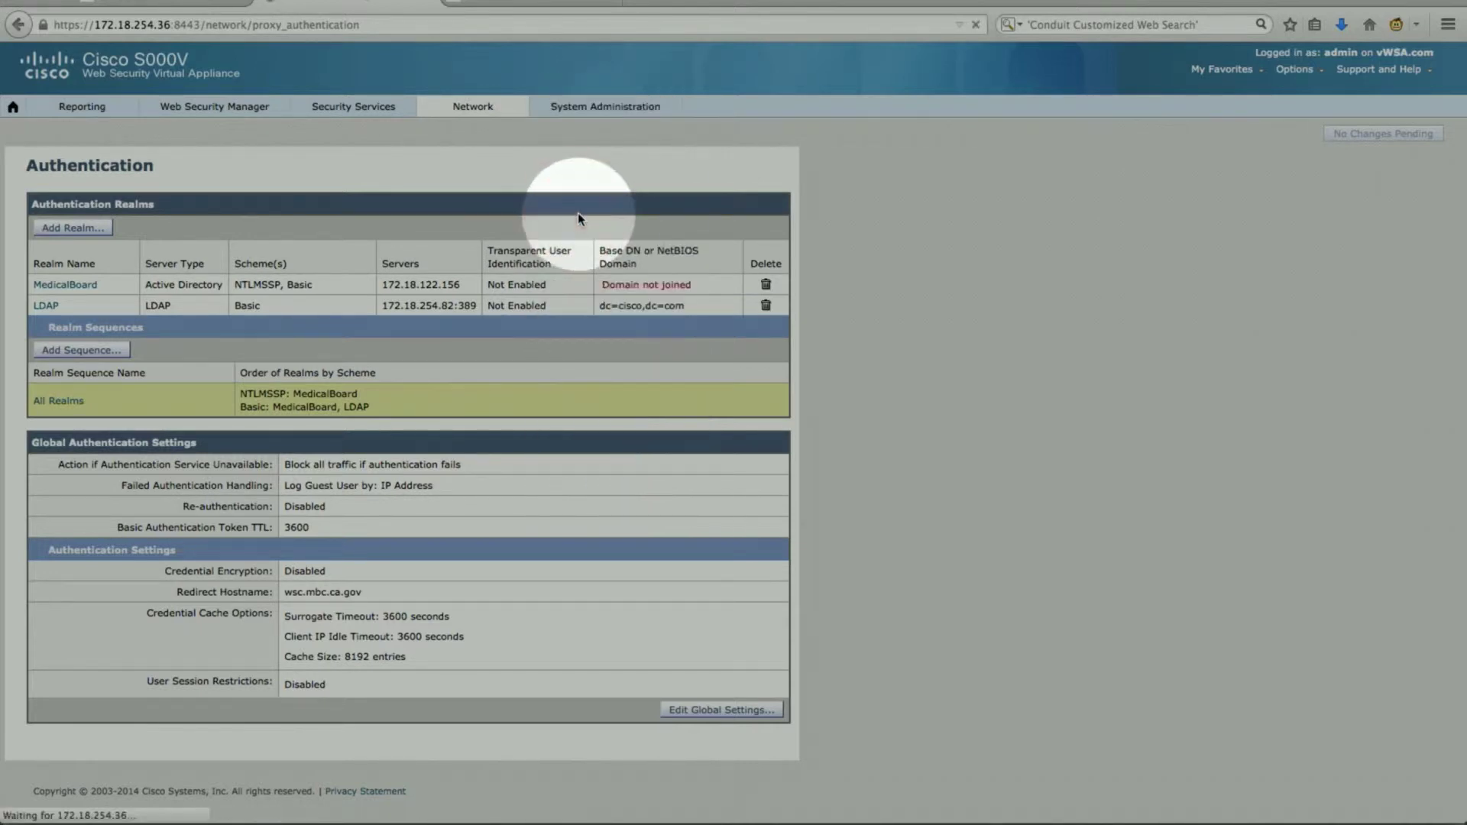
click(685, 456)
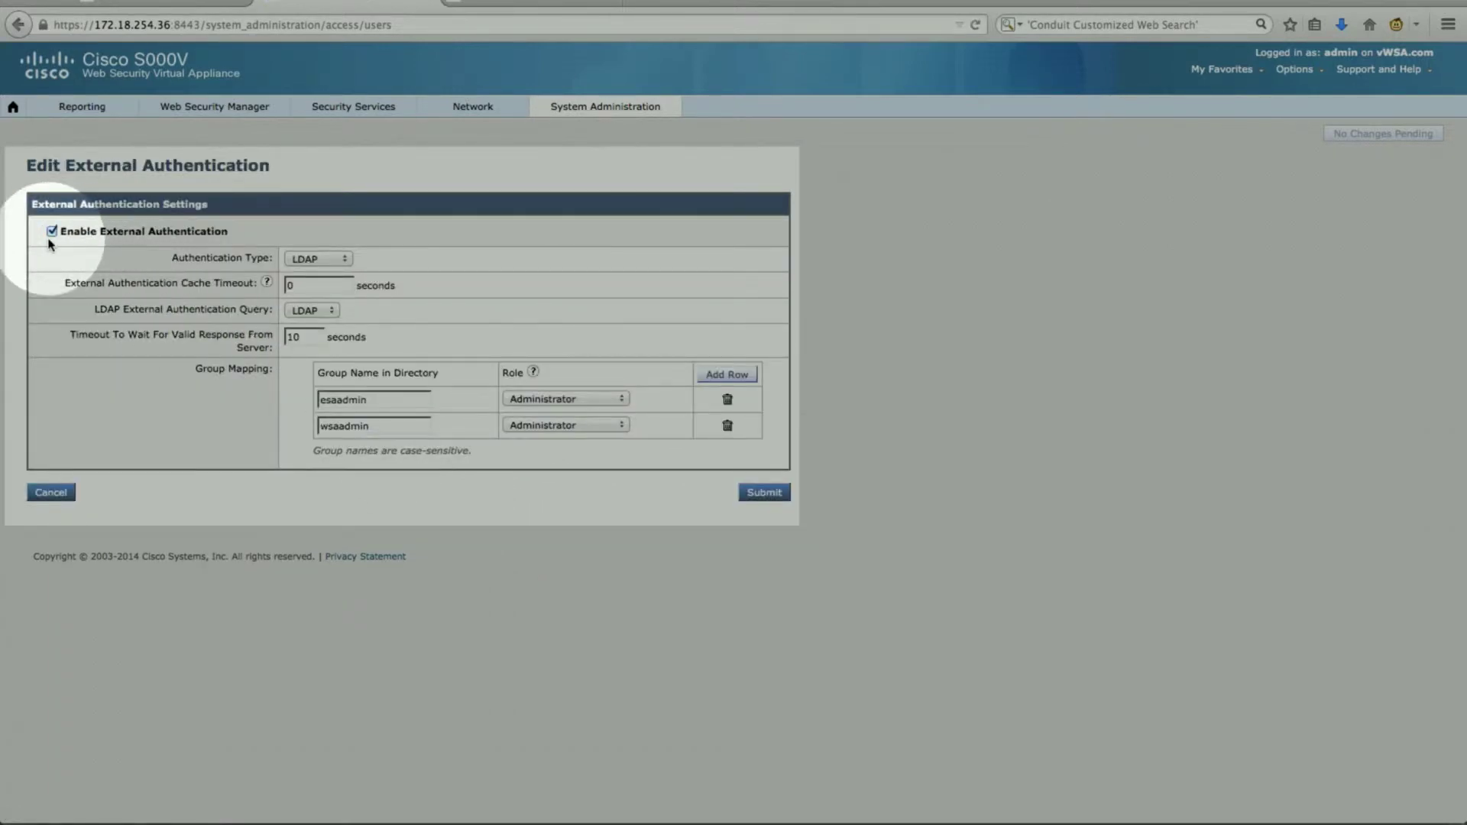
Keep LDAP as authentication type, add two empty group mapping rows, then discard the edits.
click(331, 261)
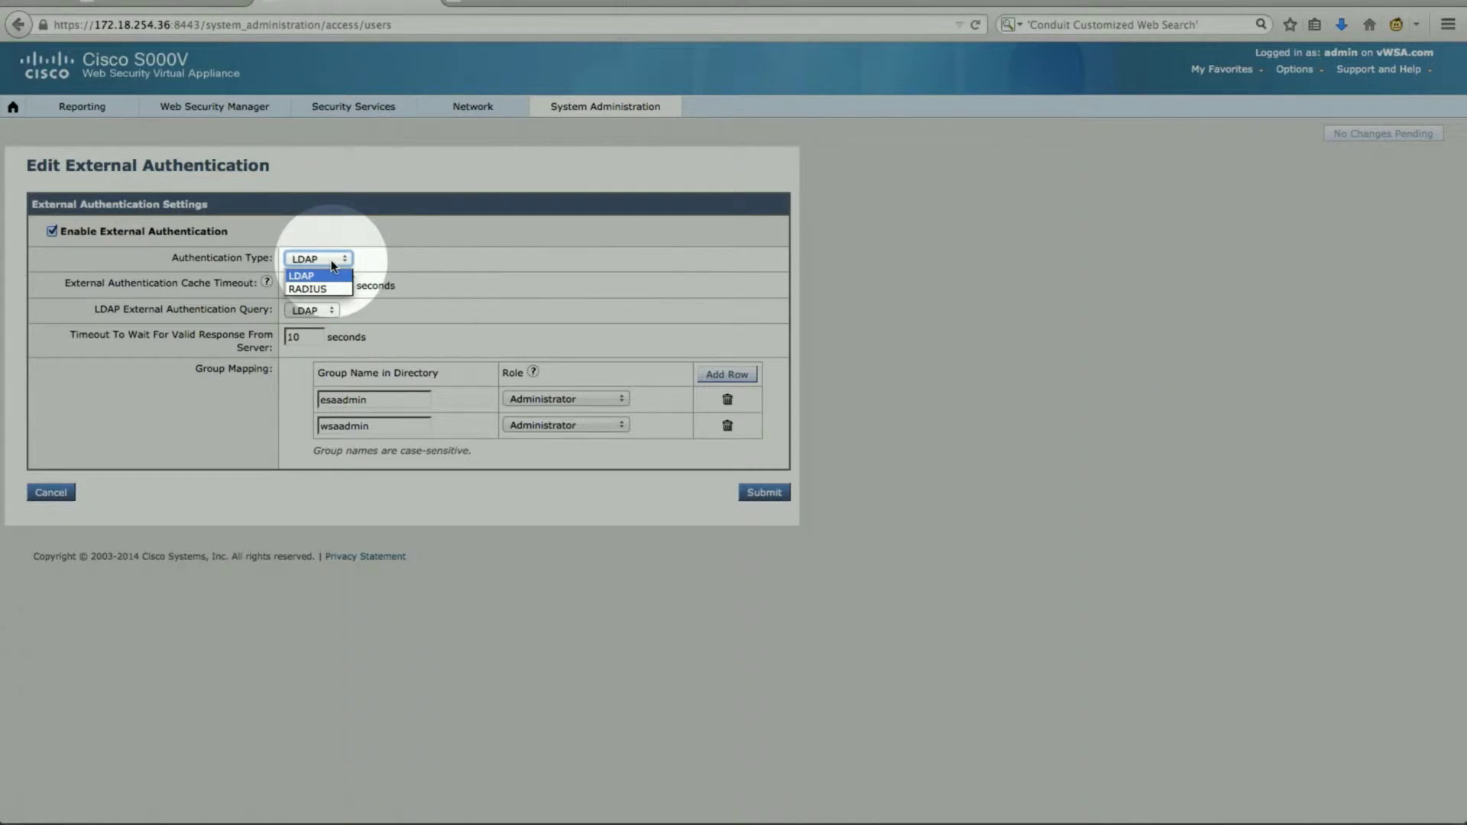
click(399, 260)
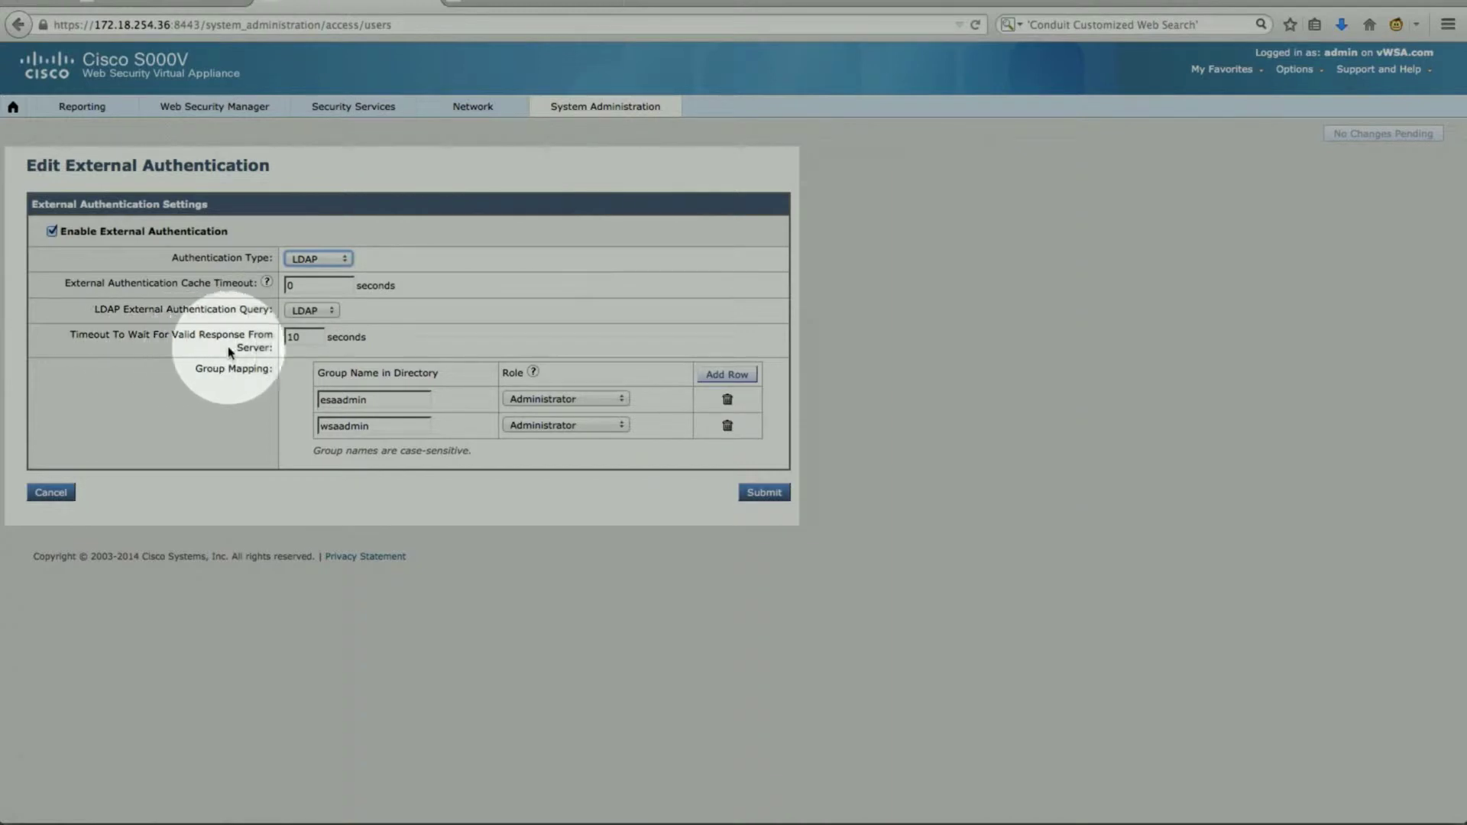
click(738, 378)
click(738, 377)
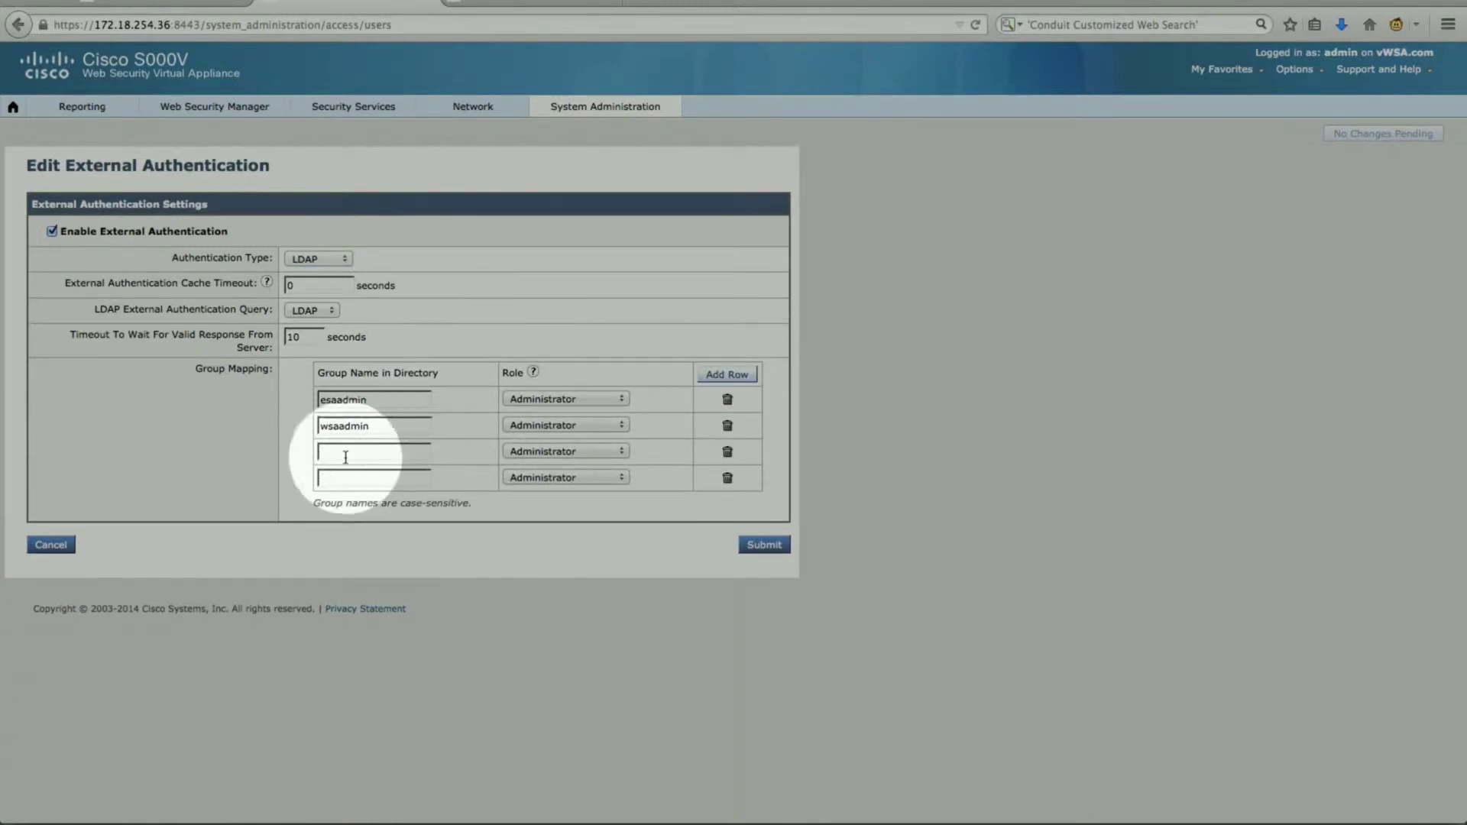
click(65, 550)
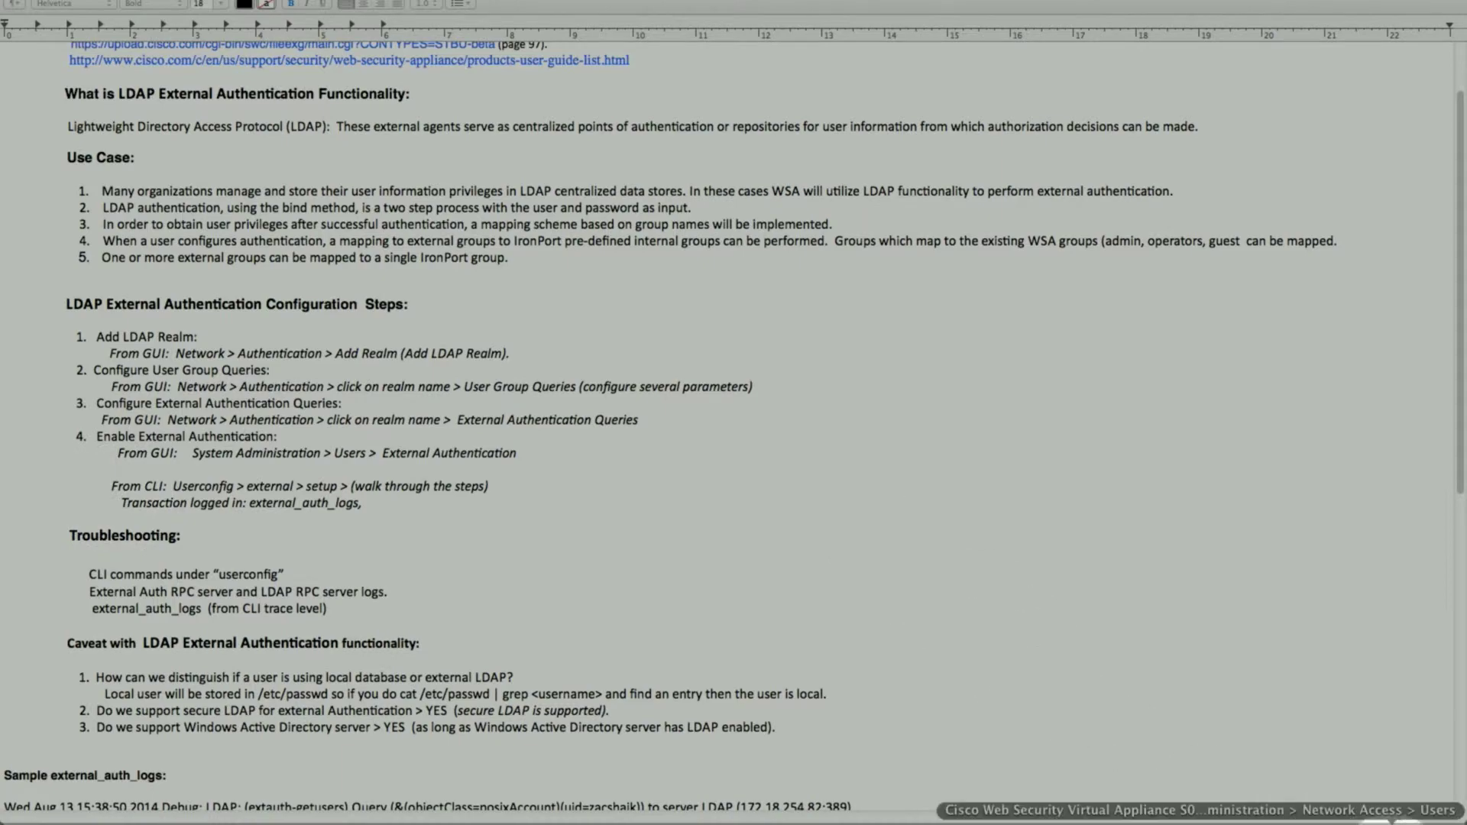
Review the LDAP lookup successes against 172.18.254.82 in external_auth_logs and add blank lines at its end.
click(1214, 818)
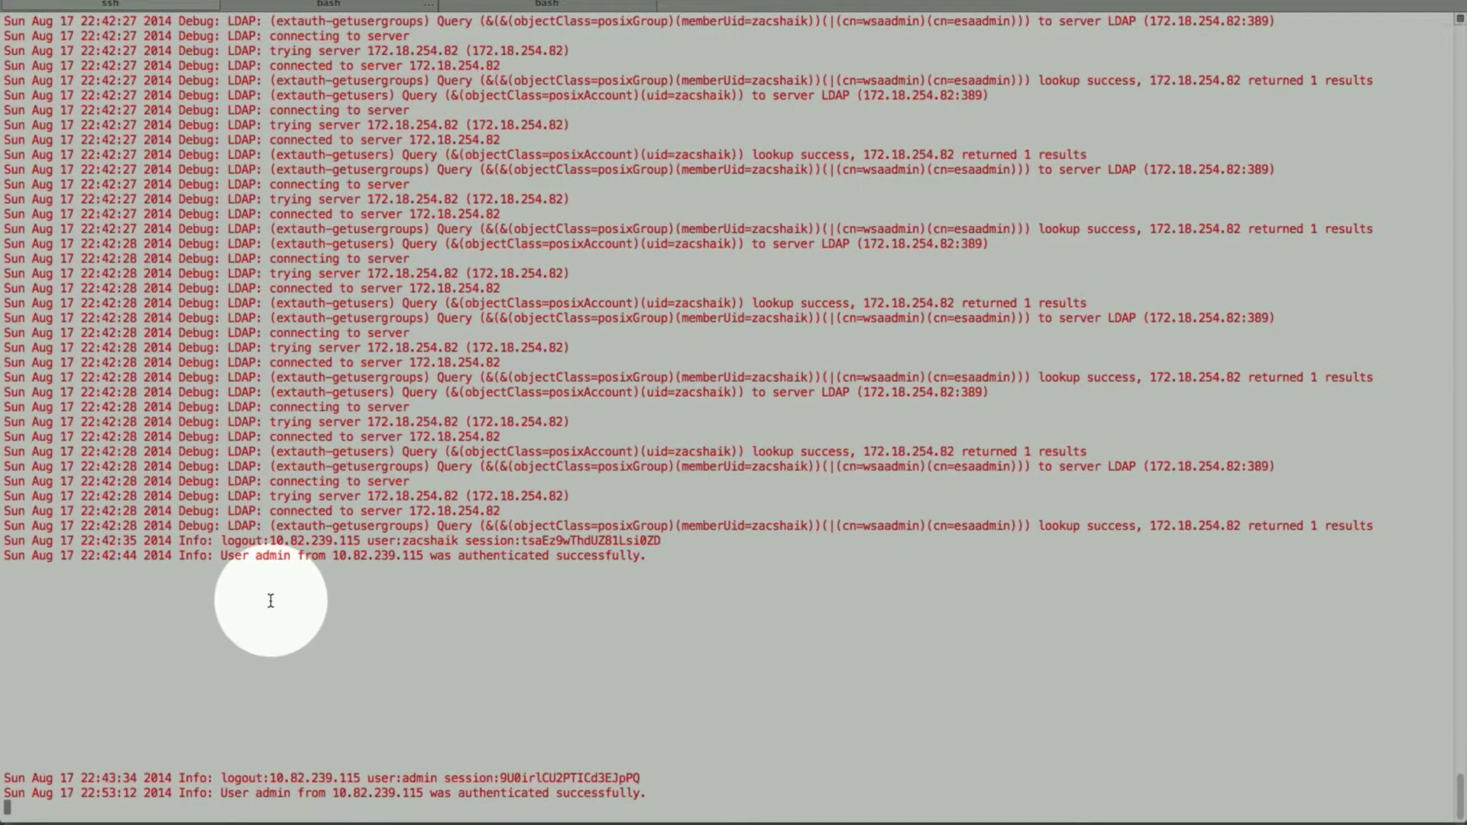
scroll(272, 601, up, 15)
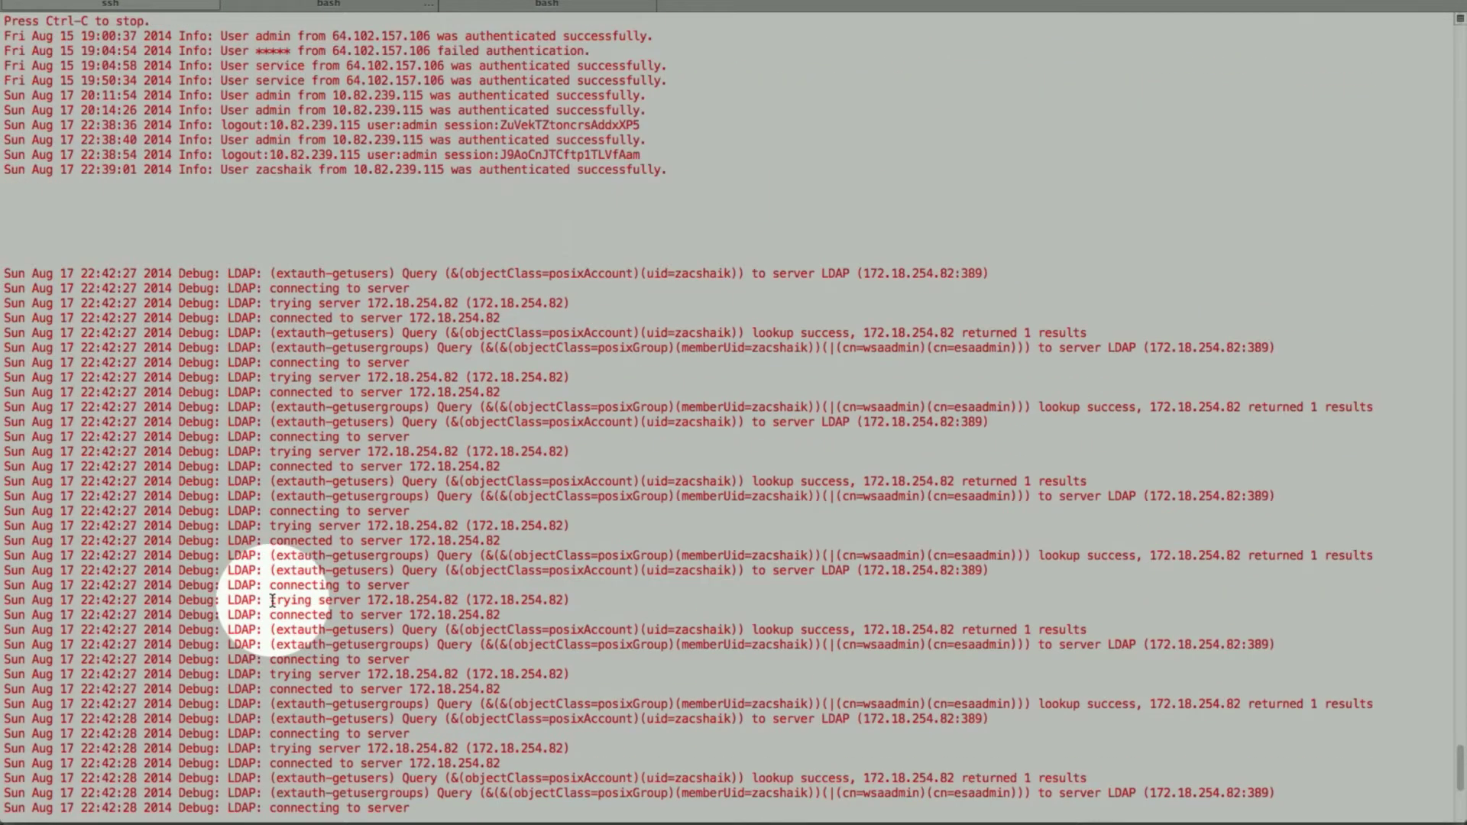
scroll(272, 601, up, 5)
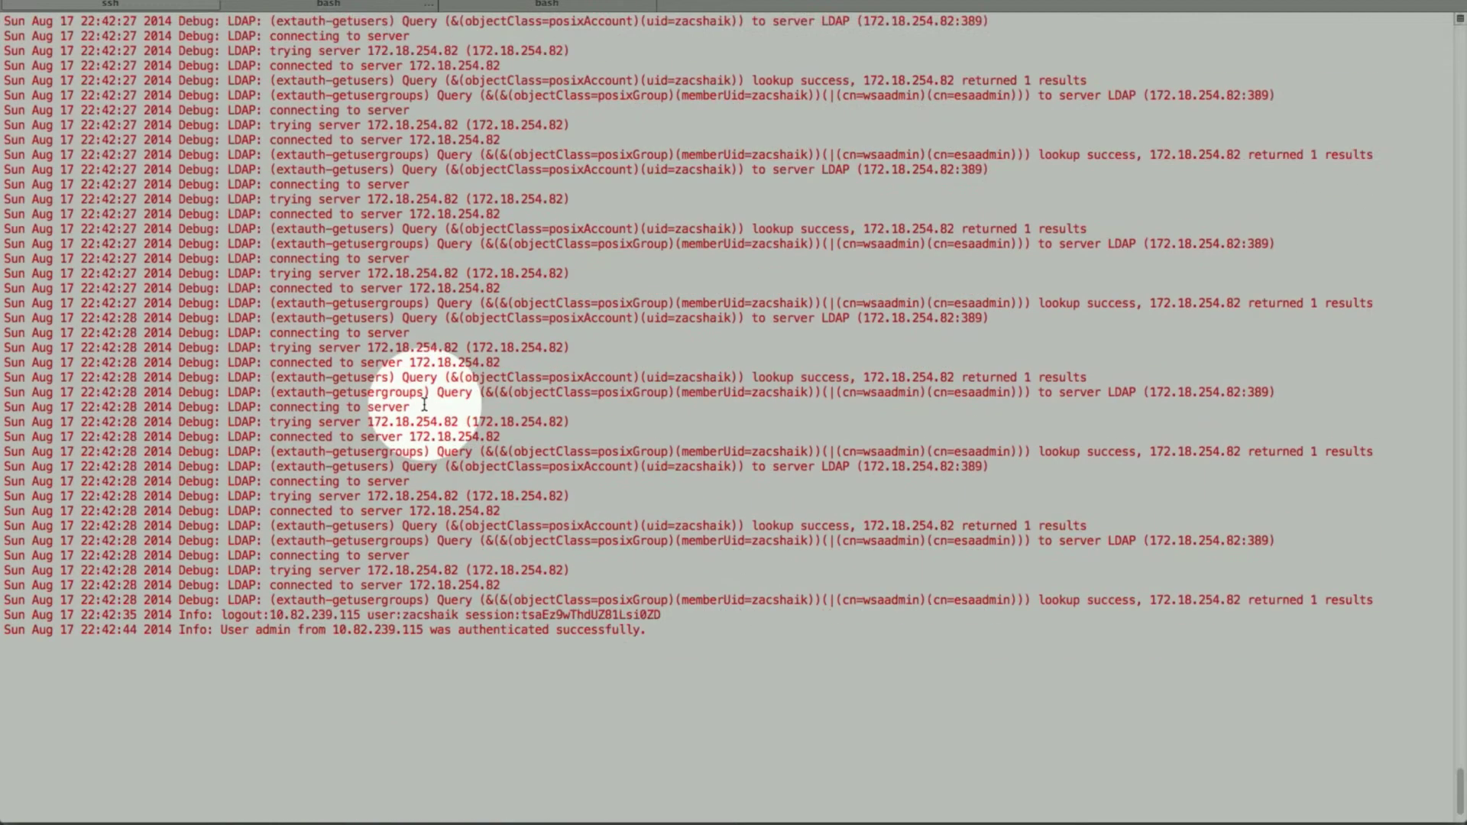
scroll(424, 404, up, 5)
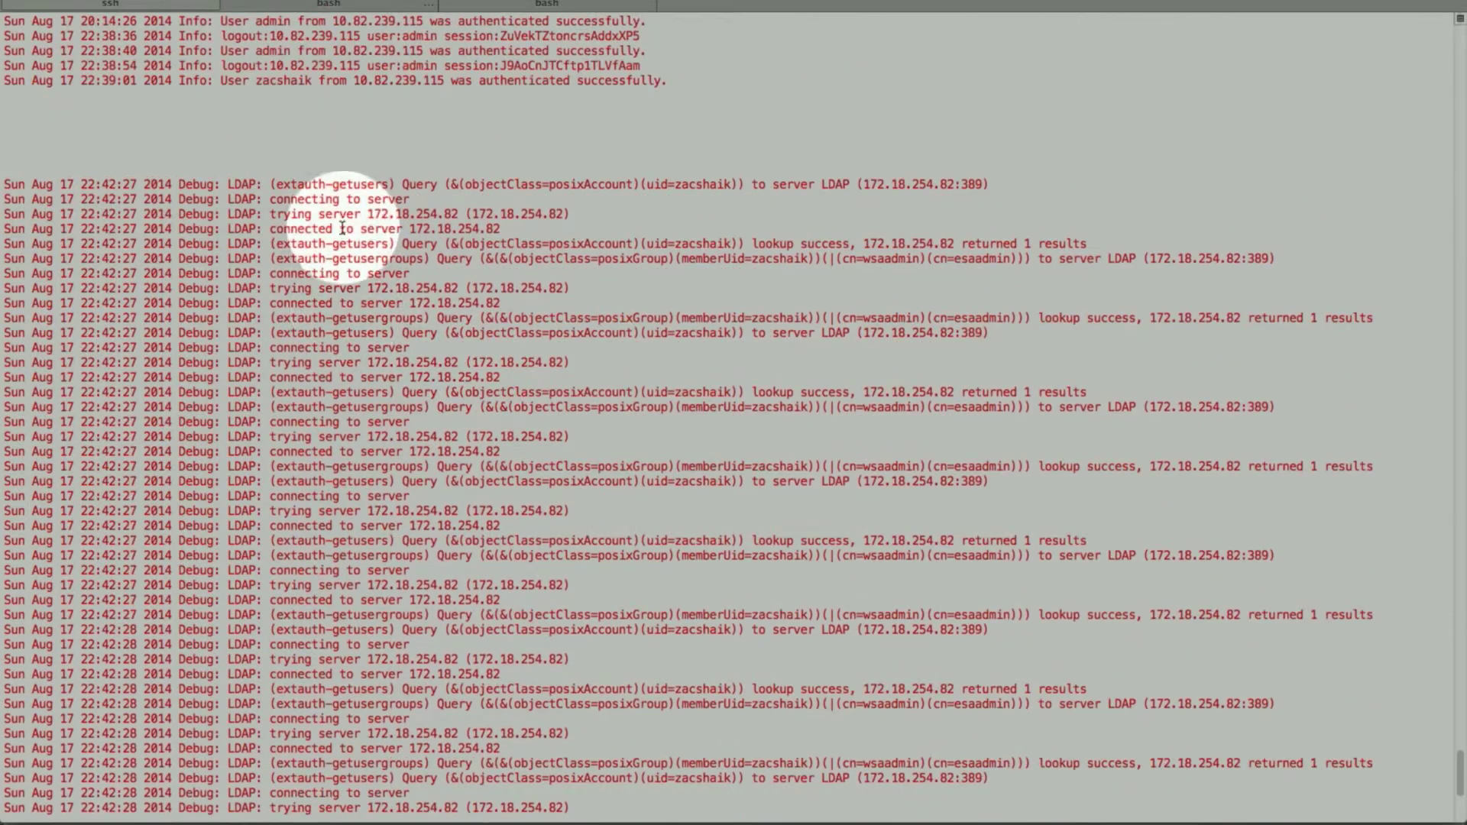
scroll(394, 474, down, 6)
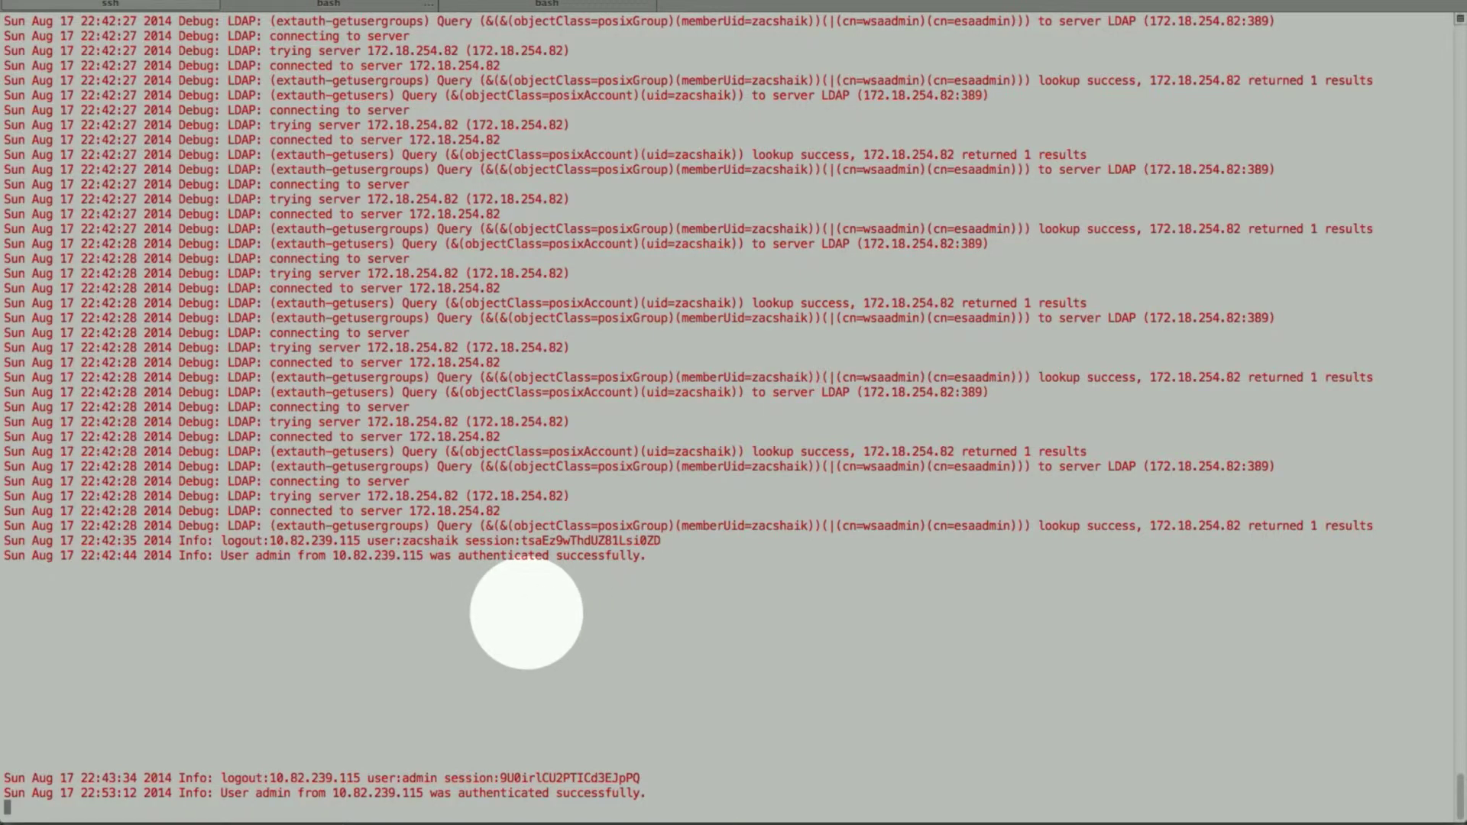
key(Return)
key(Return)
key(Return)
key(Return)
key(Return)
key(Return)
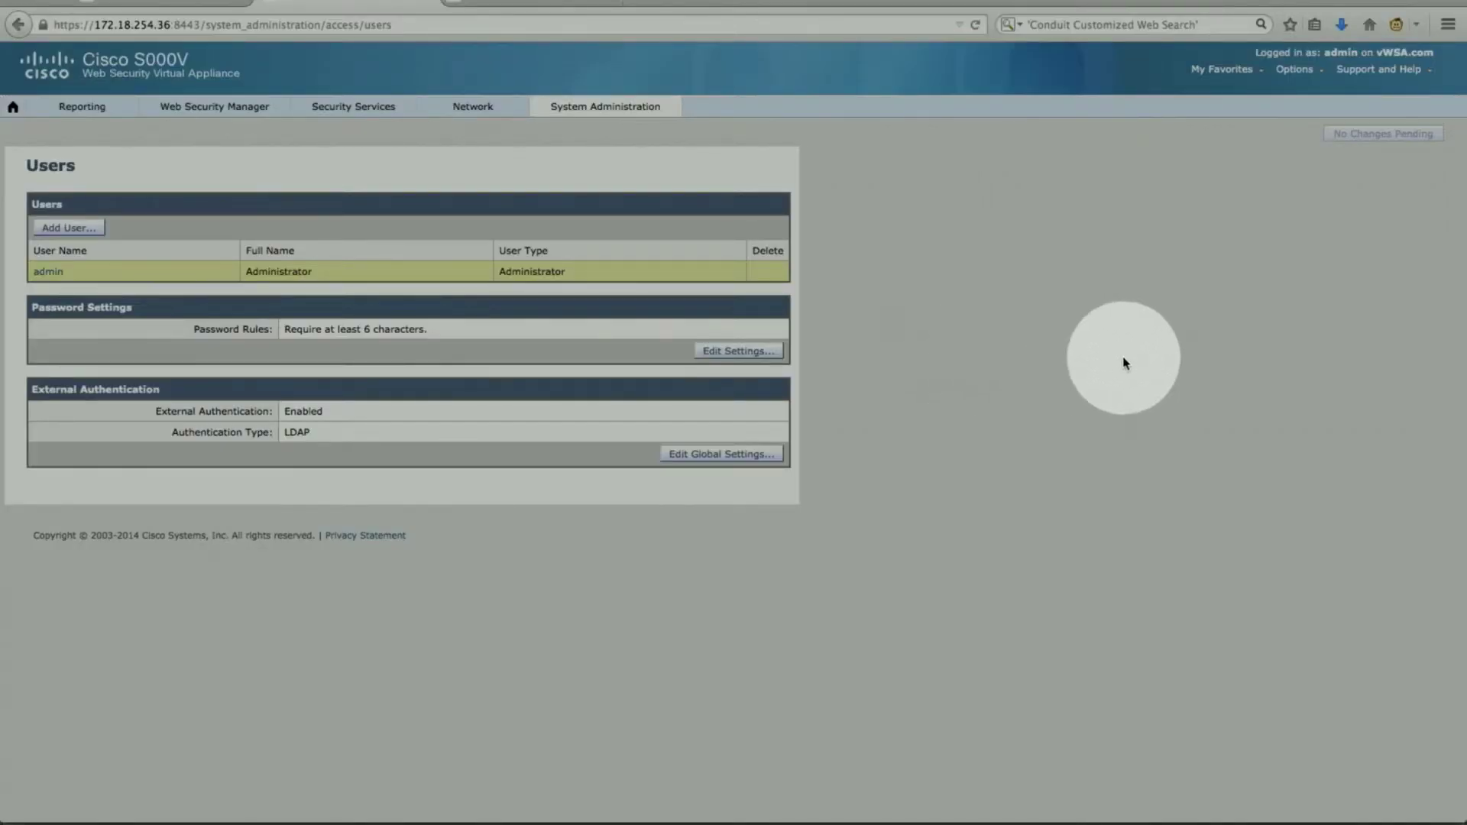
Sign out of the WSA, log back in as admin, and bring back My Reports showing 73 transactions.
click(533, 2)
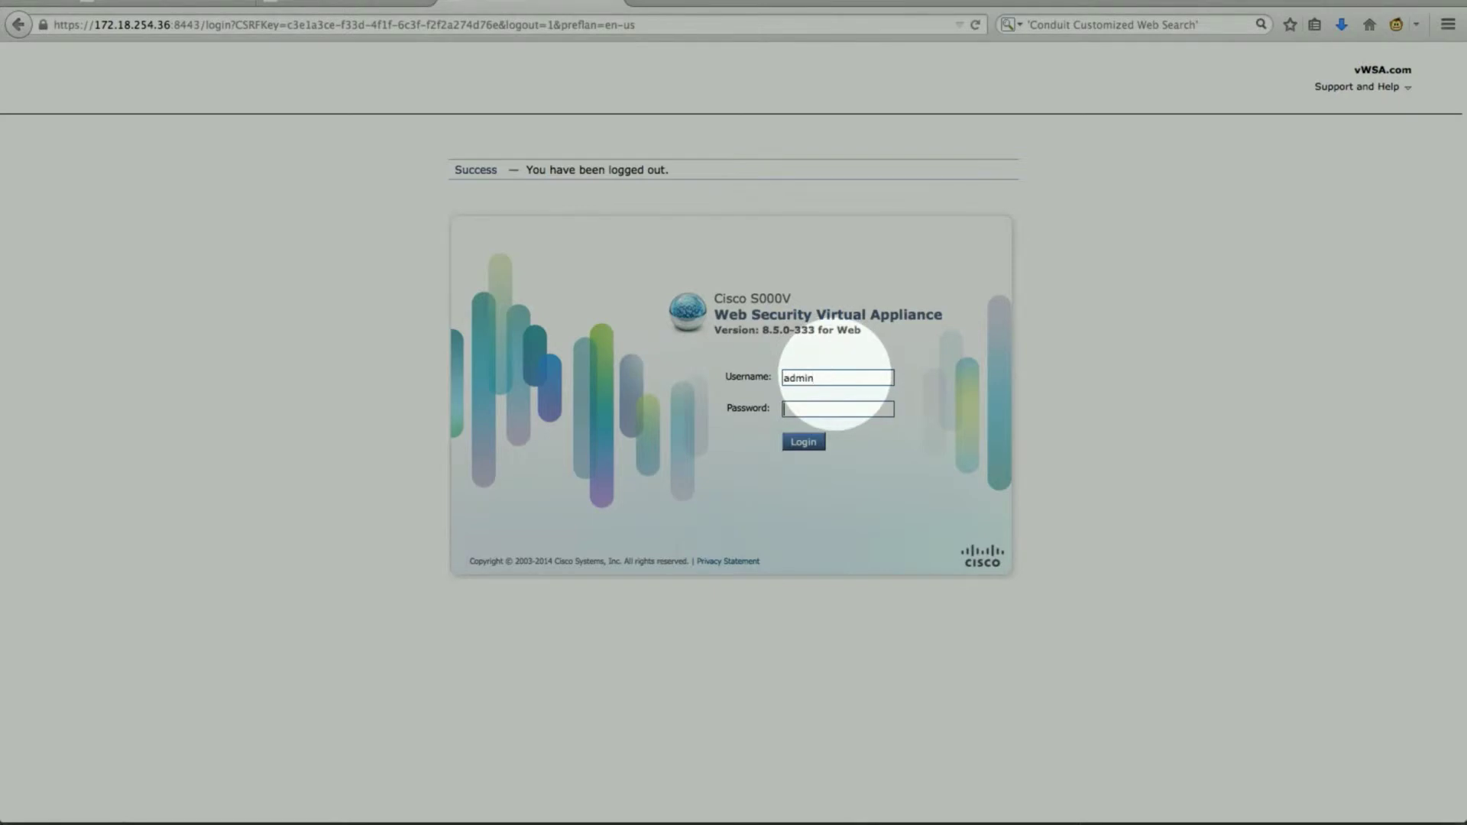
key(Return)
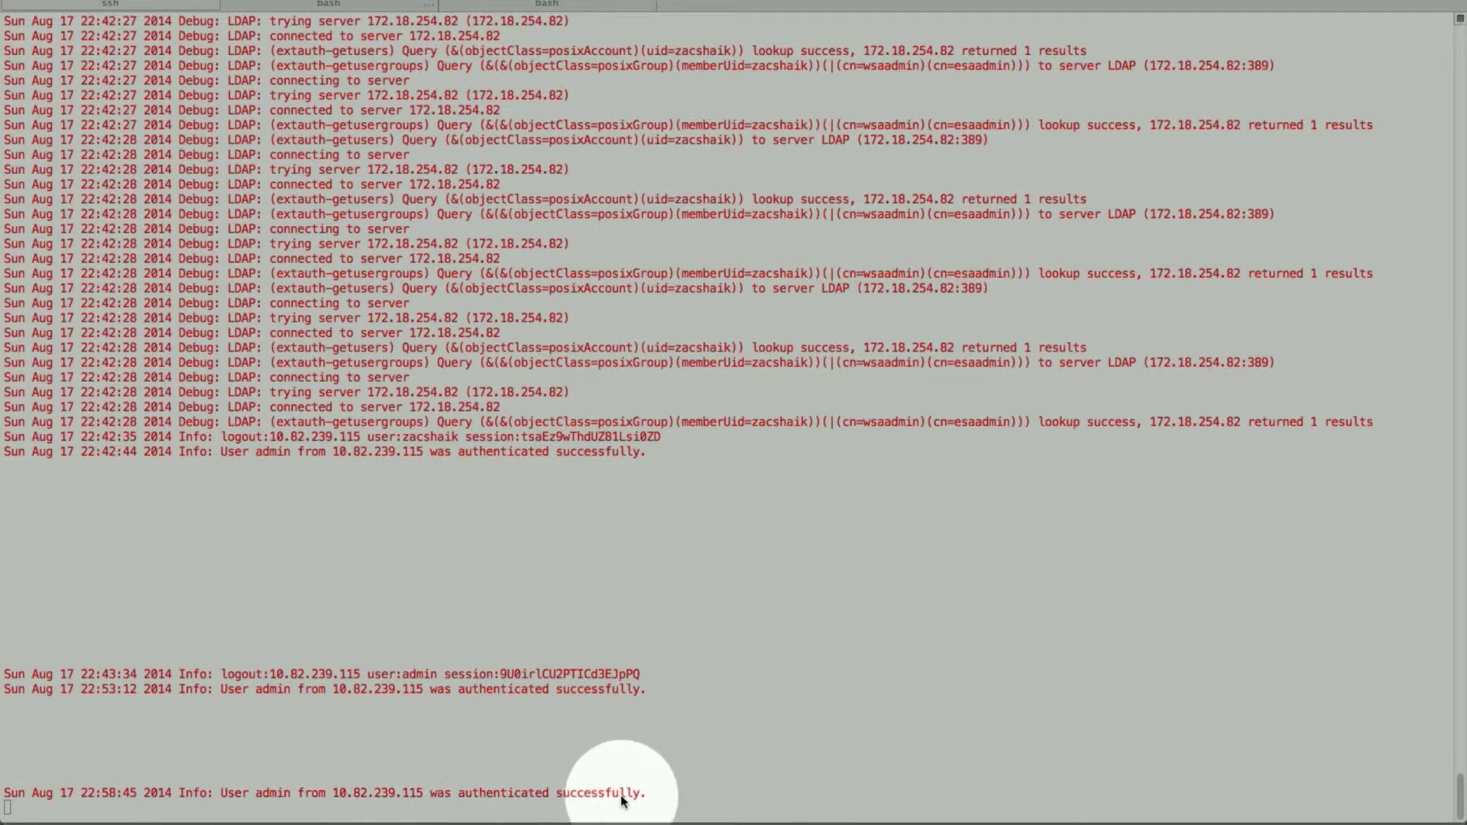
click(1391, 808)
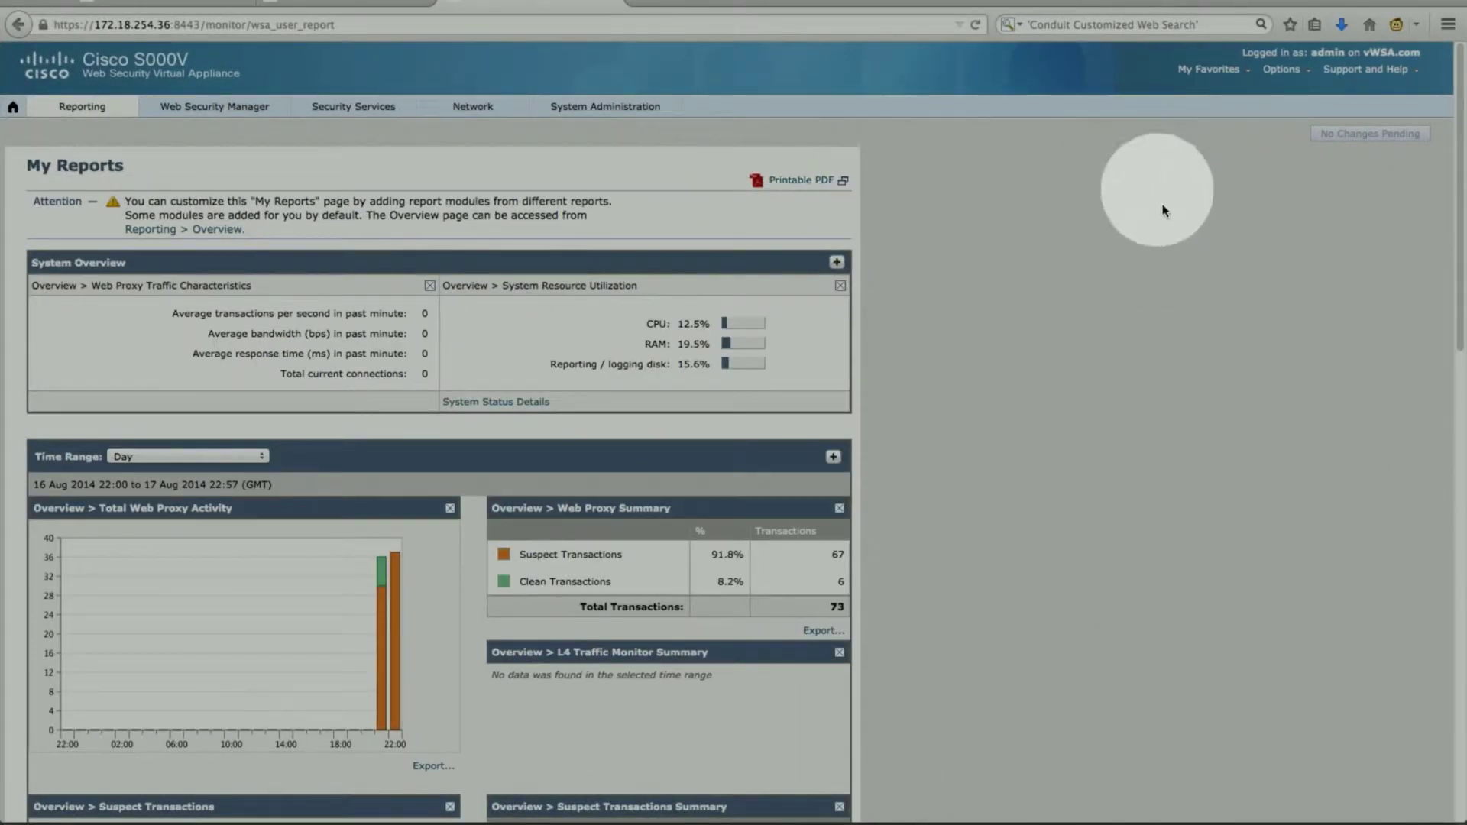
Log out of the admin session from the Options menu and log in with the LDAP user's credentials.
click(1282, 68)
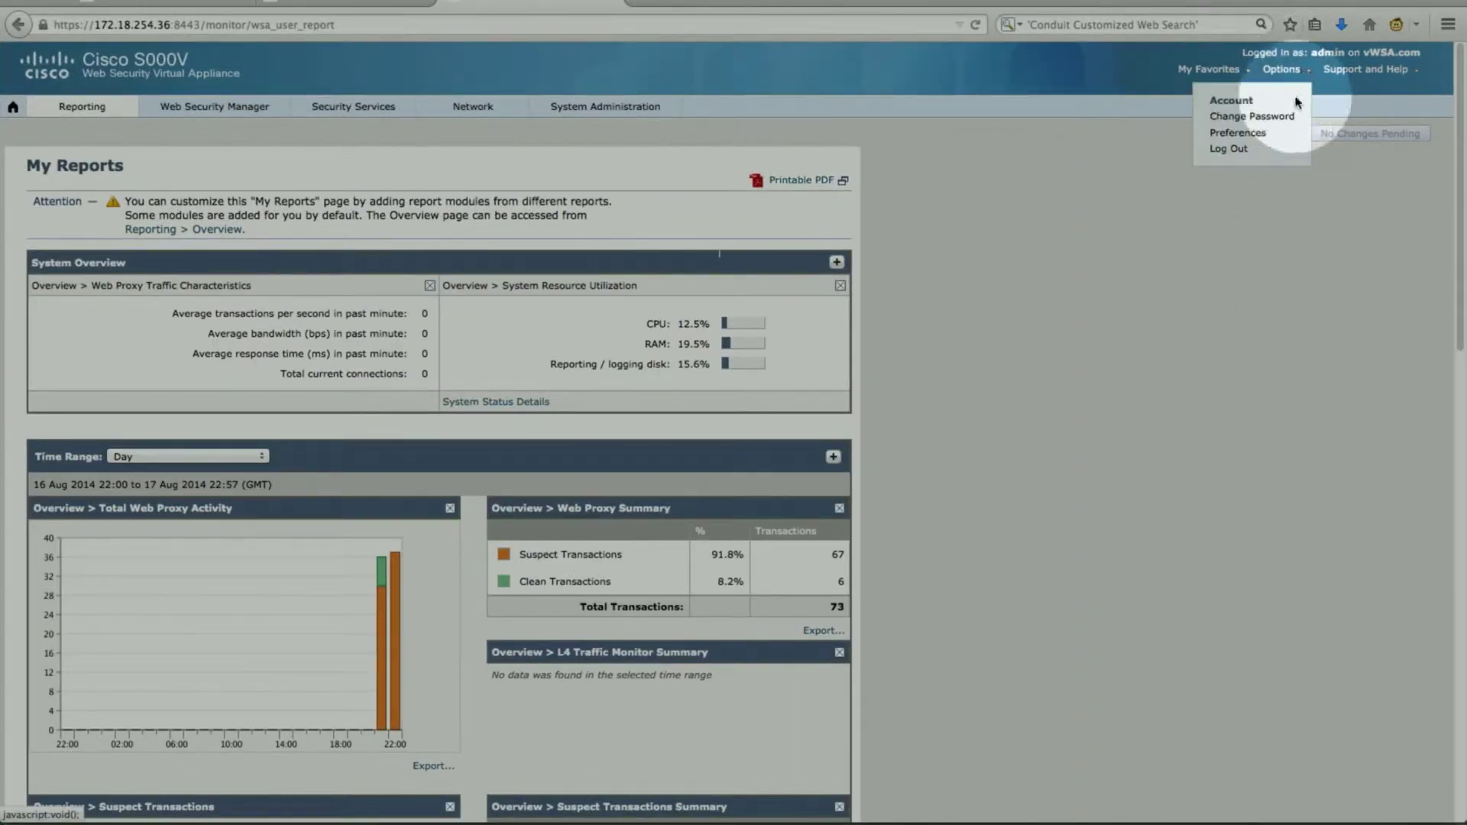
click(1249, 149)
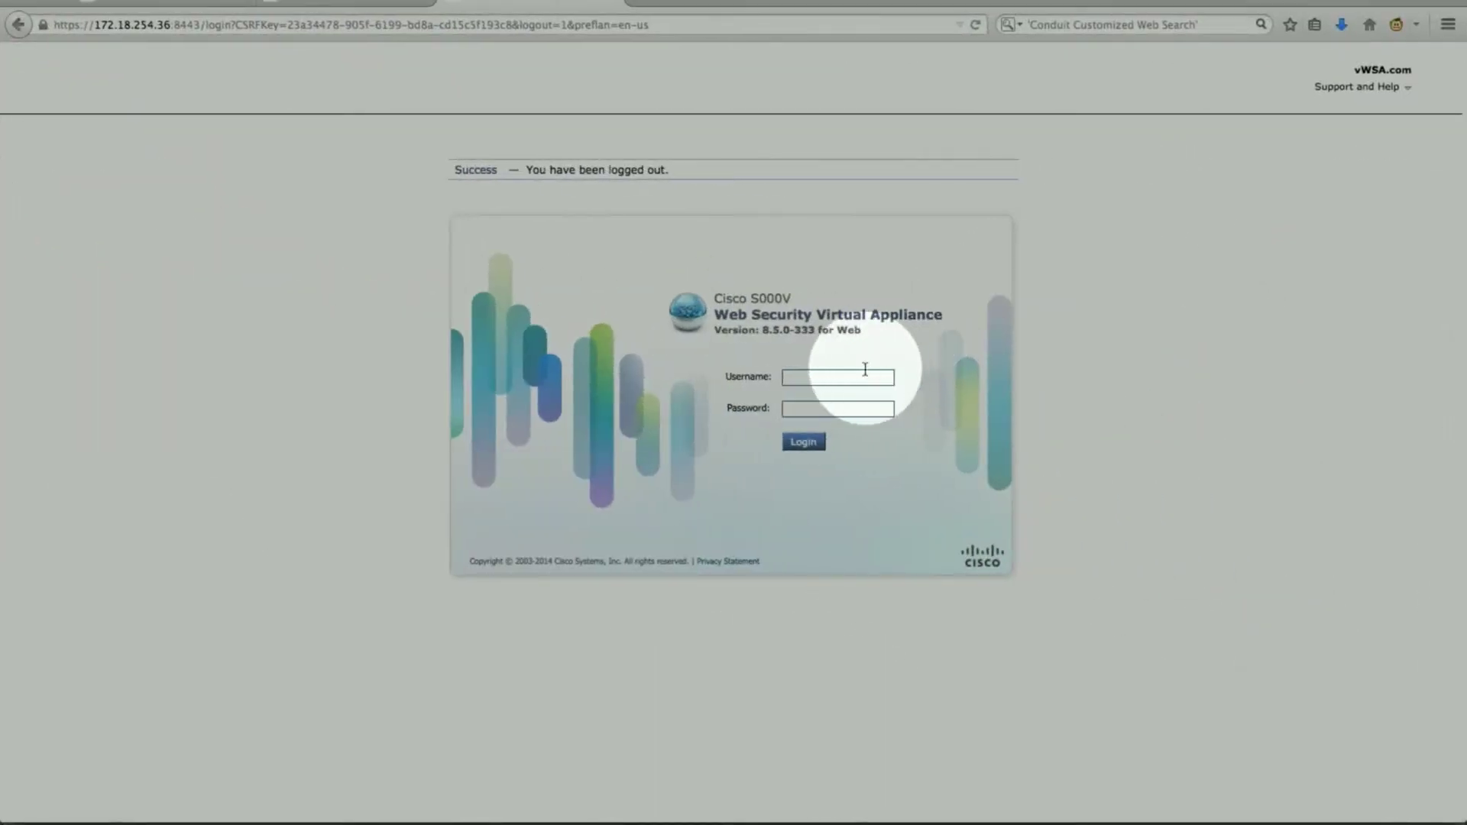
click(834, 374)
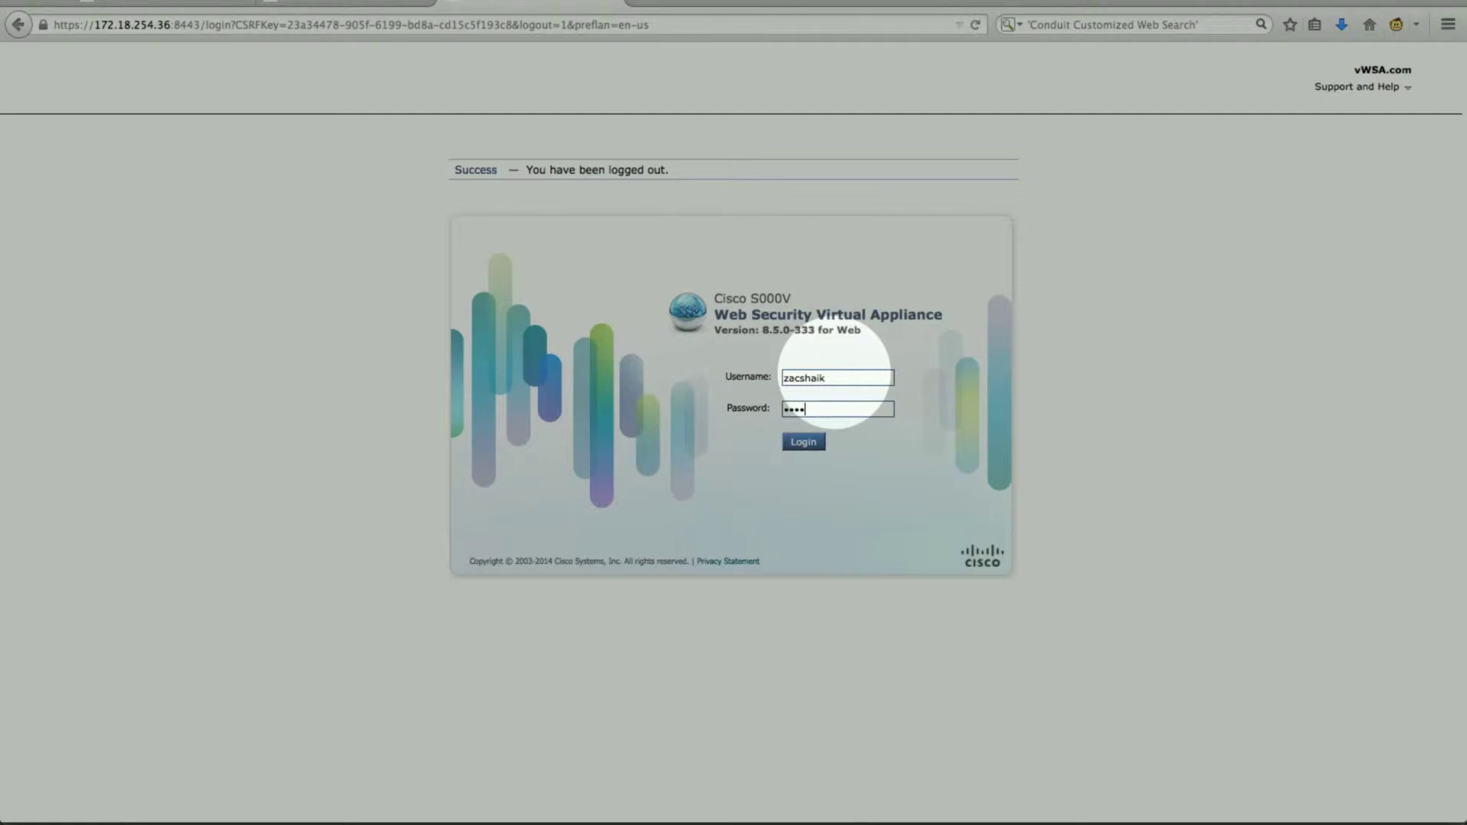
key(Return)
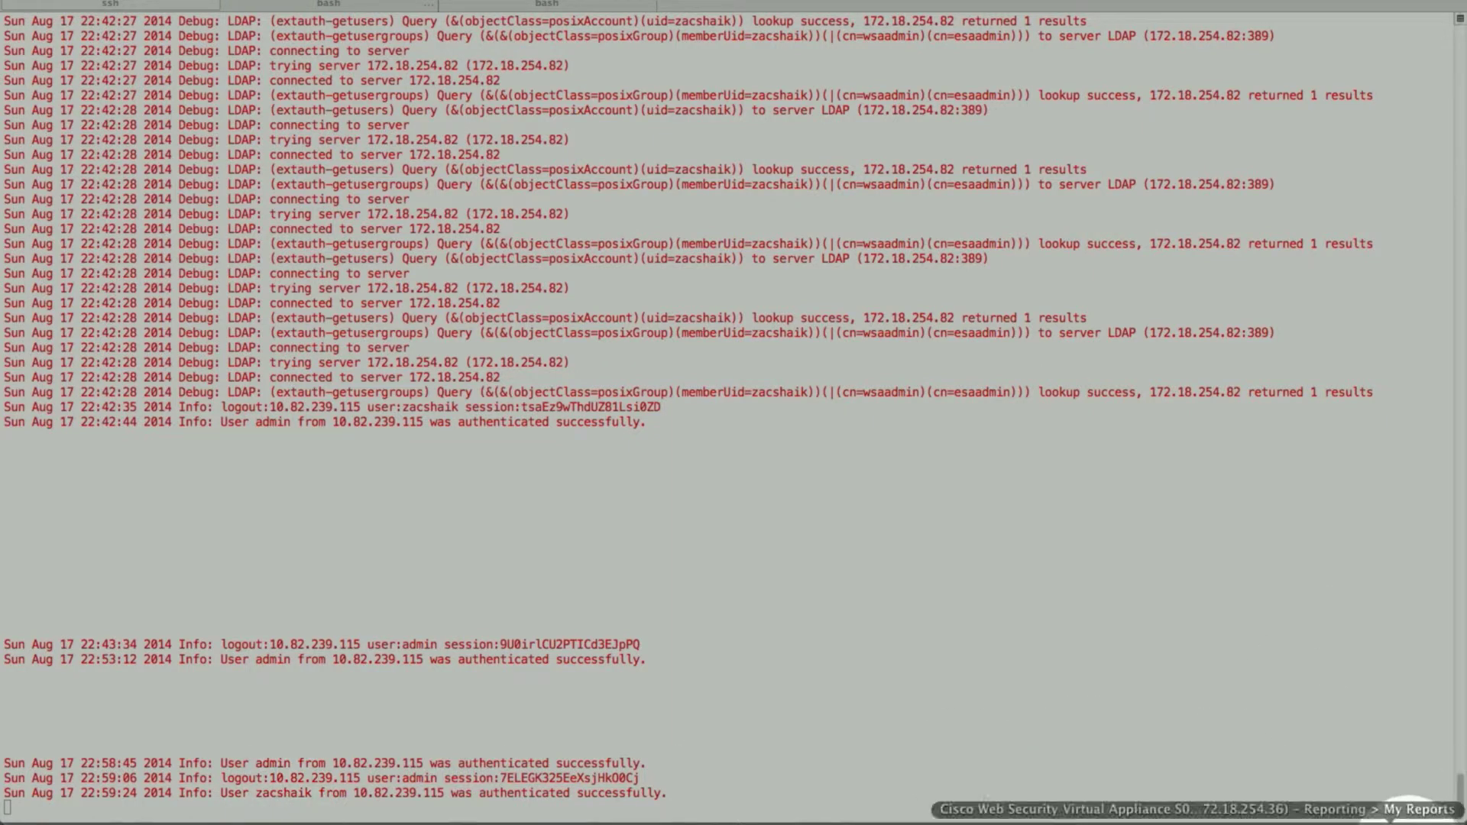
Open System Administration > Users as the LDAP user, check the log, then return to the browser.
click(1371, 812)
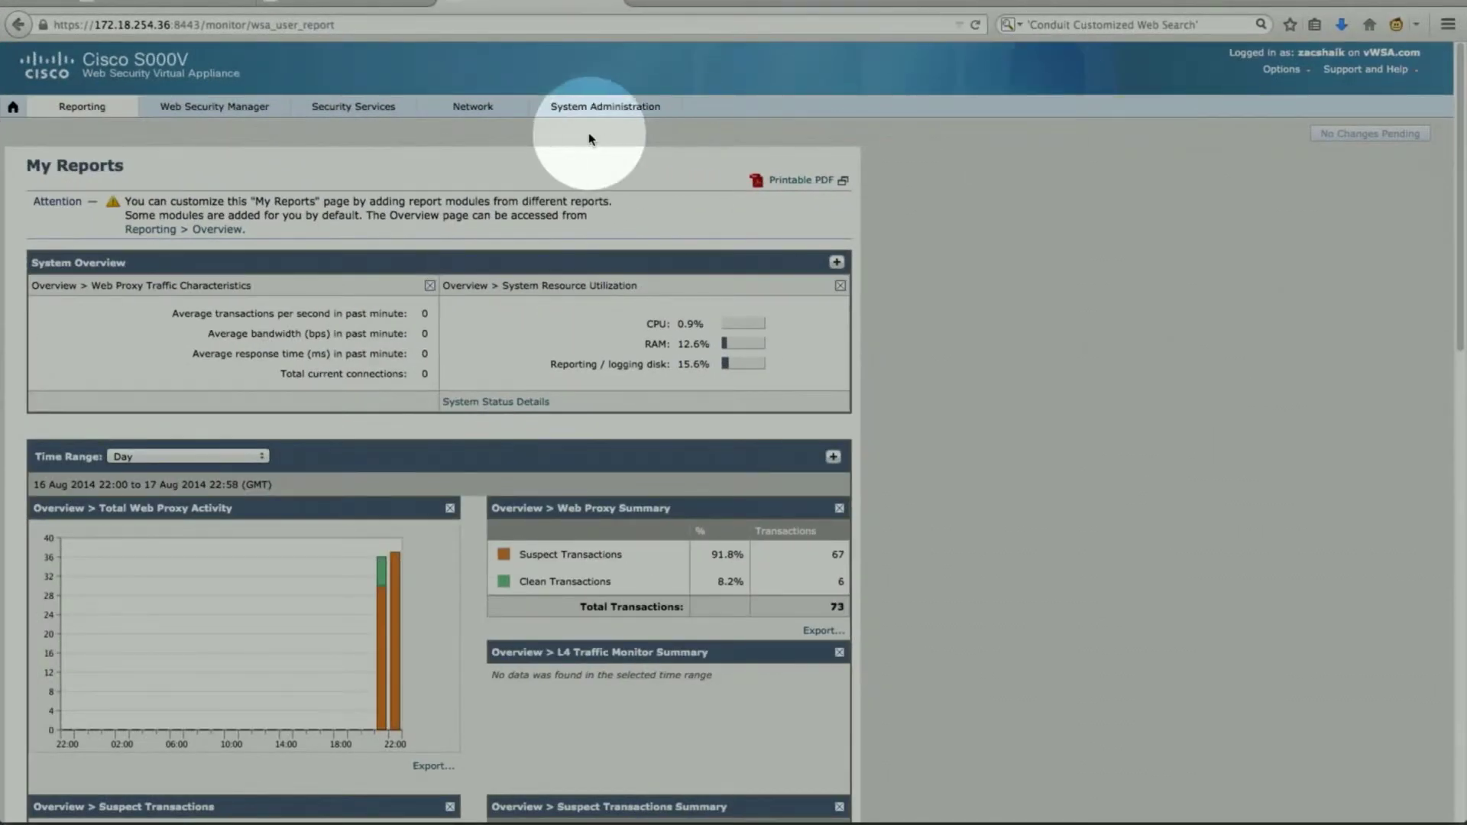
click(571, 111)
click(581, 205)
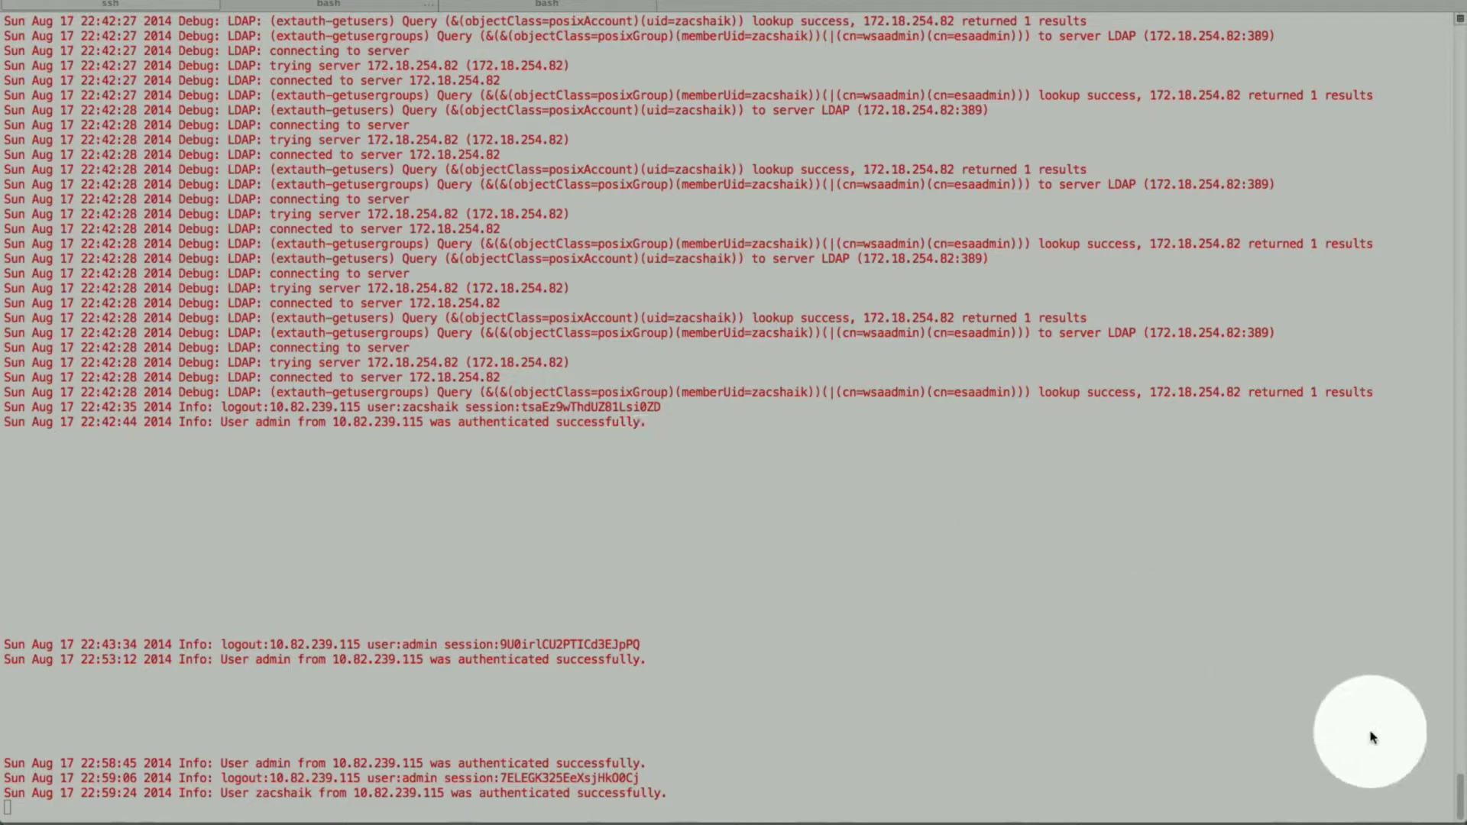
click(1362, 802)
click(620, 111)
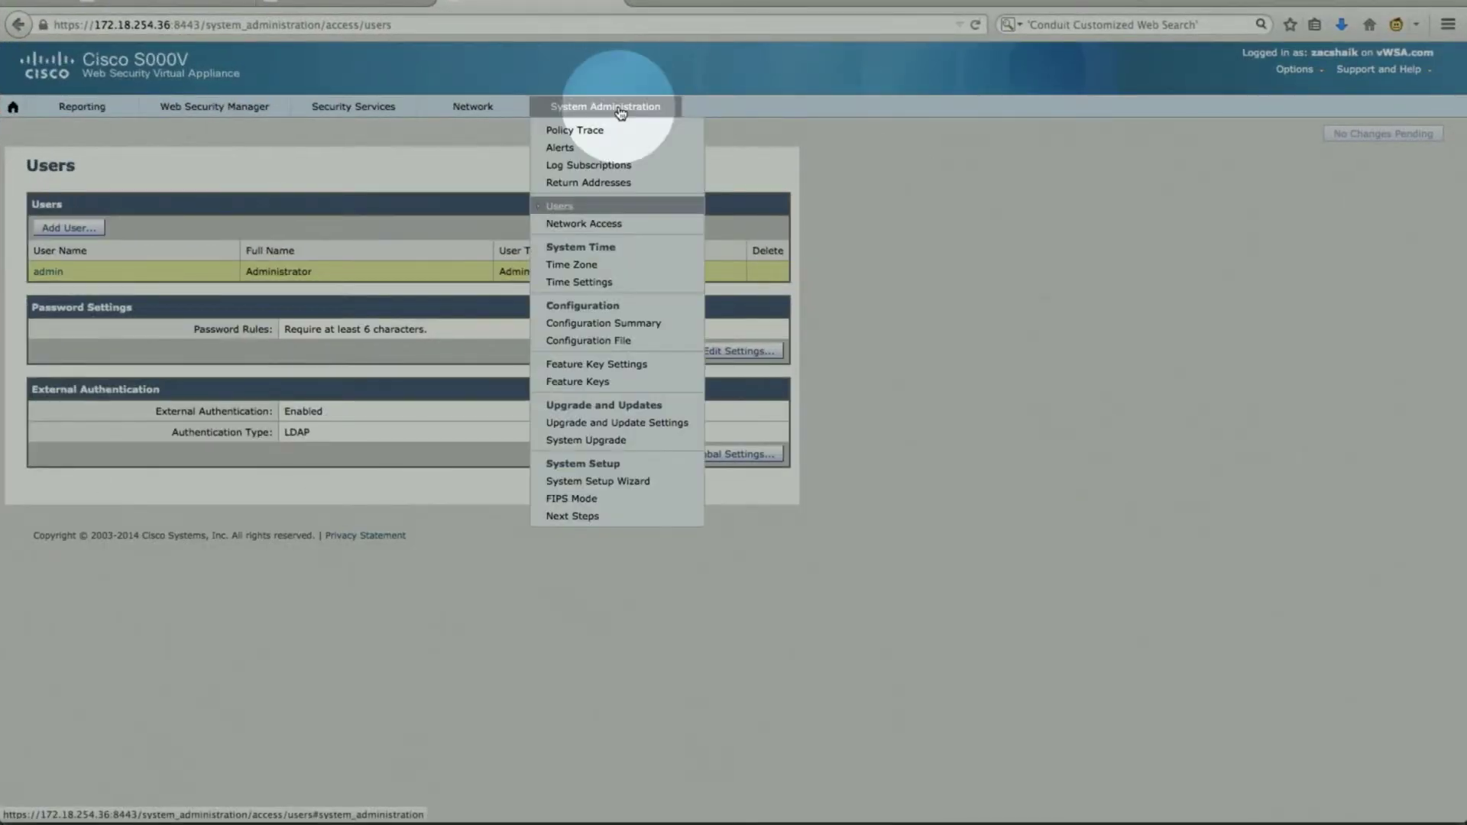
Change the external_auth_logs log subscription to Trace level and submit it.
click(626, 166)
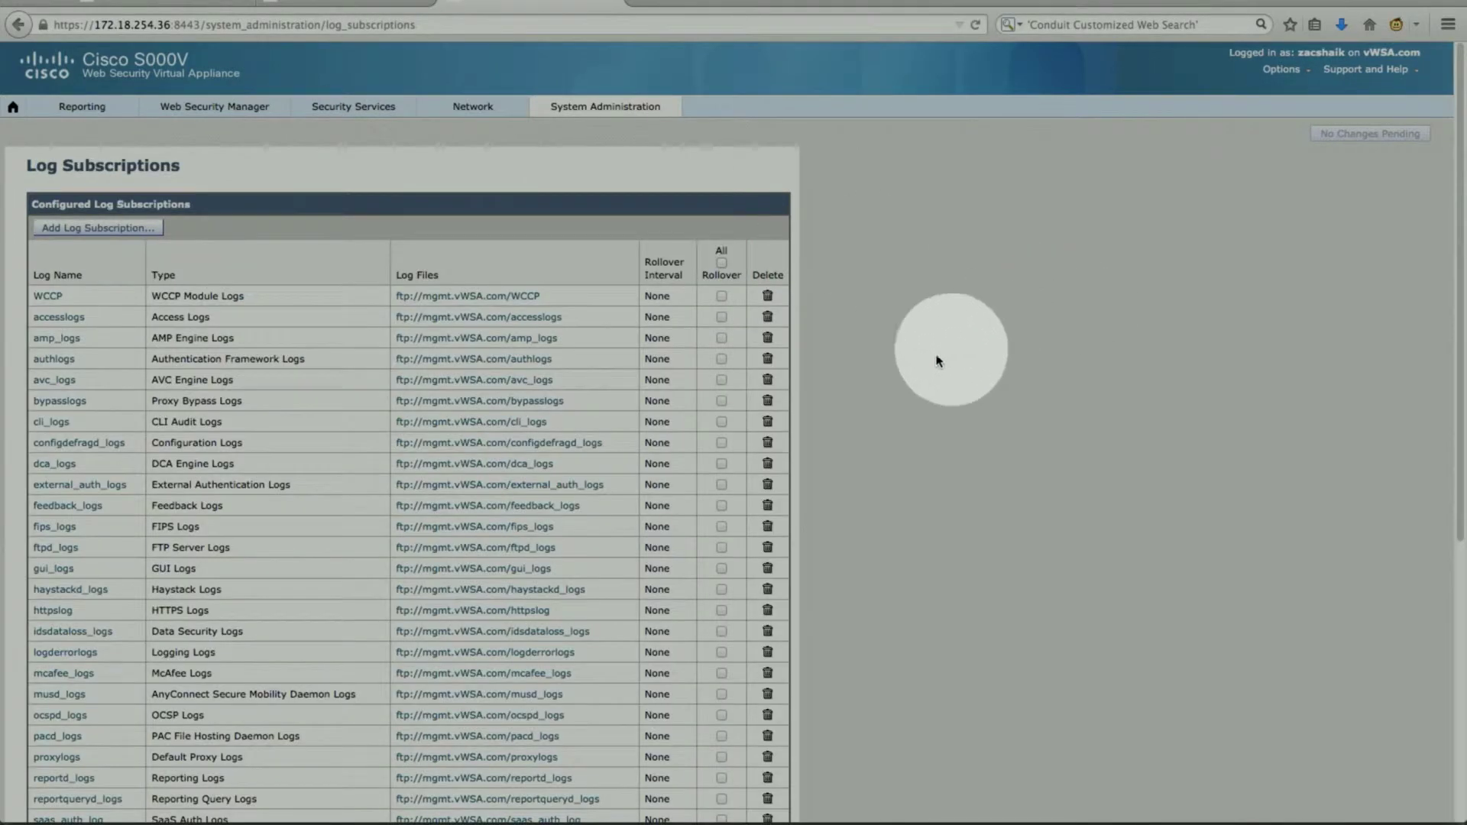
click(85, 453)
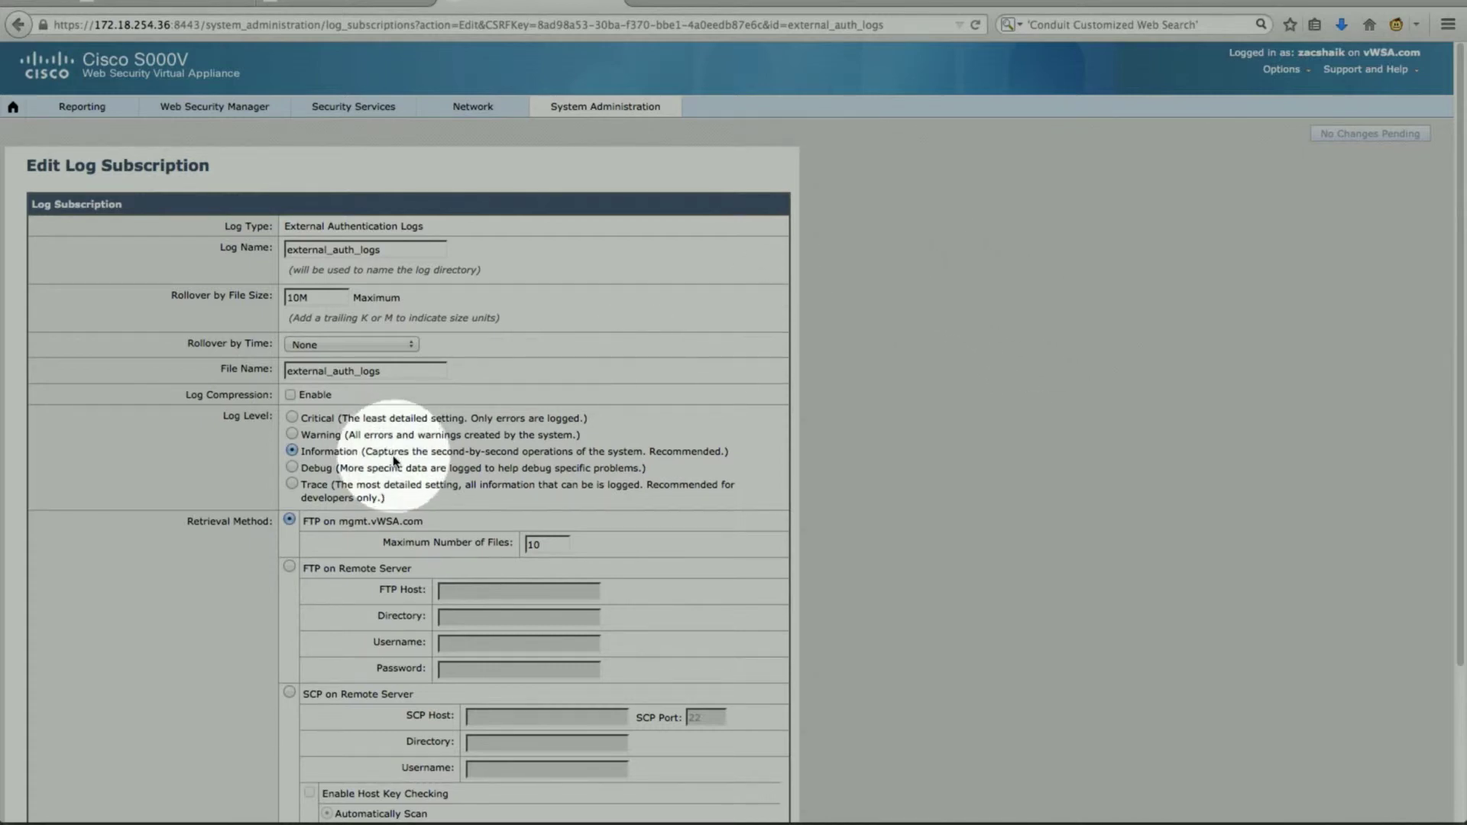
click(293, 487)
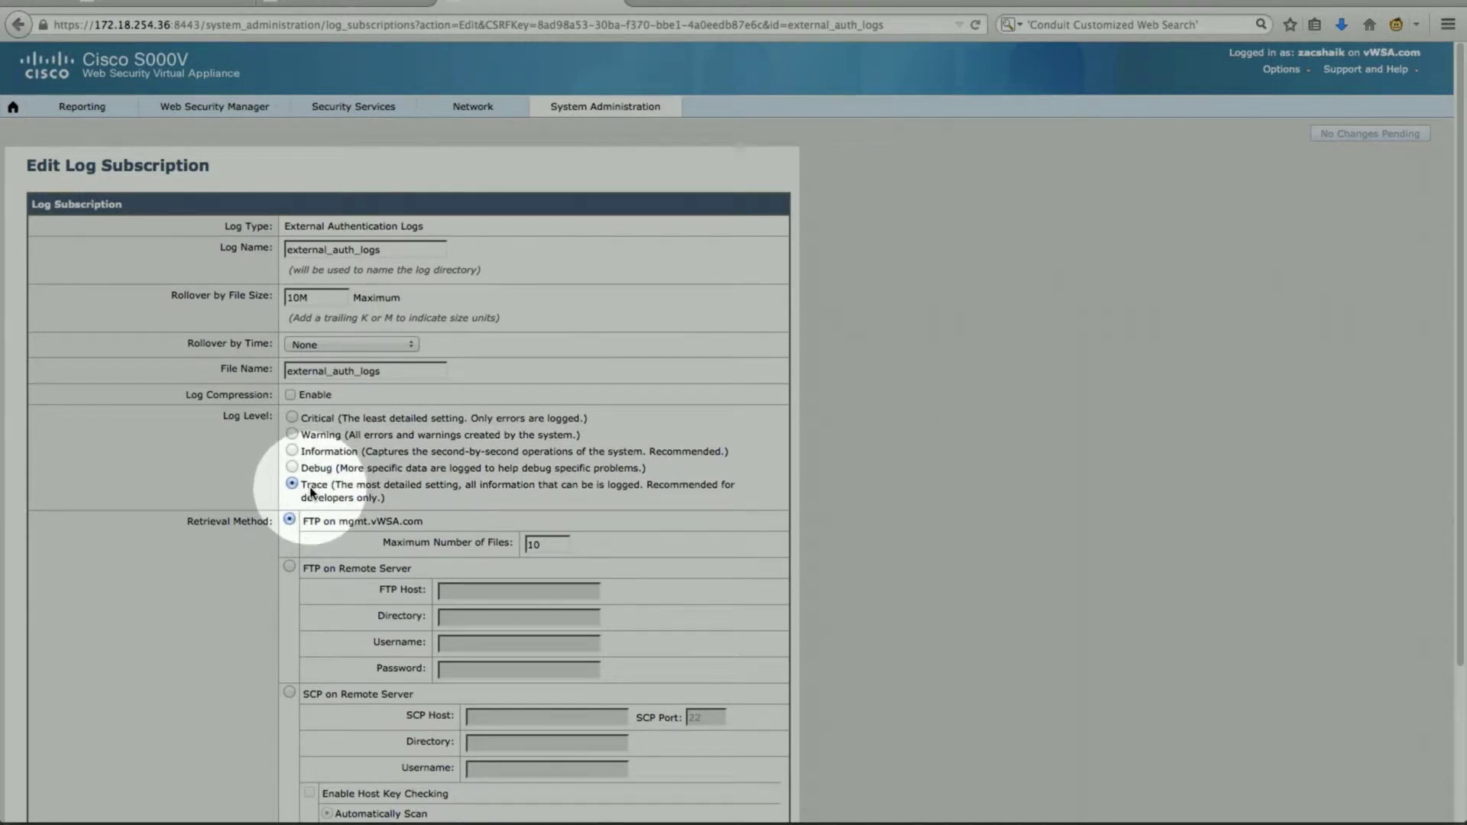
scroll(956, 491, down, 3)
click(765, 752)
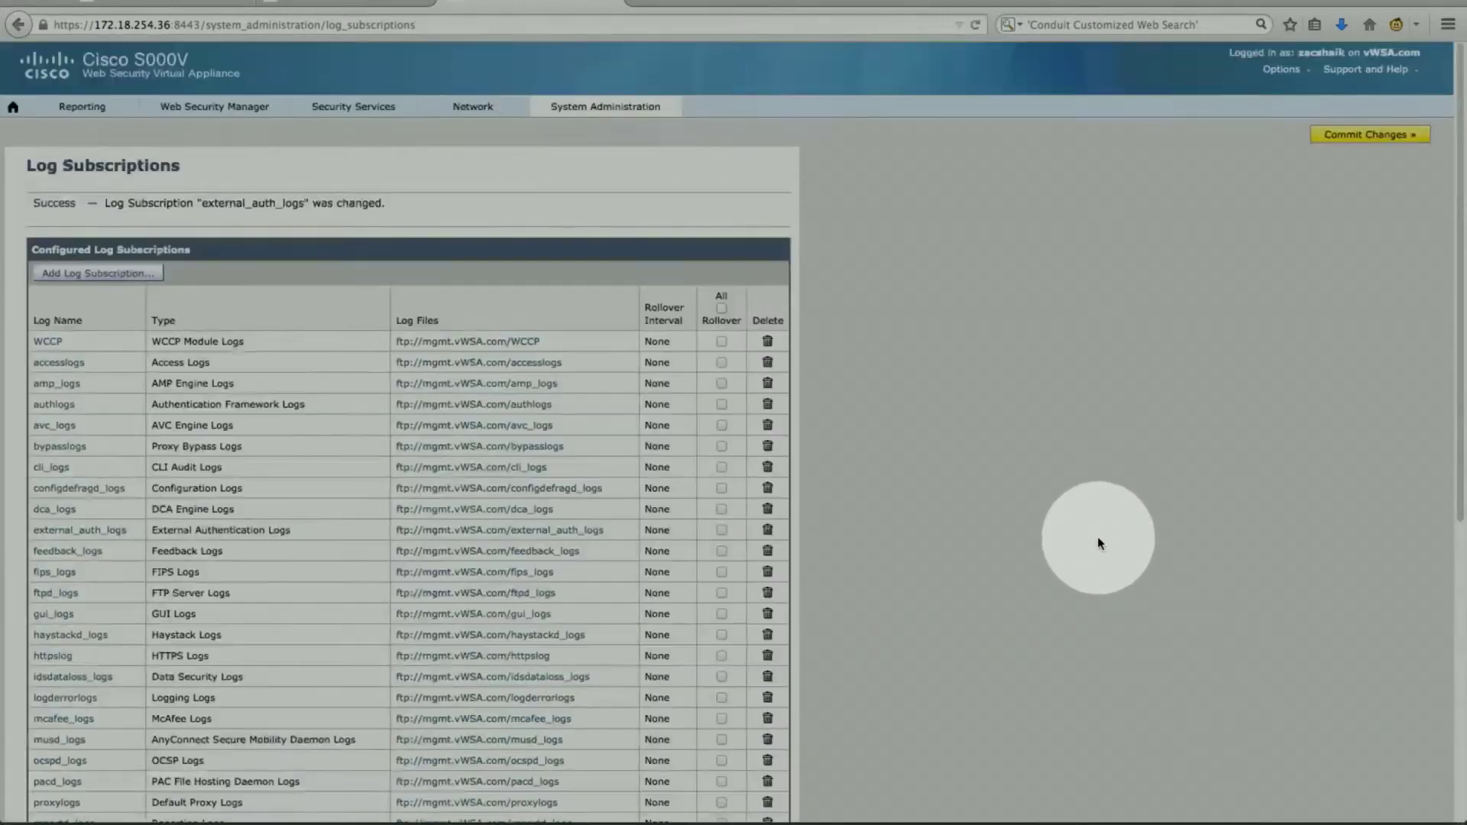
click(1336, 141)
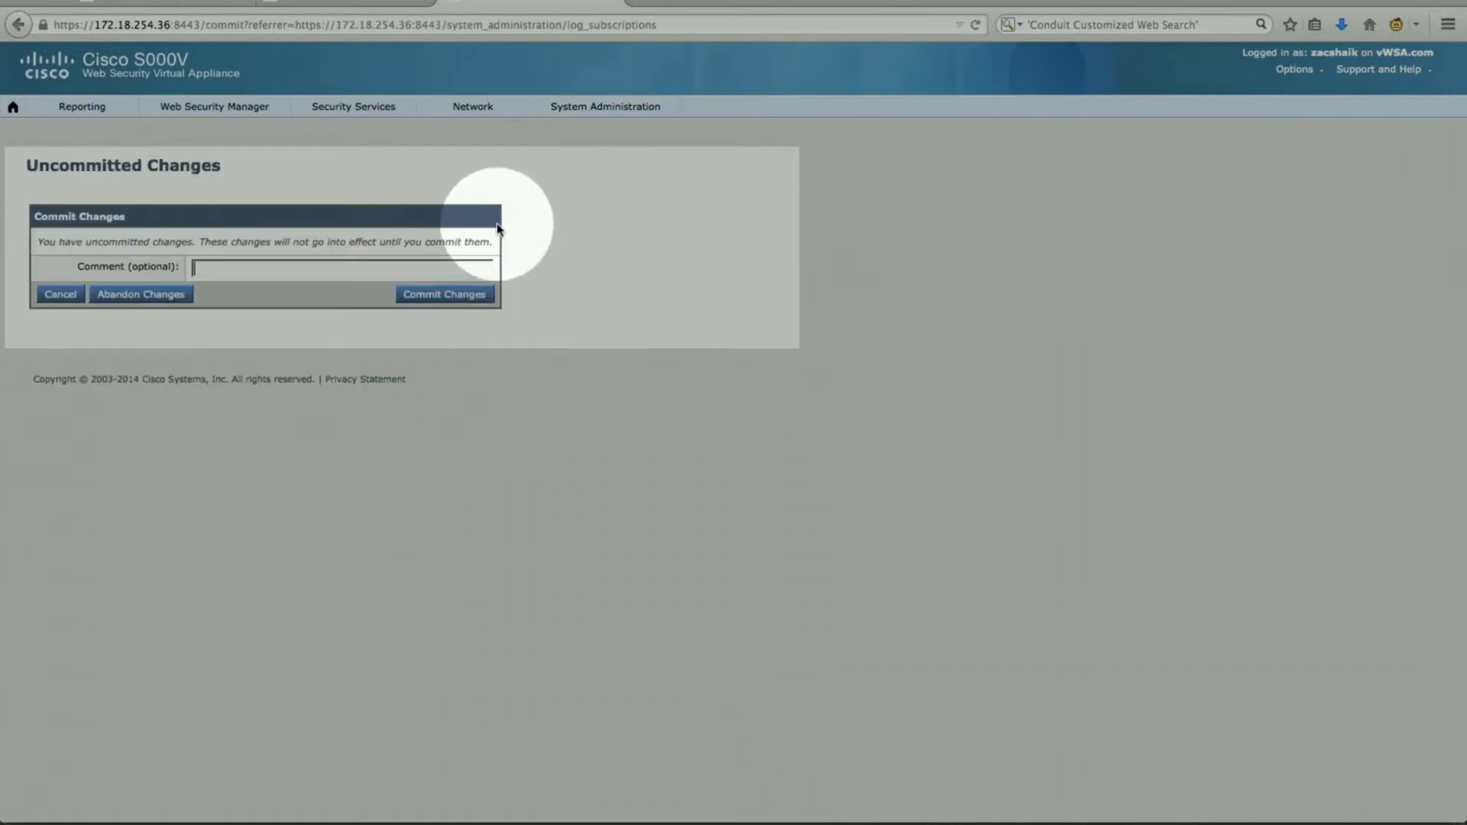
Commit the Trace log-level change on the Uncommitted Changes page.
click(458, 296)
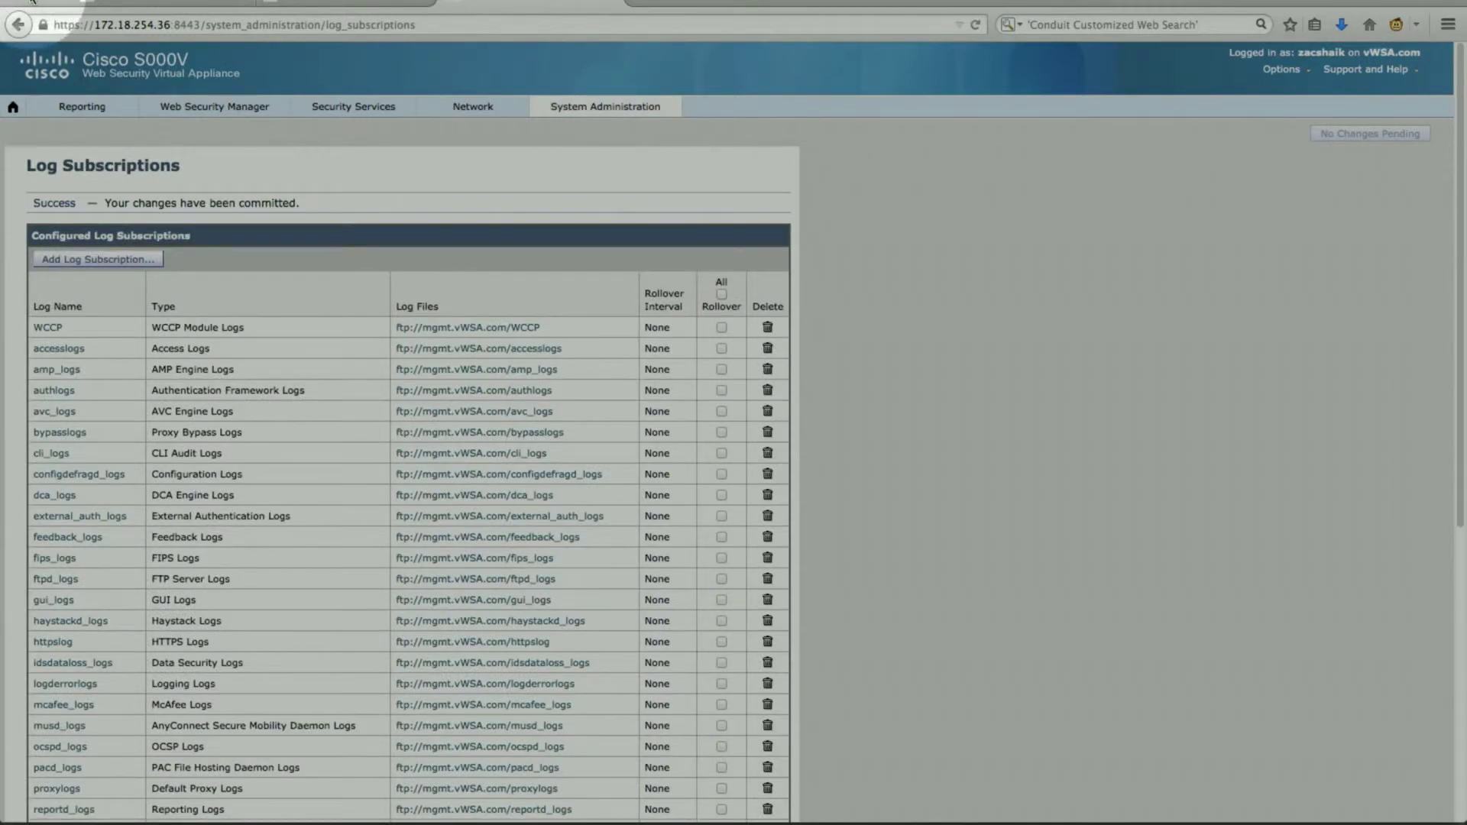
click(1137, 250)
mouse_move(1295, 79)
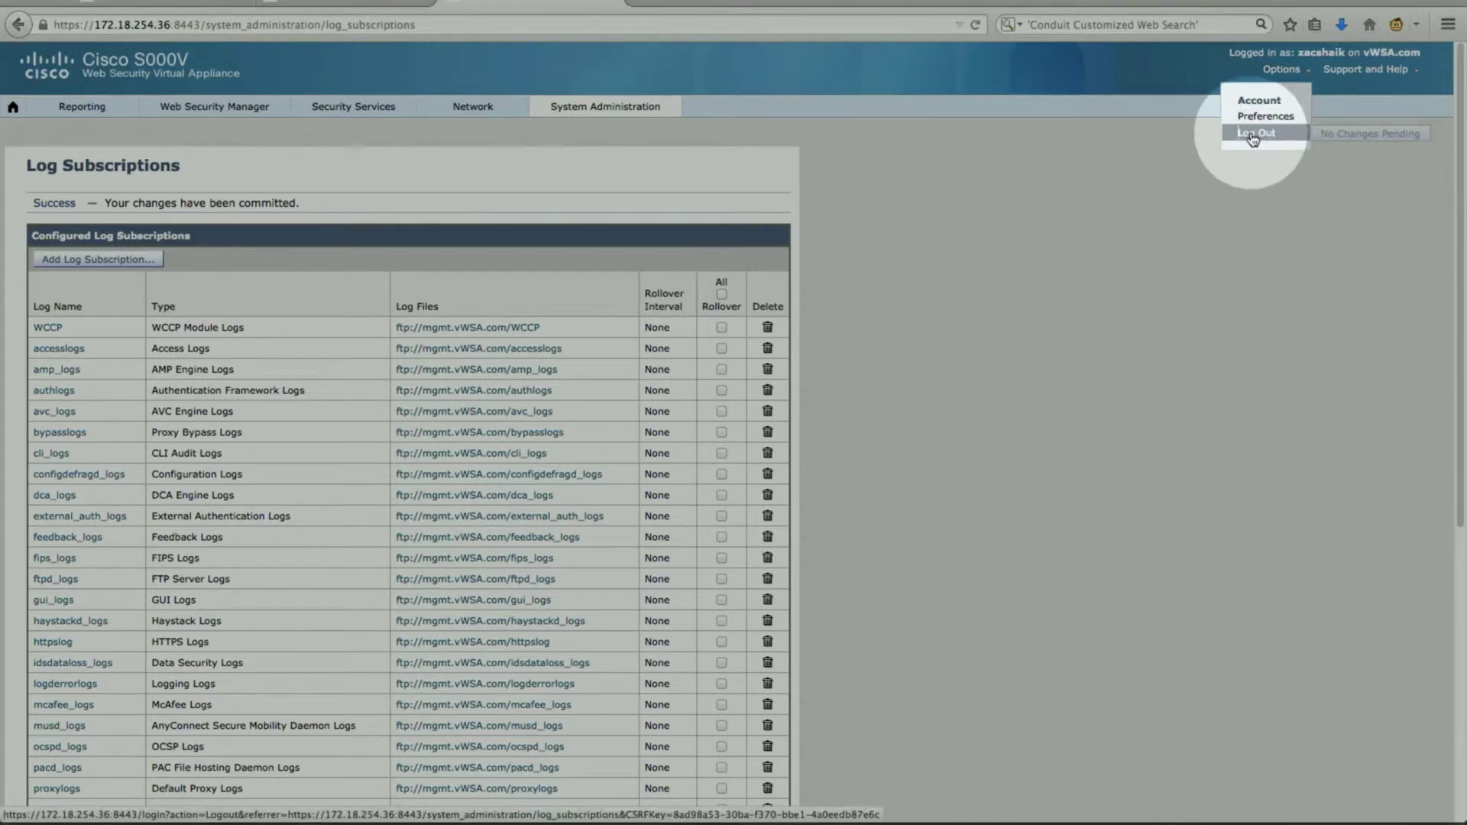
Log the LDAP user out and scroll back through the Debug-level LDAP query and lookup entries.
click(1253, 135)
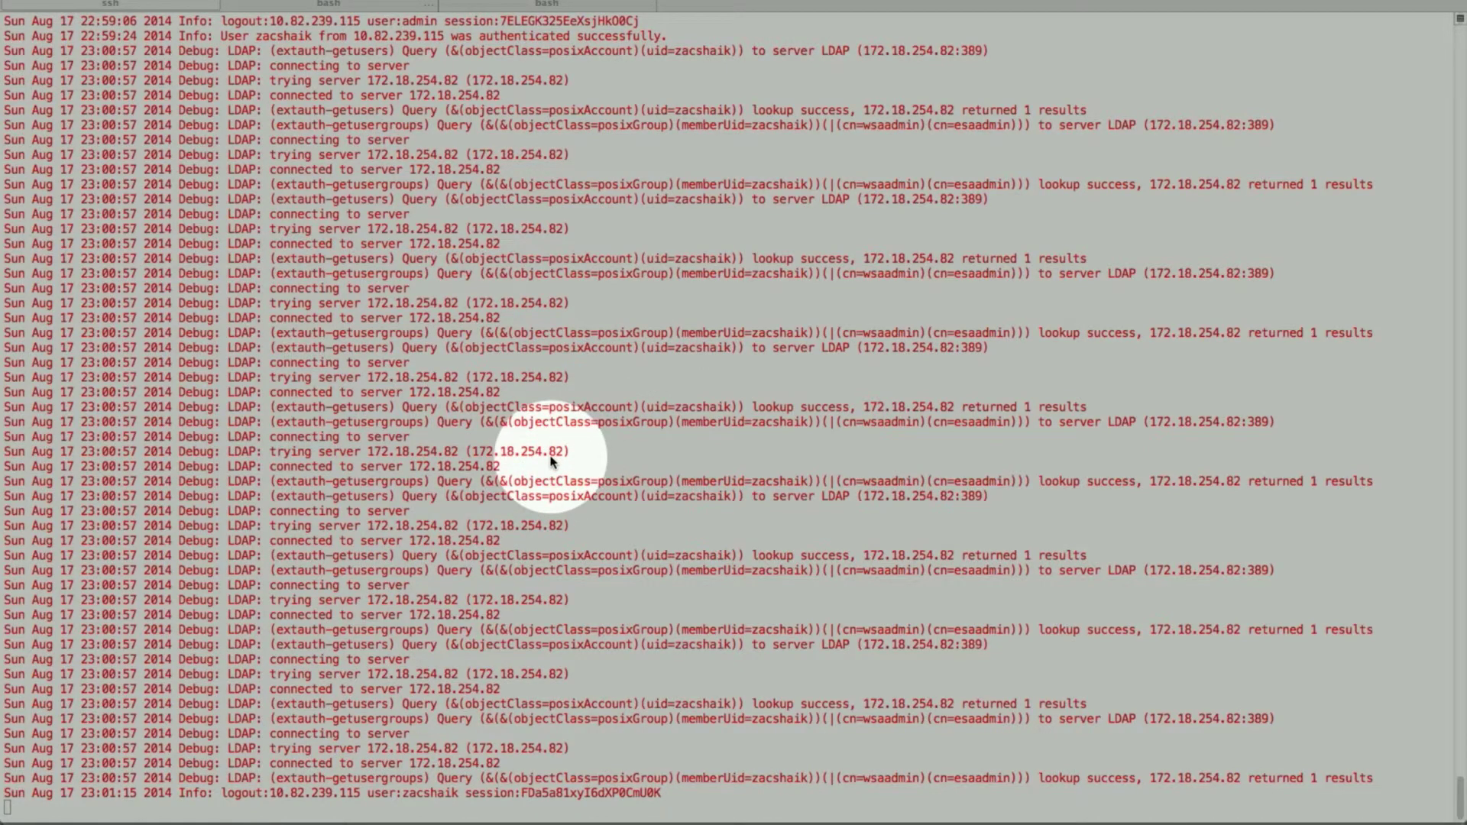
scroll(550, 461, up, 3)
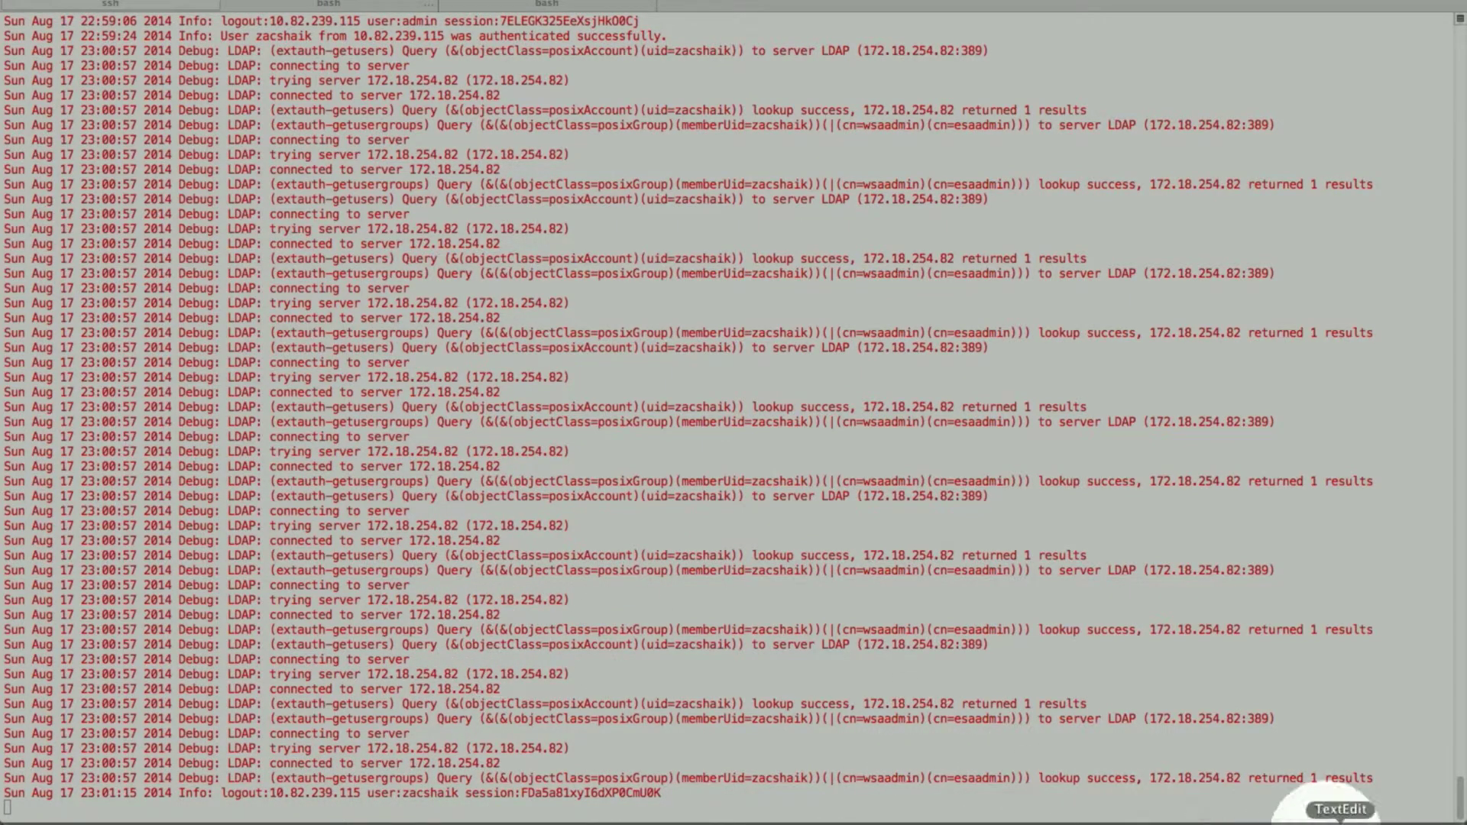
Restore the WSA login page and submit the admin credentials, logged as successful at 23:02:11.
click(1398, 811)
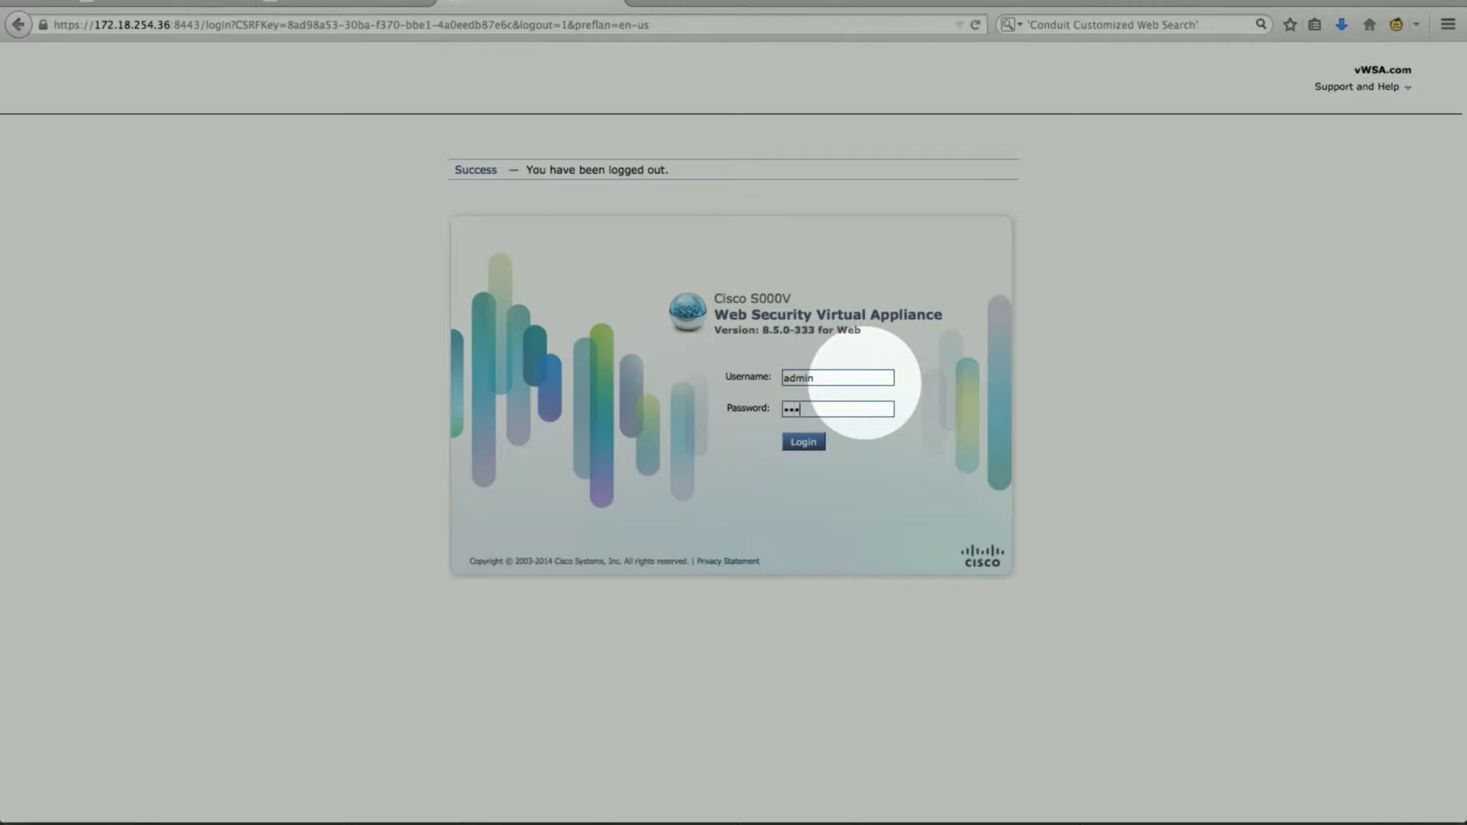
key(Return)
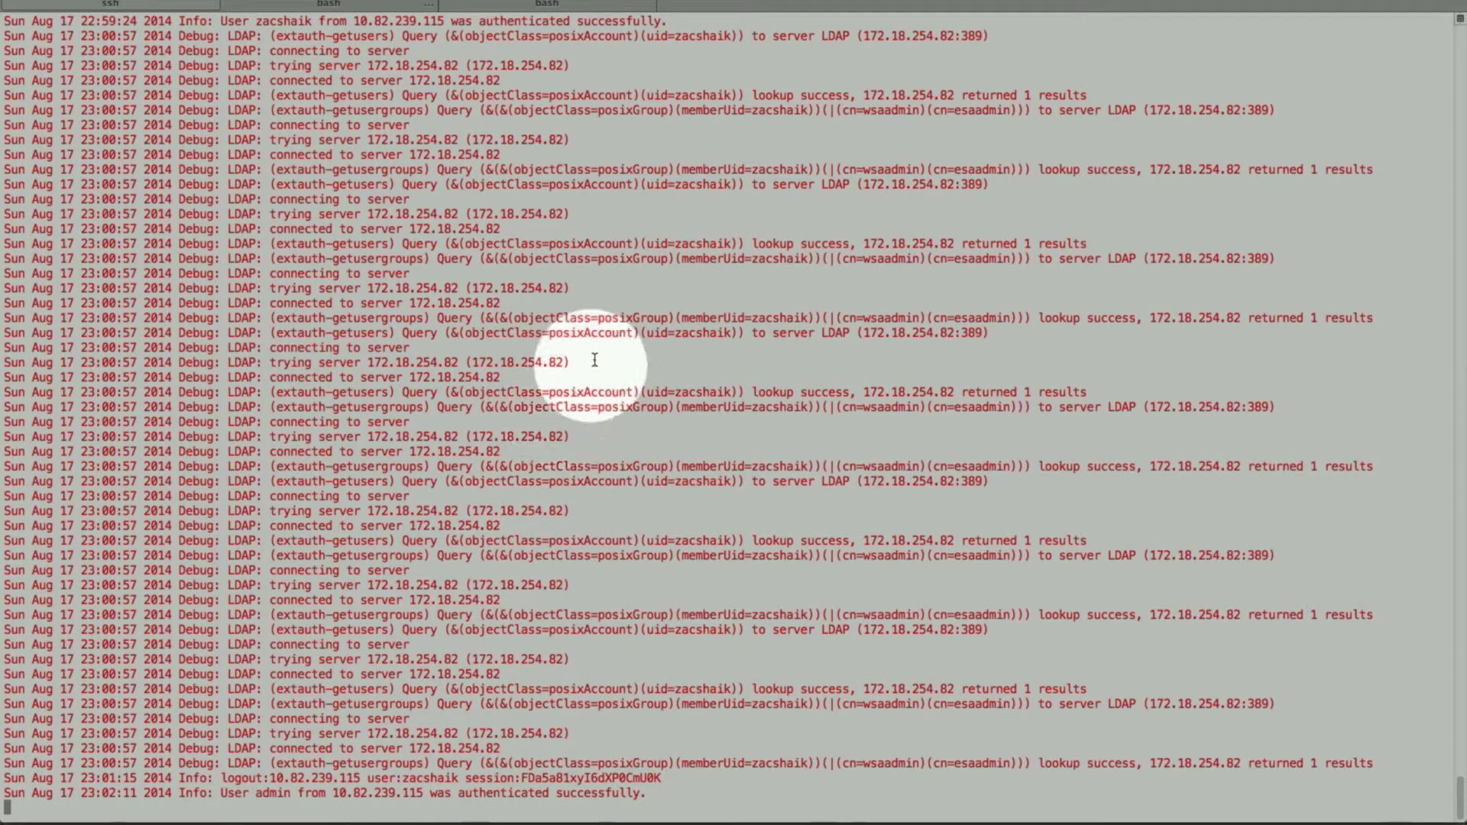
Select the address 172.18.254.82 in the 'connected to server' log line.
drag(409, 377, 538, 374)
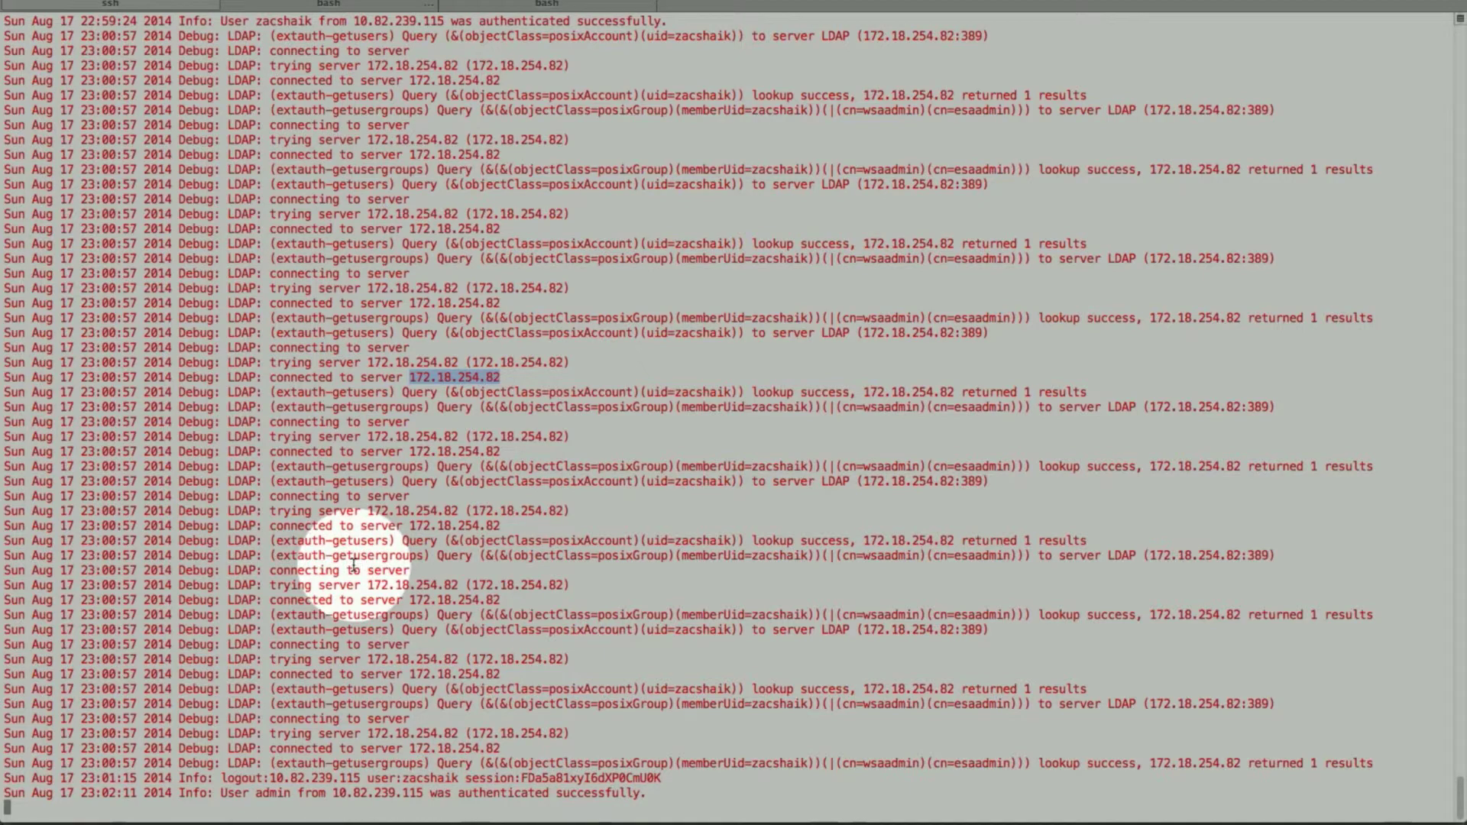
scroll(337, 527, up, 8)
scroll(398, 580, down, 8)
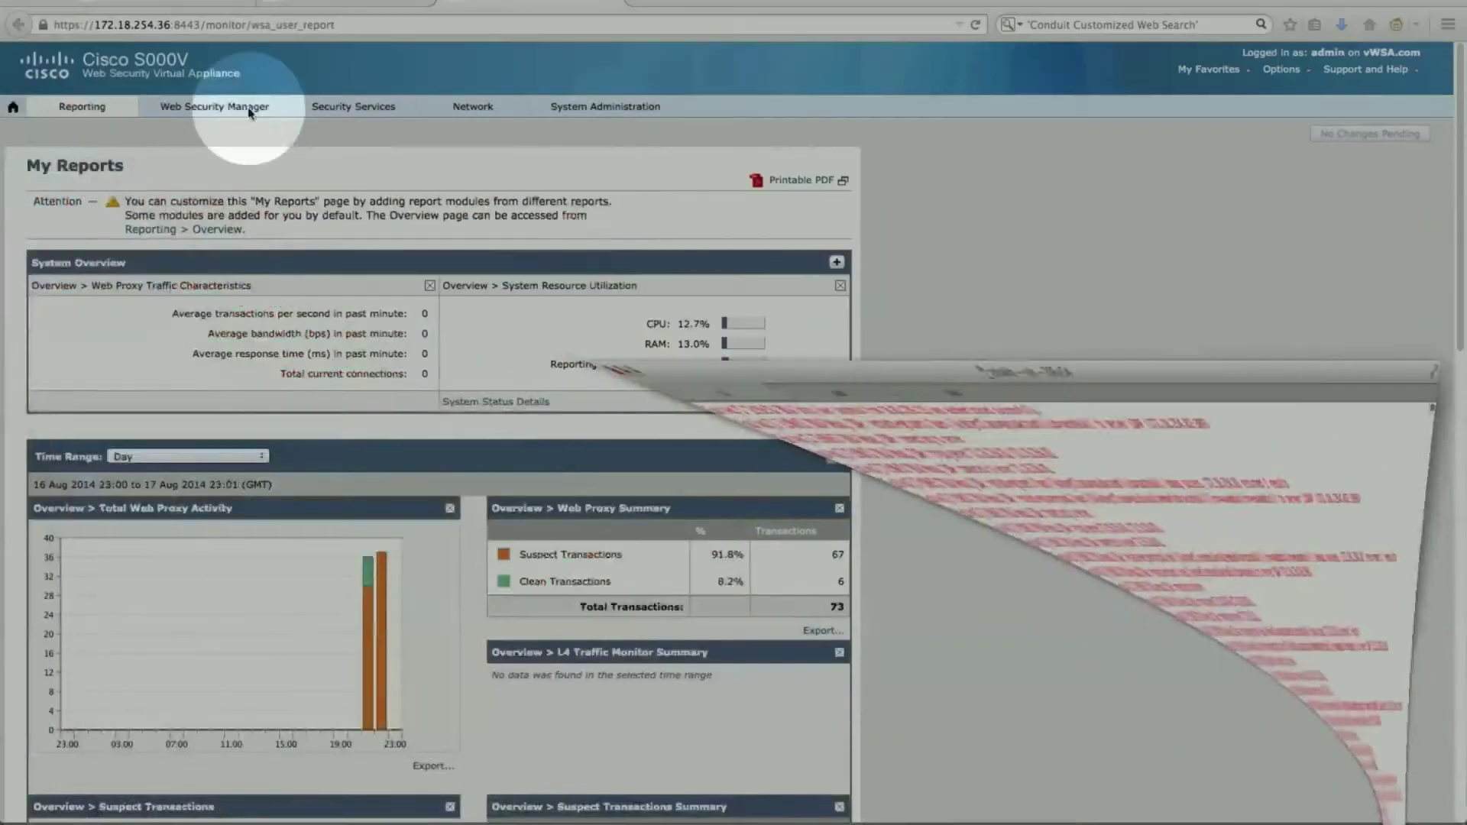
Under System Administration > Log Subscriptions, set external_auth_logs to Information level and commit.
click(631, 110)
click(599, 165)
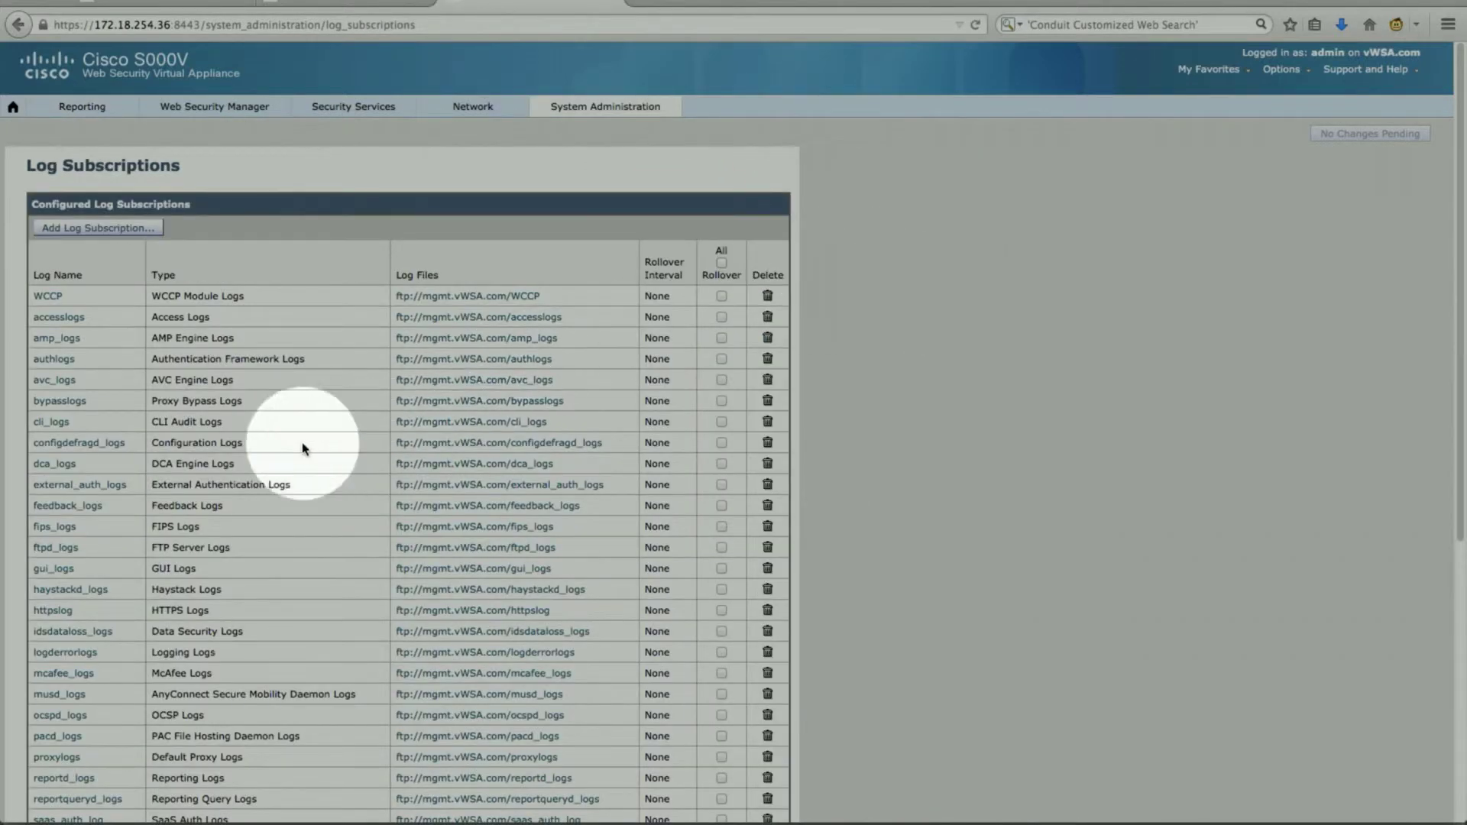
click(92, 484)
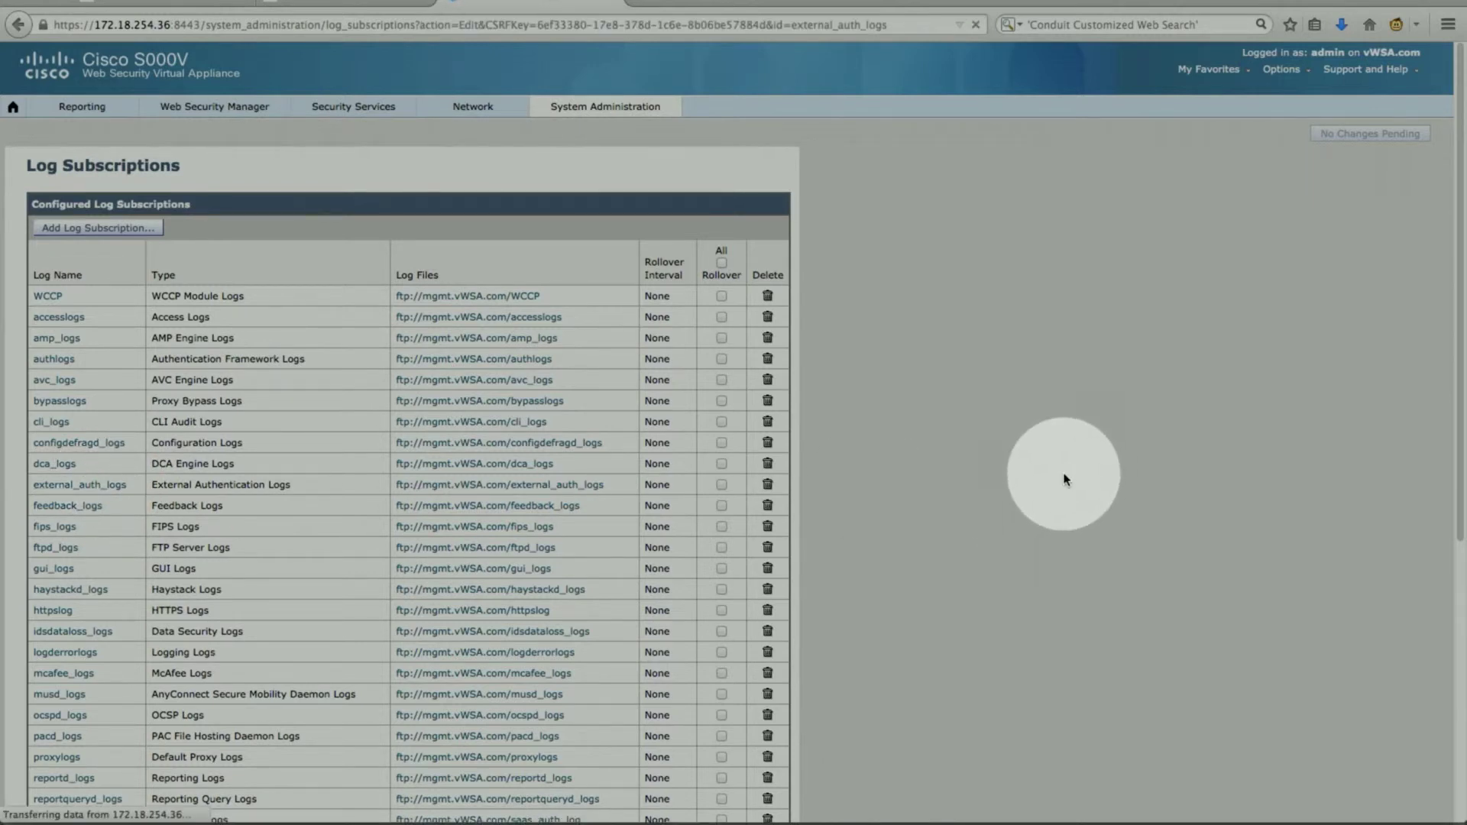
click(325, 451)
scroll(960, 468, down, 5)
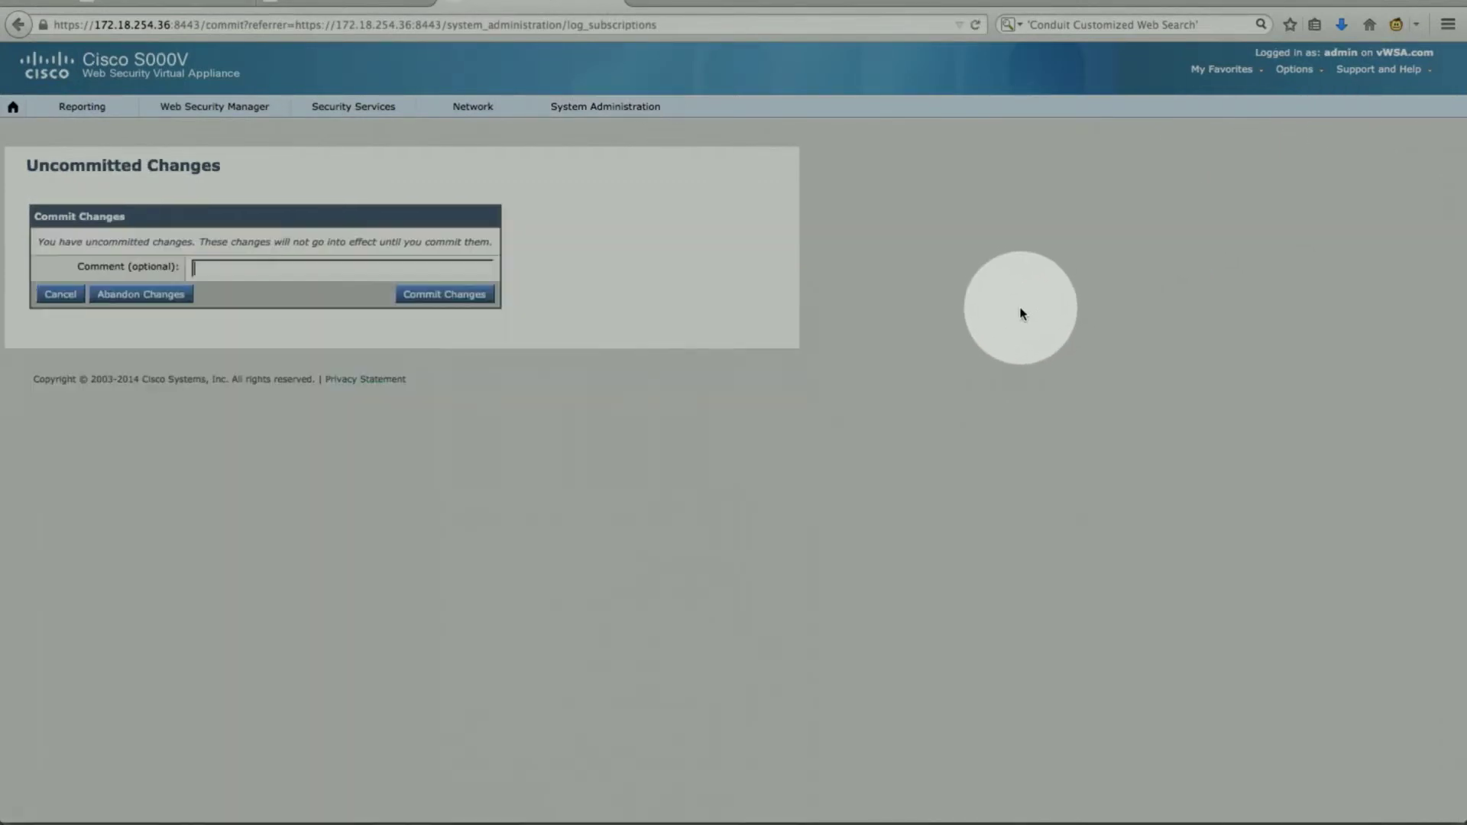
click(445, 295)
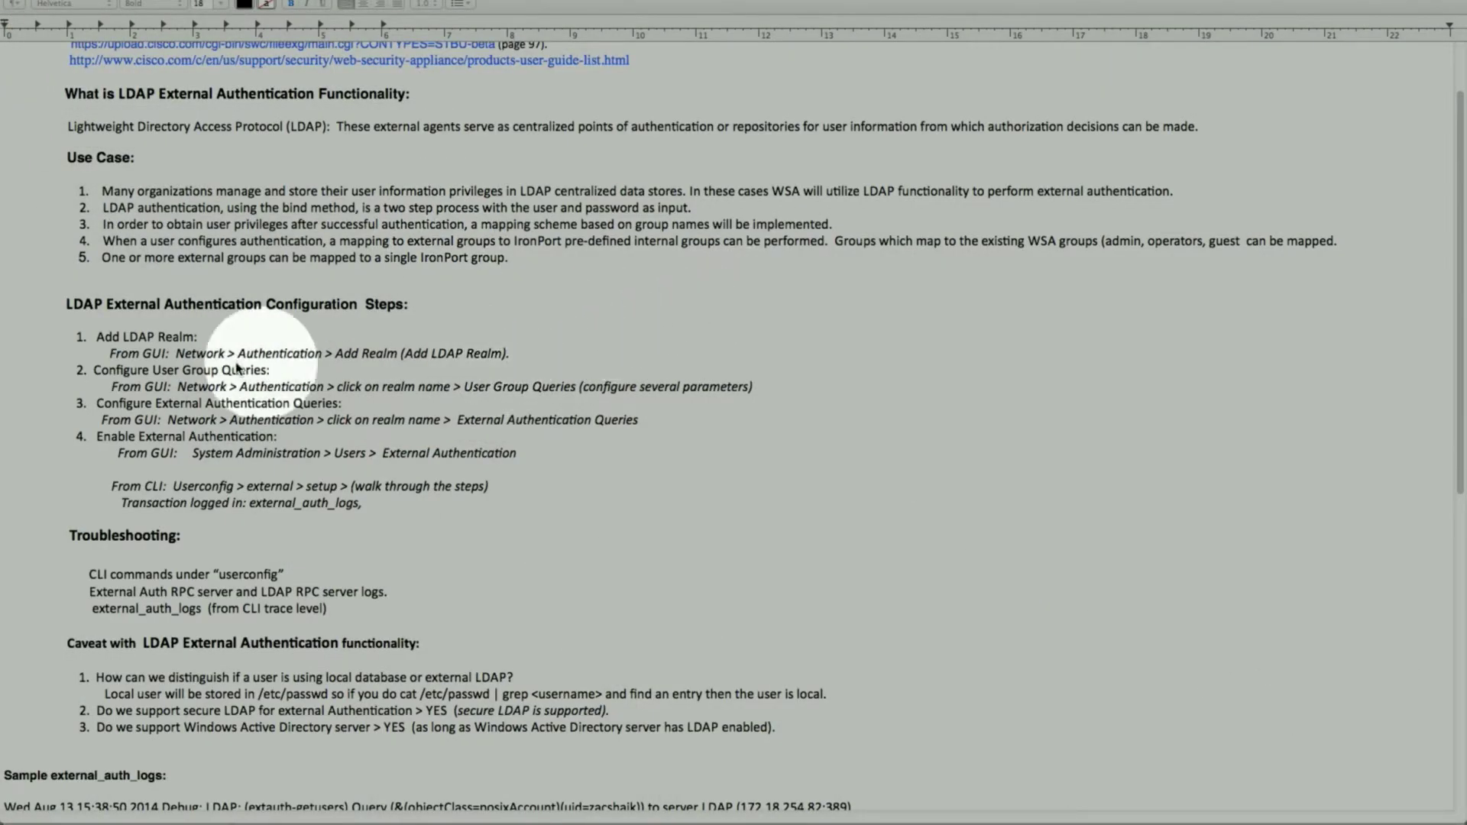
Scroll the TextEdit notes down to the sample external_auth_logs, then return to the Terminal log tail.
scroll(90, 456, down, 5)
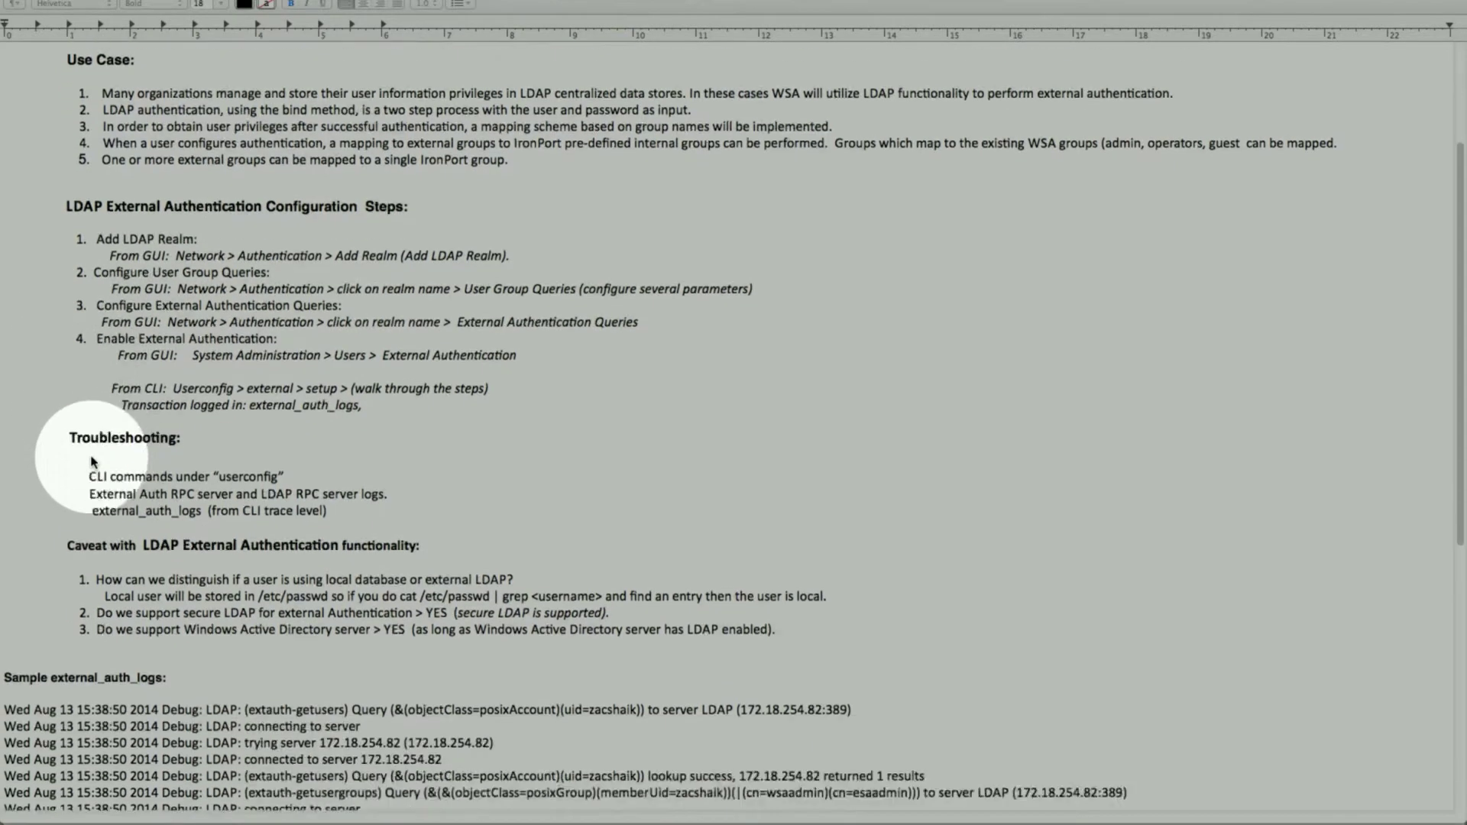
scroll(86, 460, down, 4)
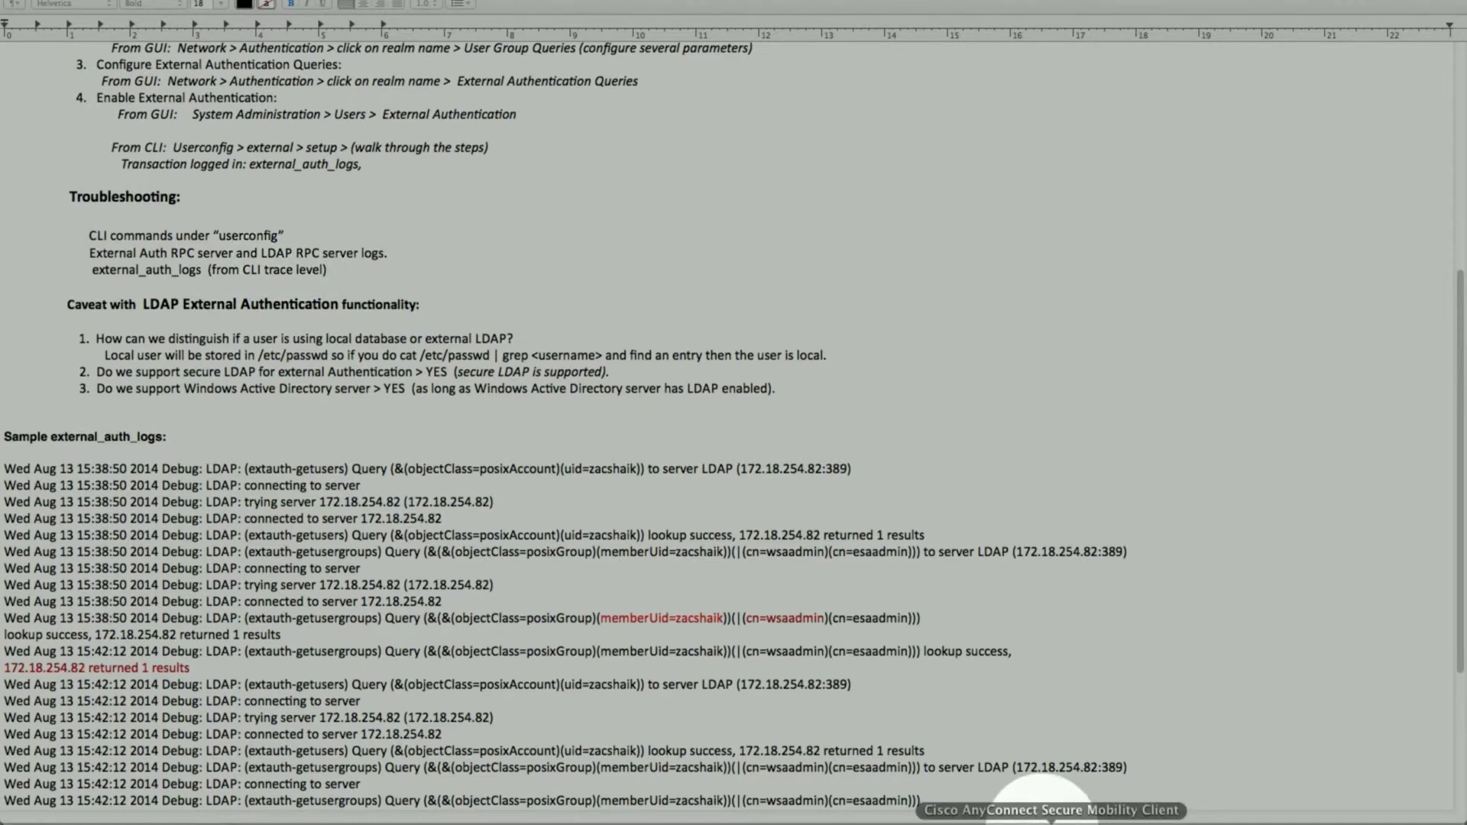
click(823, 817)
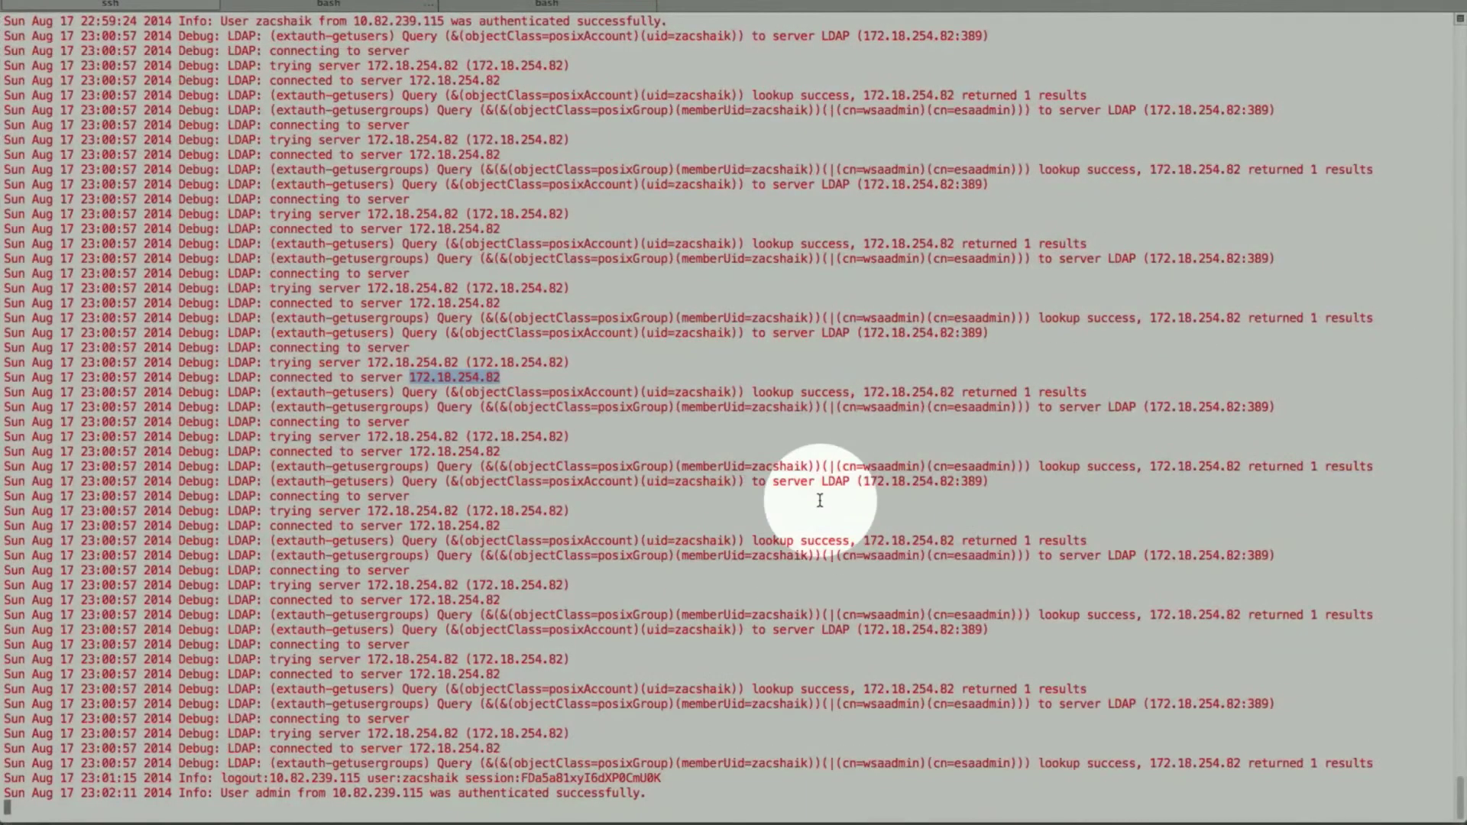
Stop the running external_auth_logs tail and get a fresh Terminal prompt.
click(820, 501)
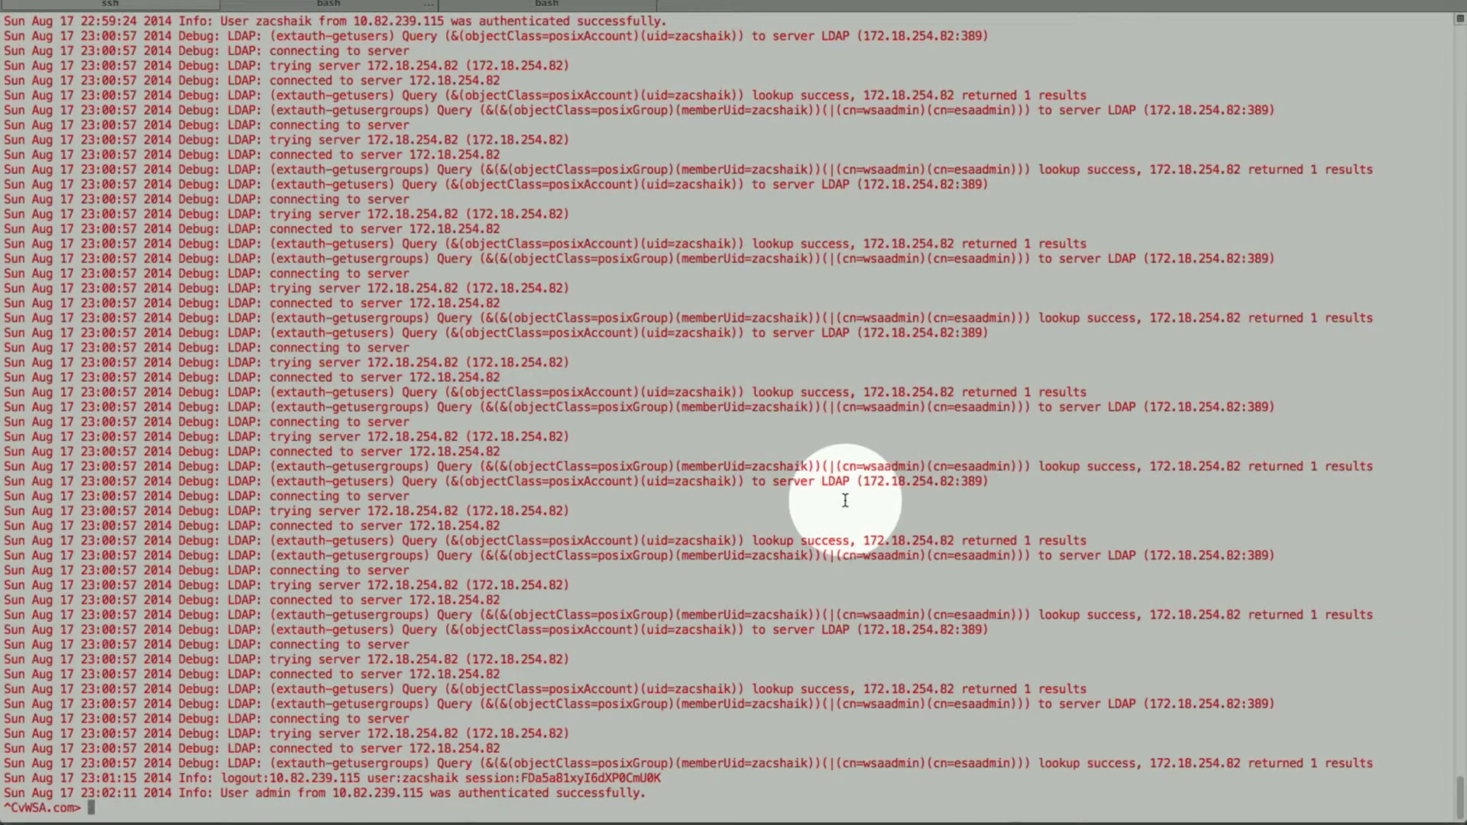
key(ctrl+c)
key(Return)
key(Return)
Run userconfig's external setup, accepting the default Y to keep external authentication enabled.
text(userconfig)
key(Return)
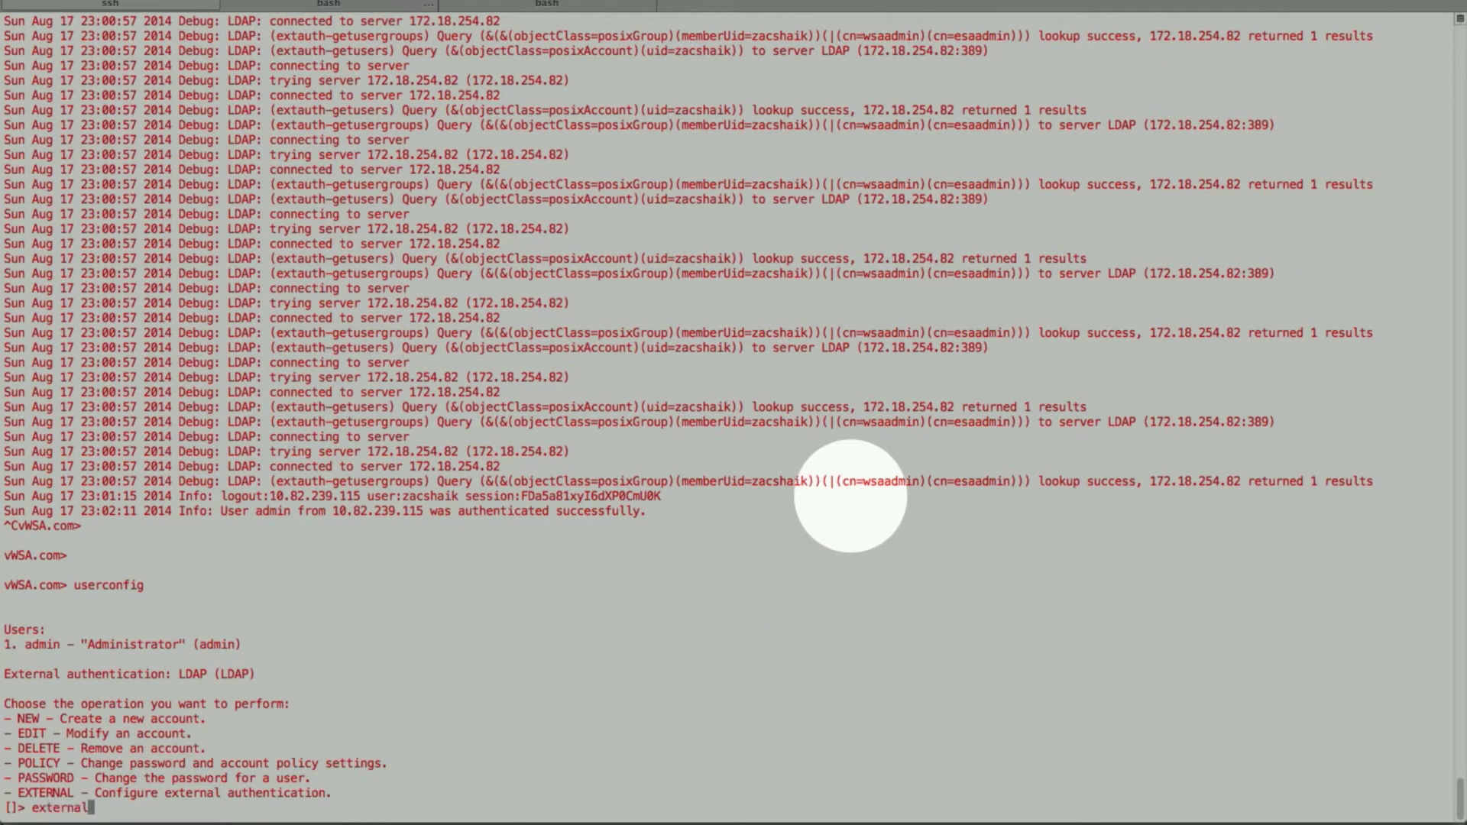
key(Return)
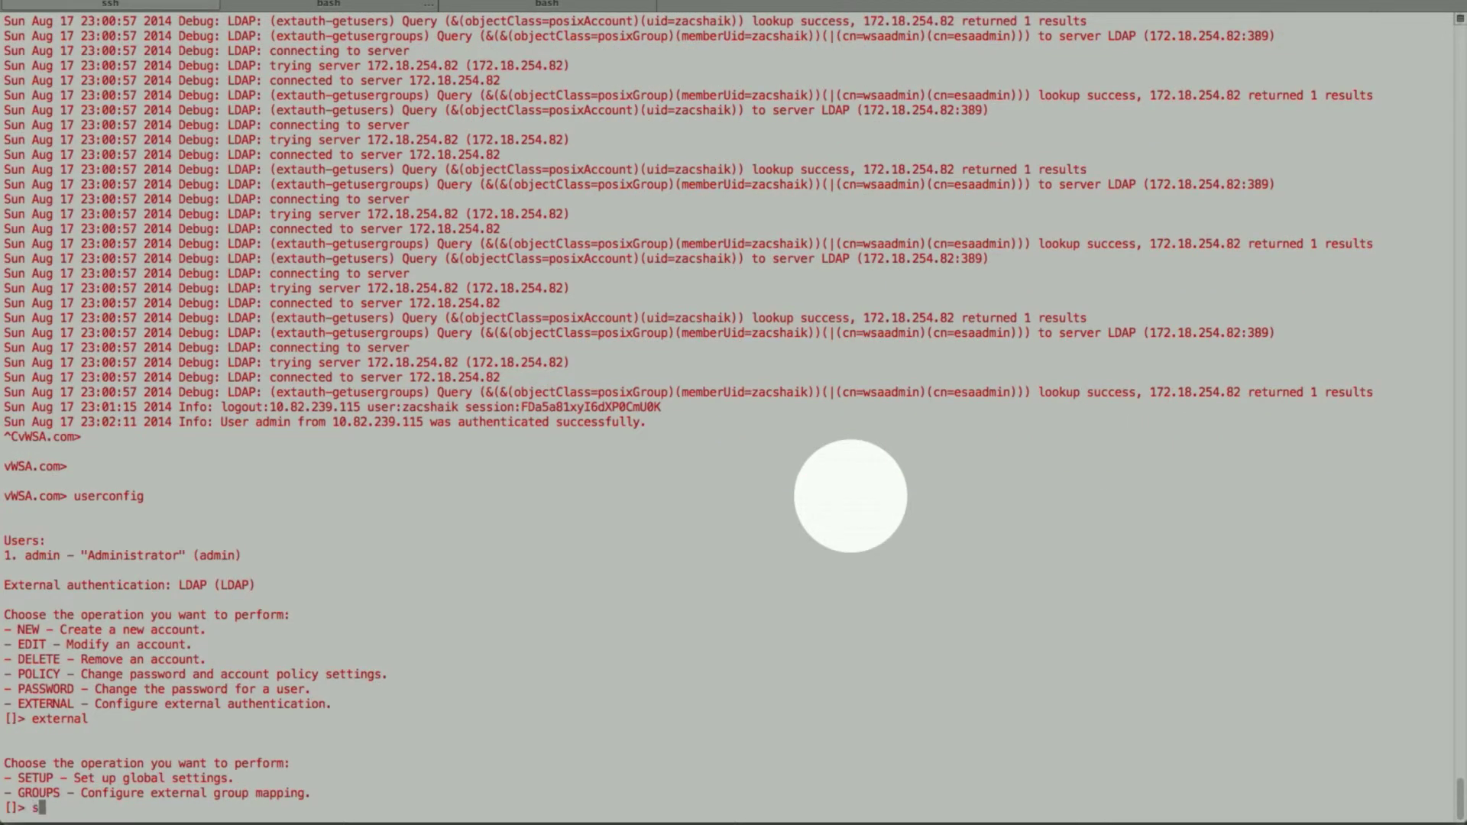
text(setup)
key(Return)
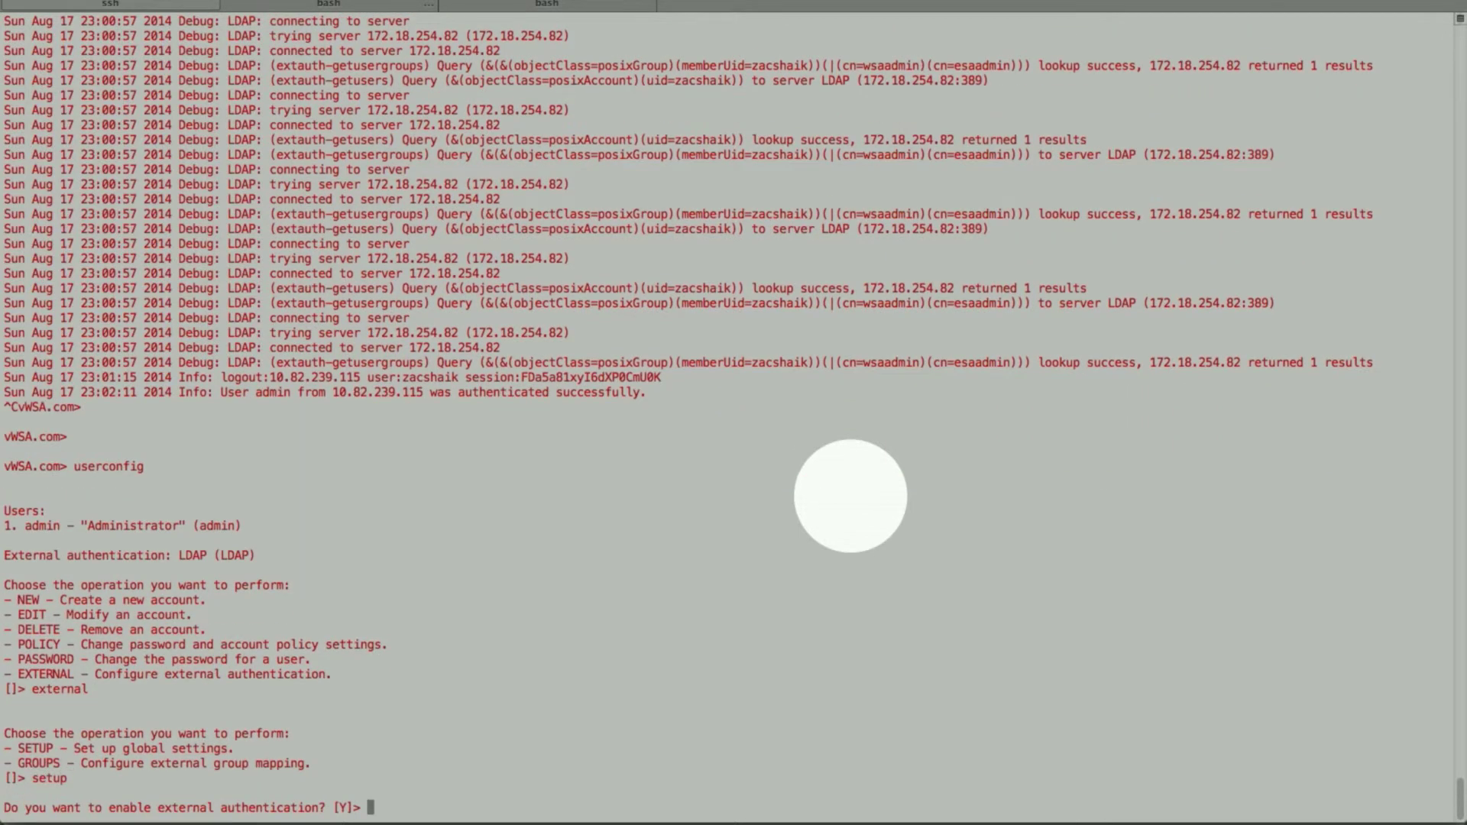
key(Return)
key(Return)
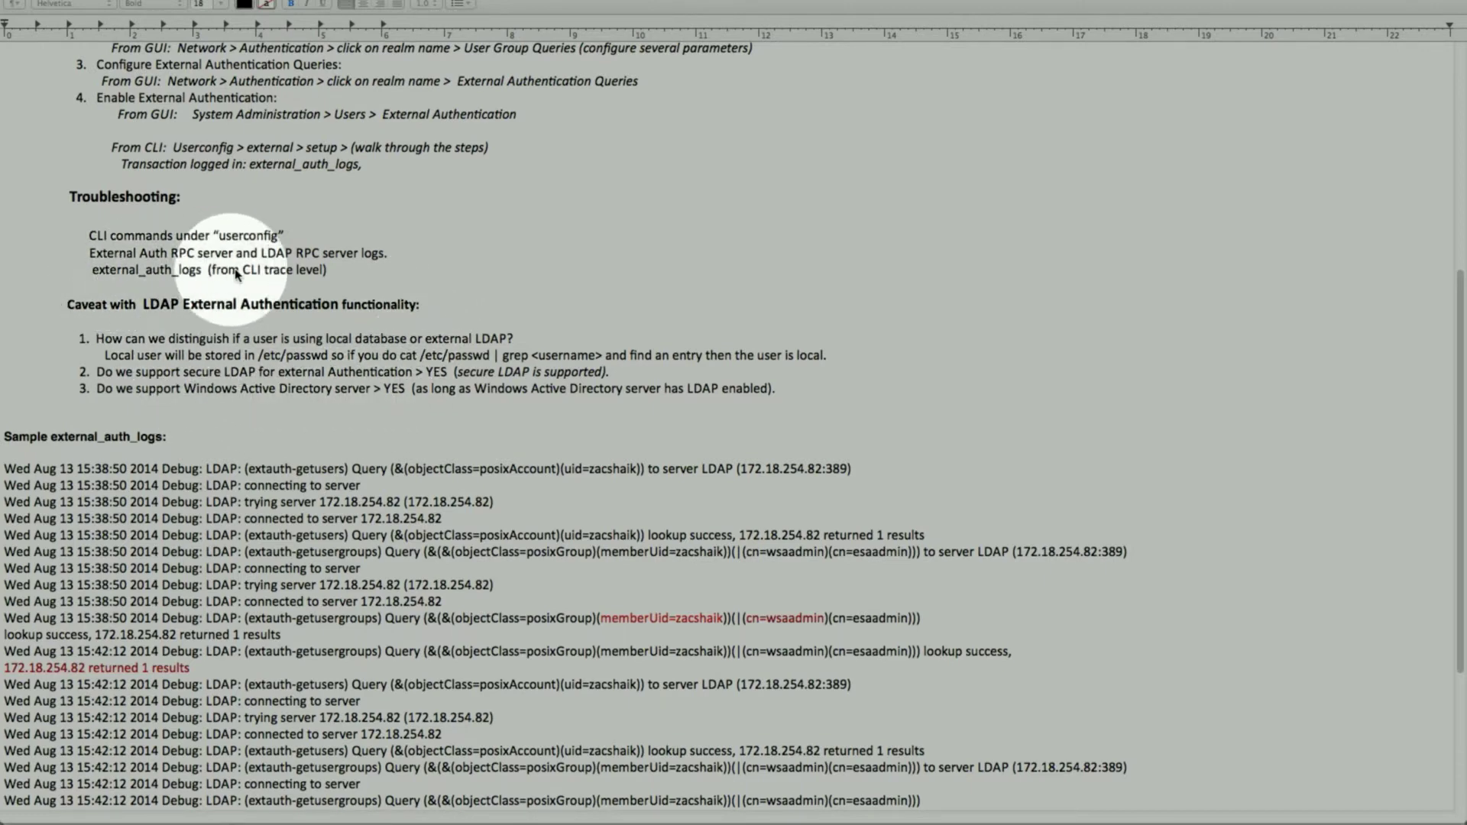
scroll(336, 309, down, 6)
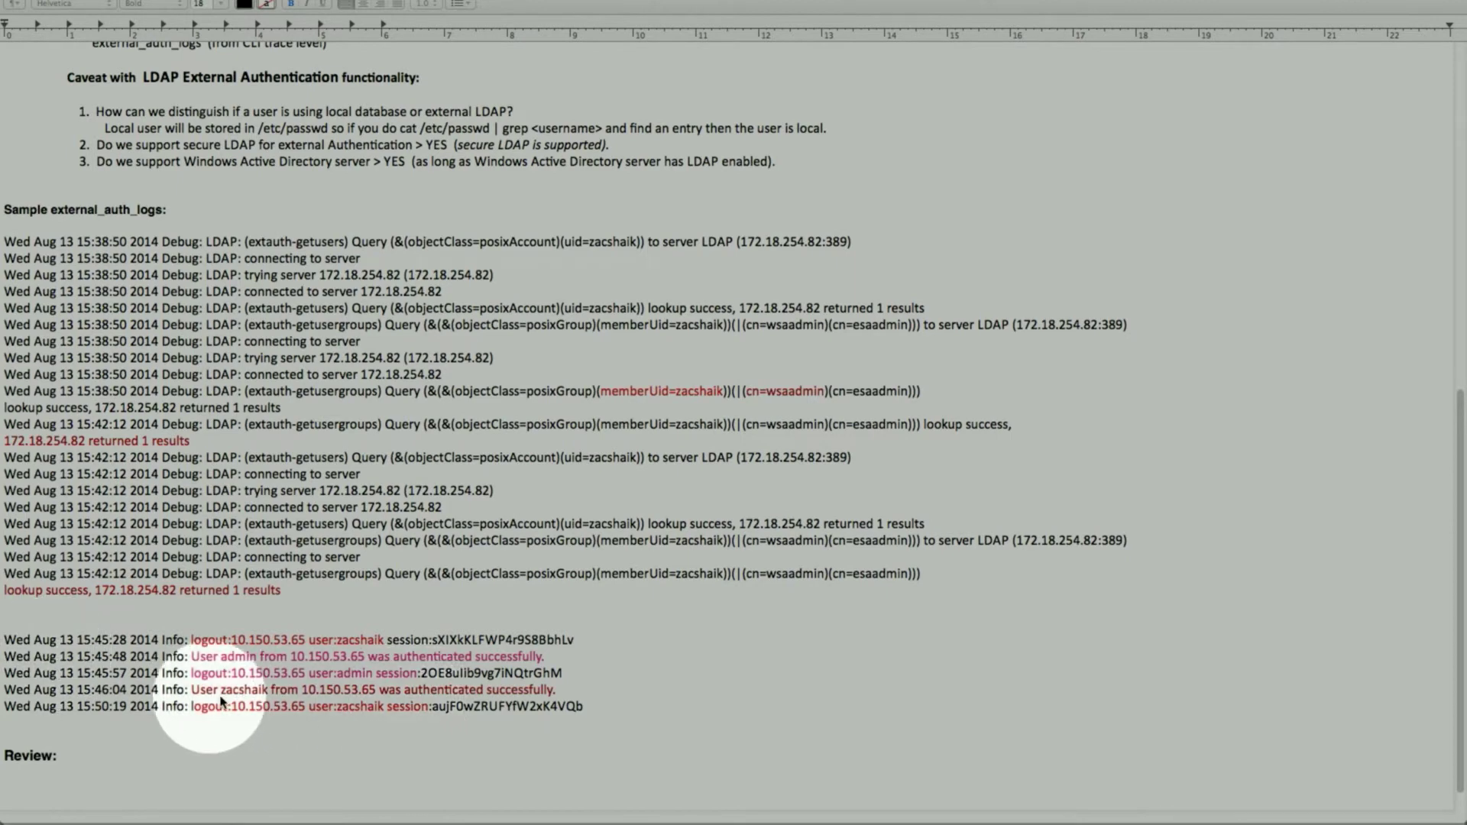
scroll(161, 718, down, 1)
scroll(153, 612, up, 10)
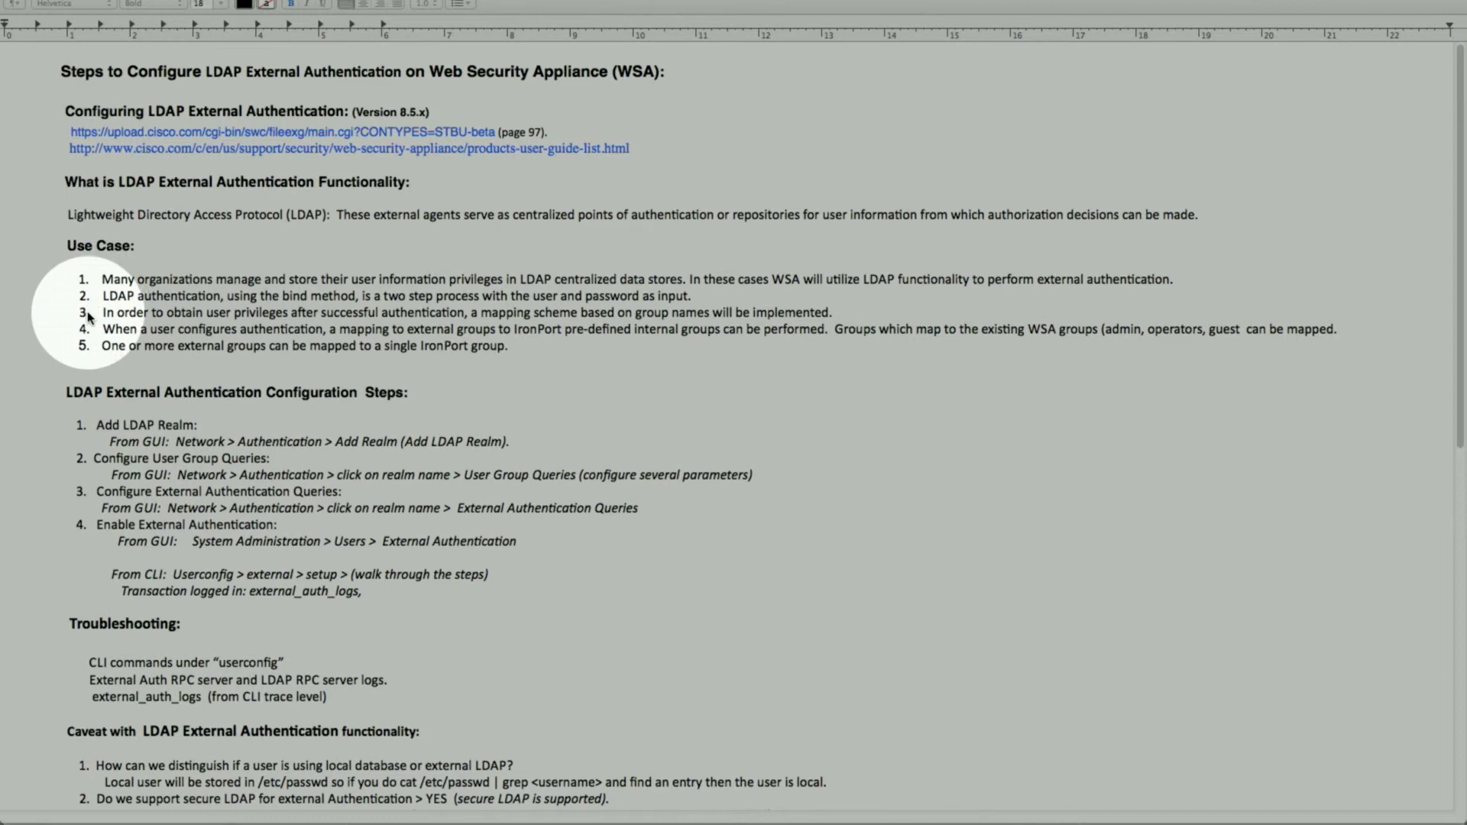
scroll(85, 312, down, 4)
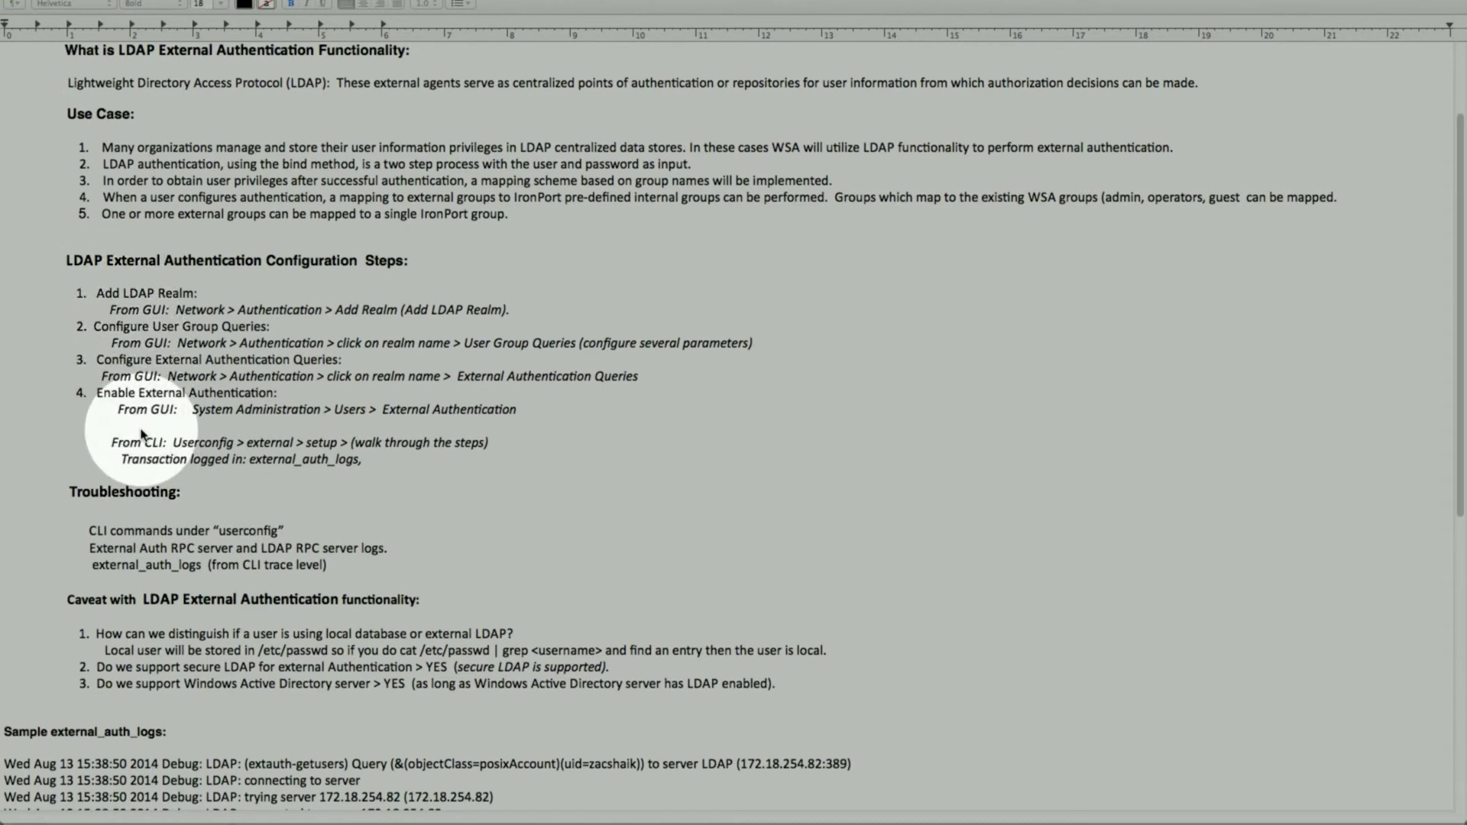
scroll(126, 442, down, 6)
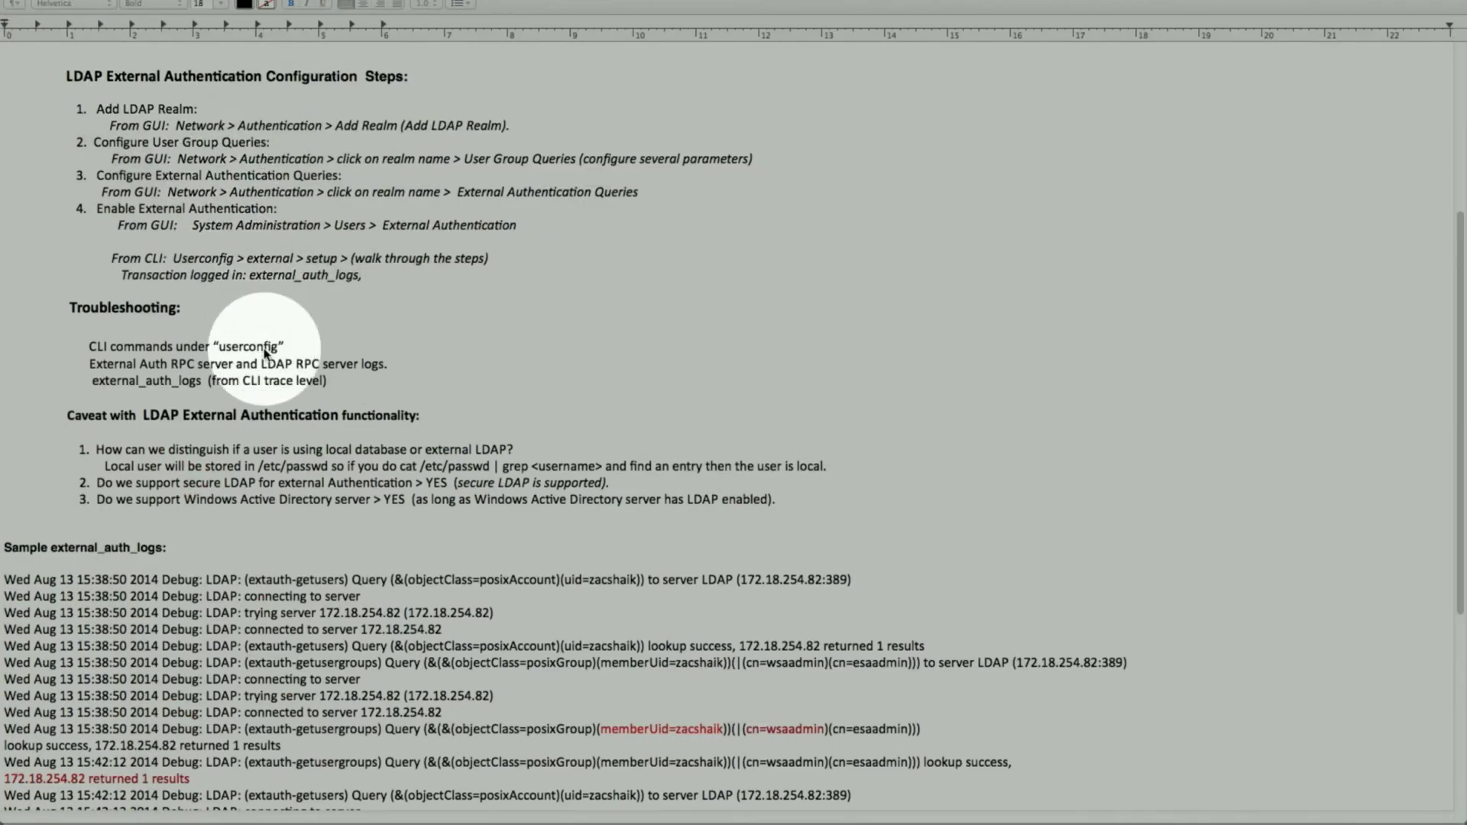
scroll(327, 354, down, 5)
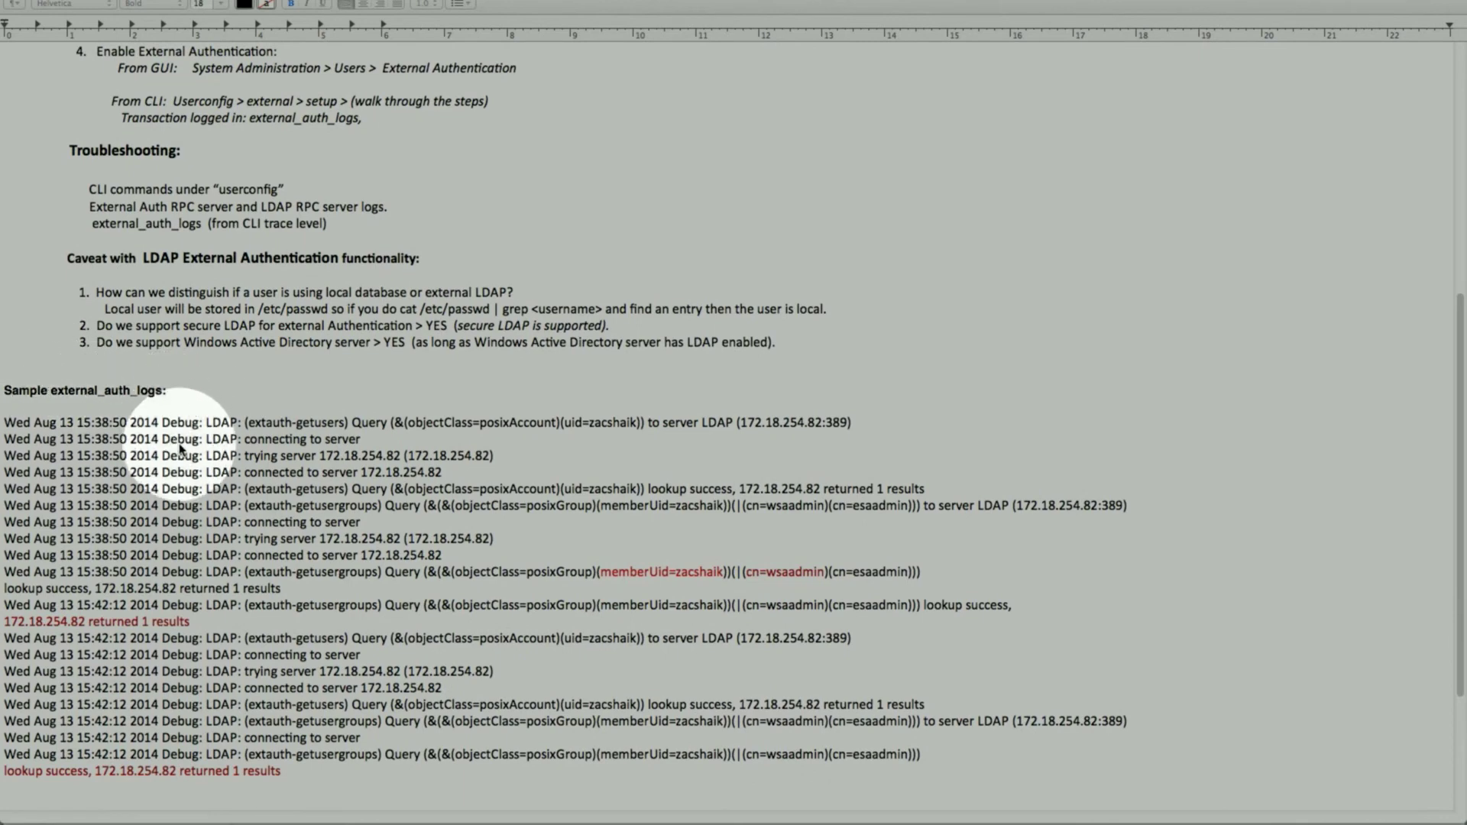
scroll(284, 636, down, 3)
scroll(288, 636, down, 1)
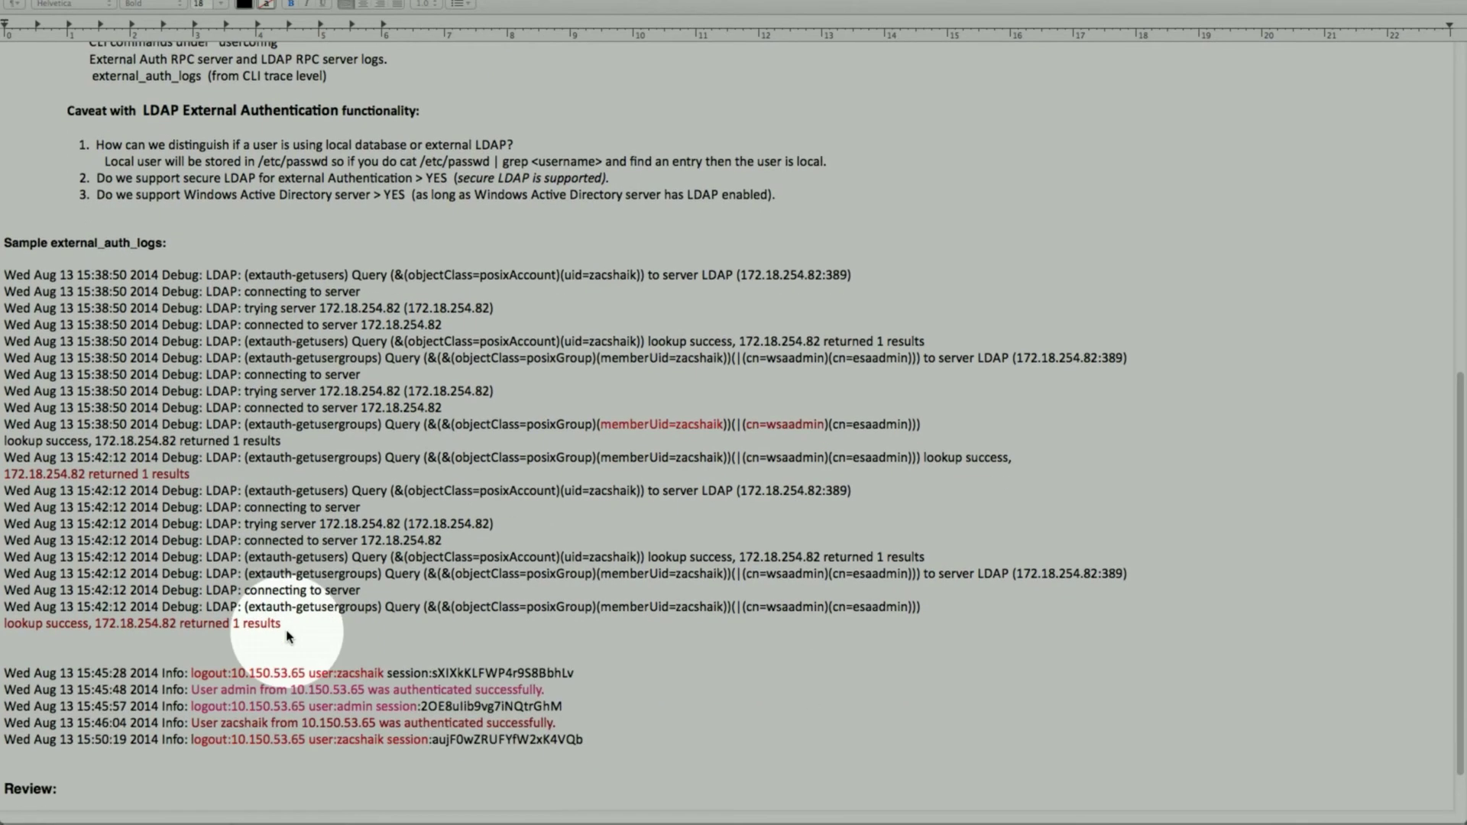